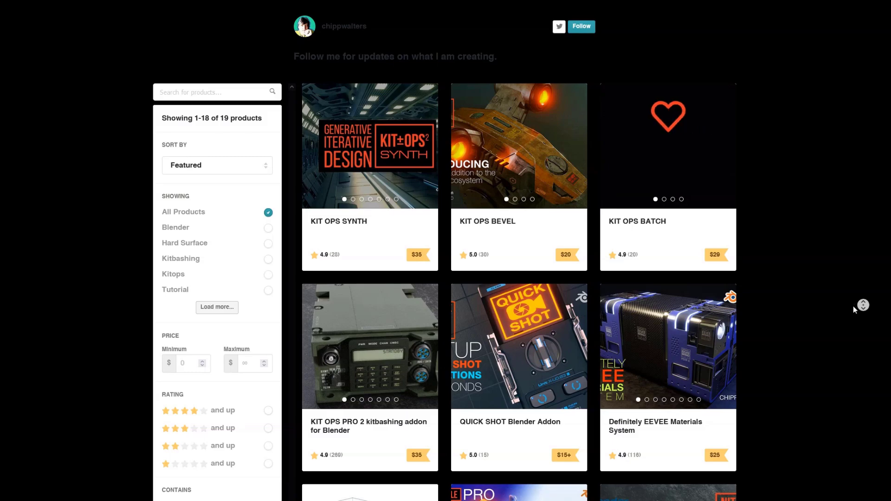
# Look through the Blender add-on and course listings on the creator's store page.
pyautogui.scroll(-2, 863, 318)
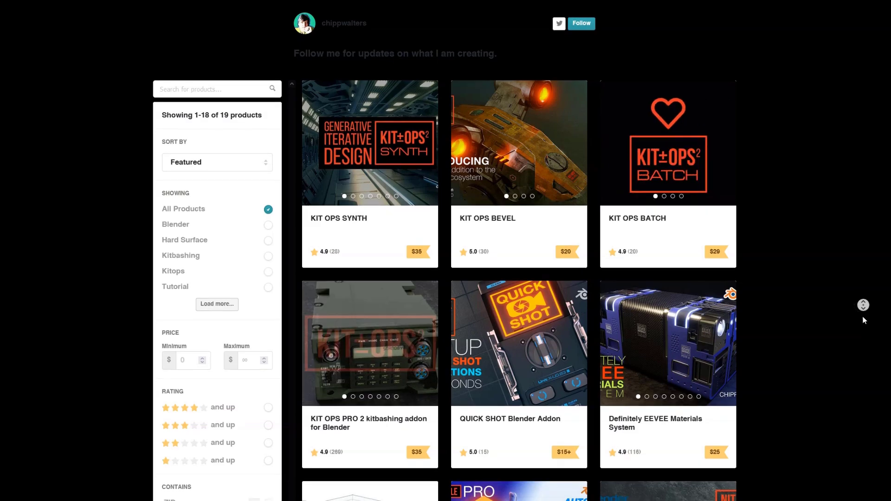
pyautogui.scroll(-2, 862, 317)
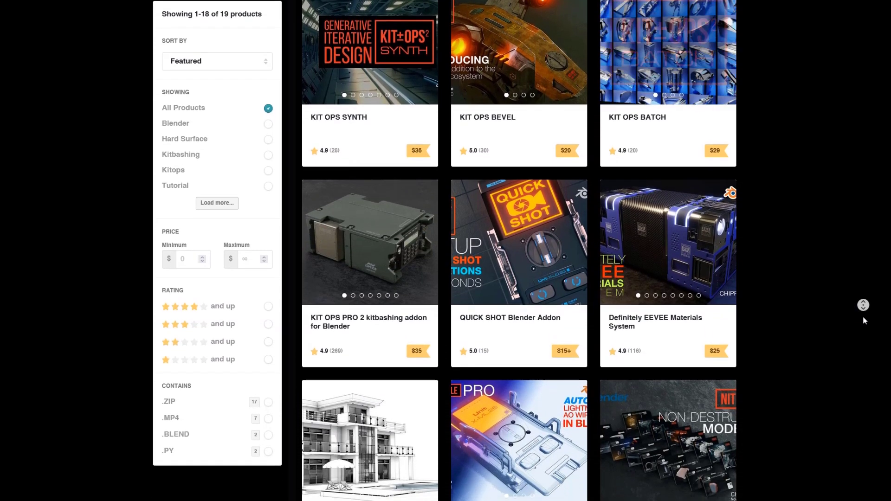
pyautogui.scroll(-2, 863, 320)
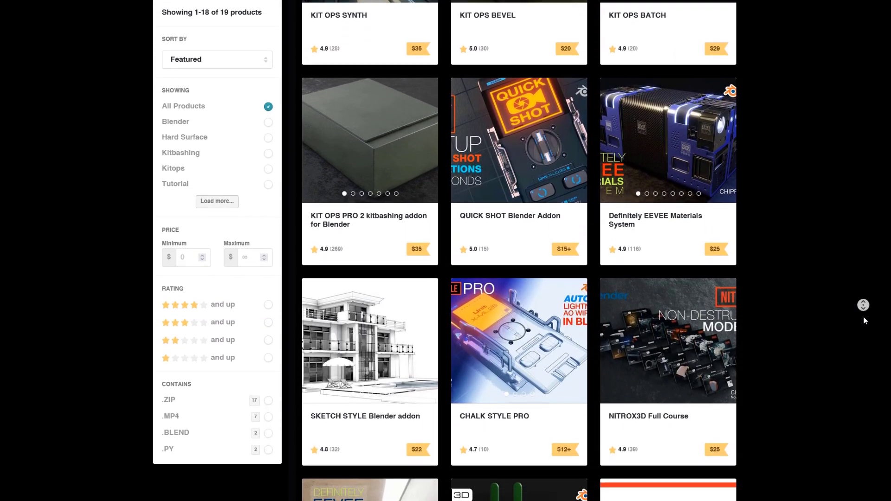
pyautogui.scroll(-2, 871, 320)
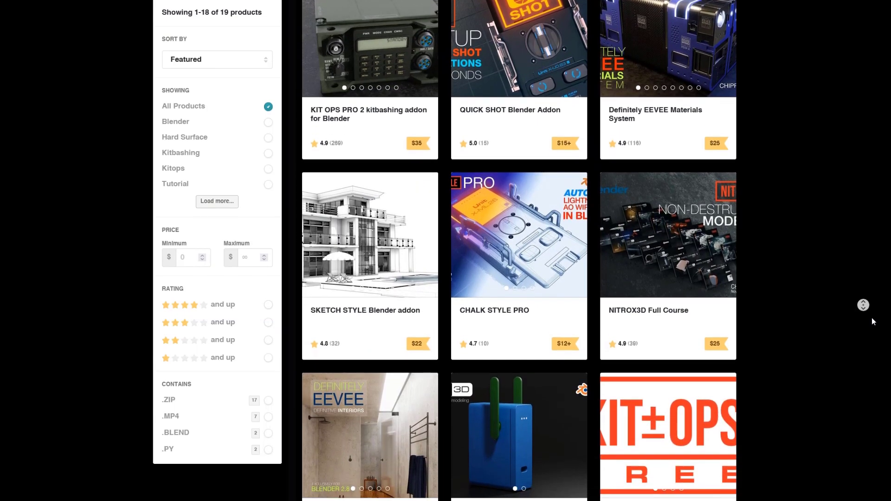
pyautogui.scroll(-3, 871, 318)
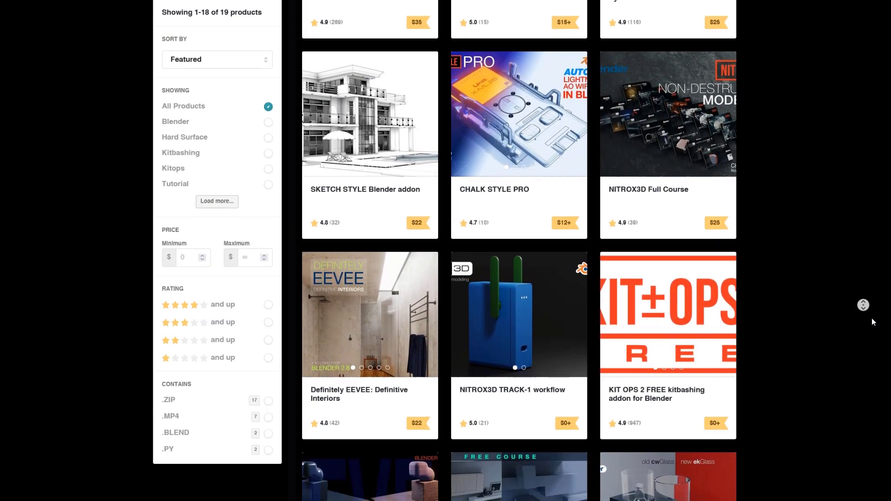
pyautogui.scroll(-3, 877, 323)
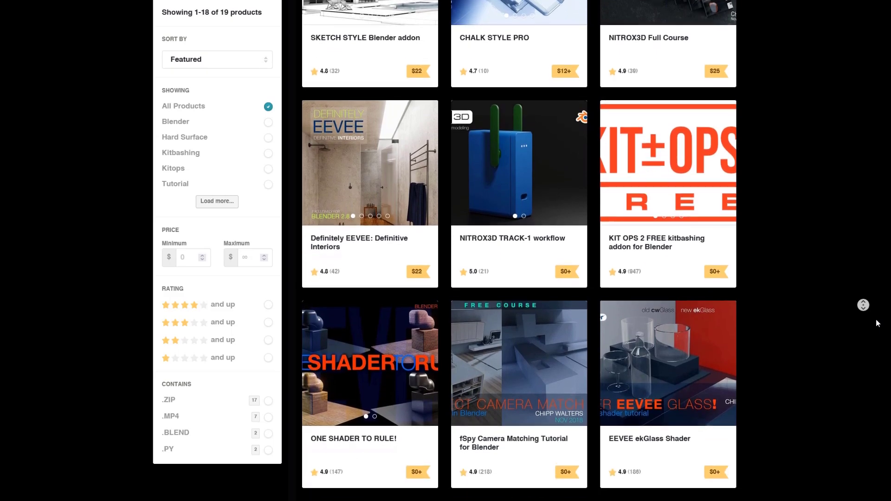
pyautogui.scroll(-3, 878, 321)
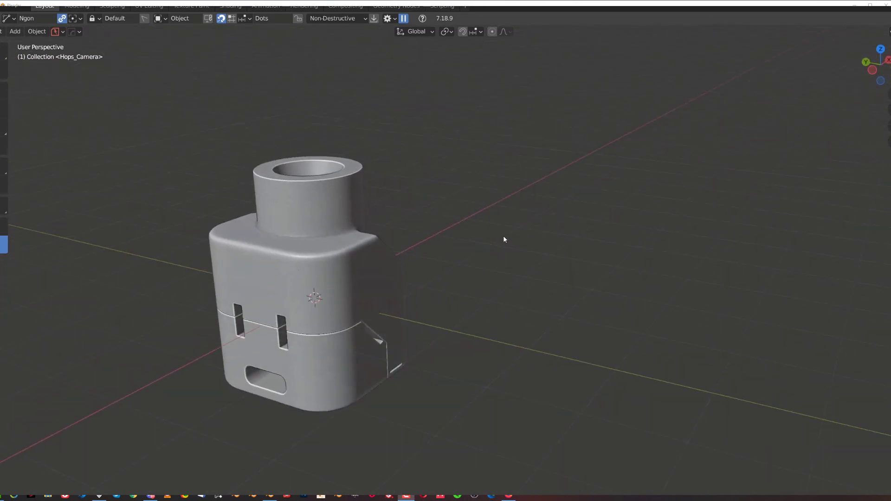
pyautogui.moveTo(504, 238); pyautogui.dragTo(552, 303, button='middle')
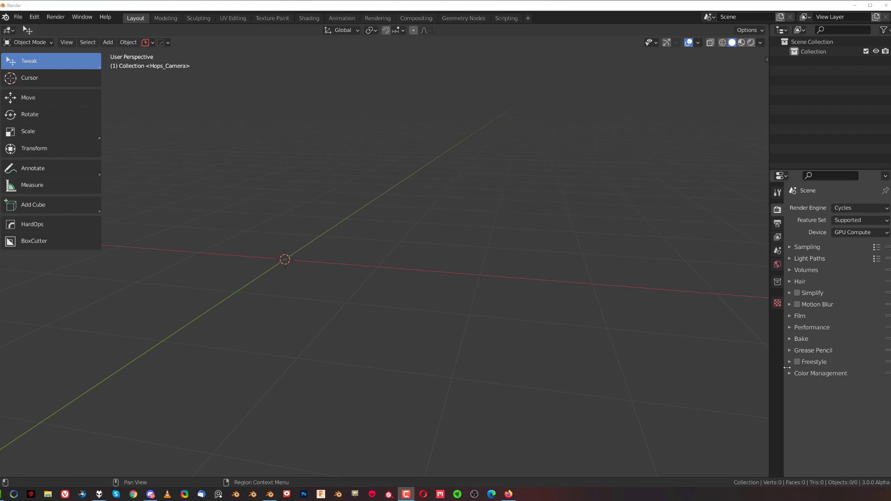
# Add the box-04 INSERT from the DM-Solids KPACK to the empty scene.
pyautogui.press('n')
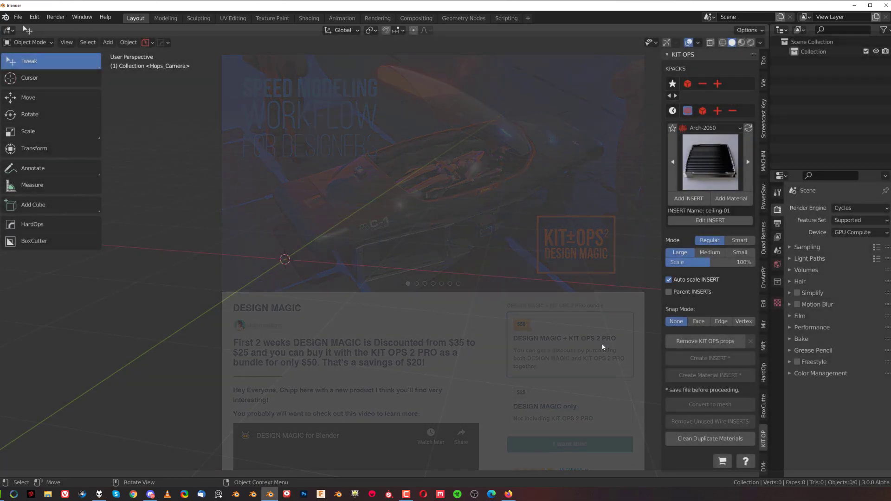
pyautogui.click(707, 162)
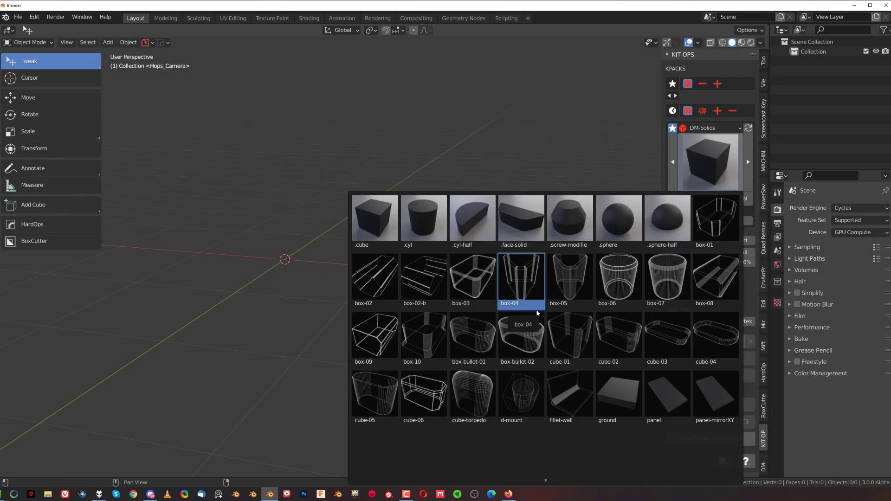
pyautogui.click(522, 277)
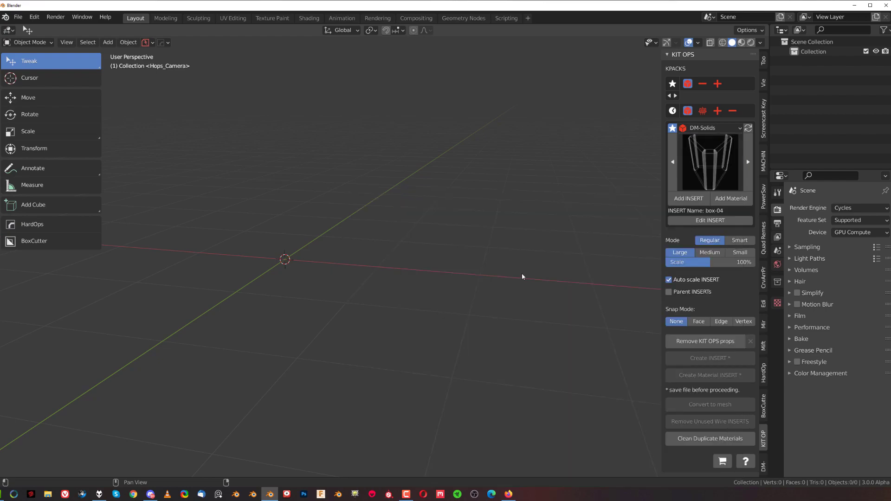
pyautogui.click(686, 203)
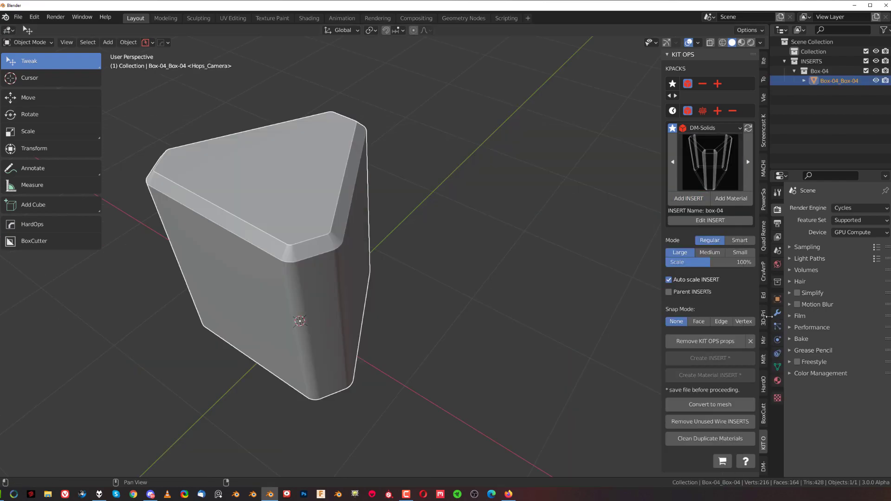
# Examine the box's bevel modifiers by hiding and showing the whole modifier stack in the viewport.
pyautogui.click(777, 313)
pyautogui.moveTo(492, 272); pyautogui.dragTo(383, 252, button='middle')
pyautogui.click(791, 259)
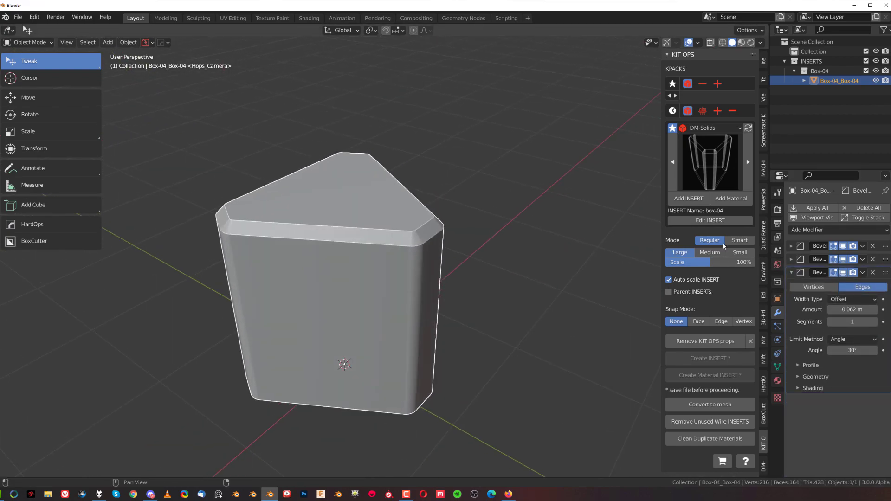
pyautogui.click(808, 221)
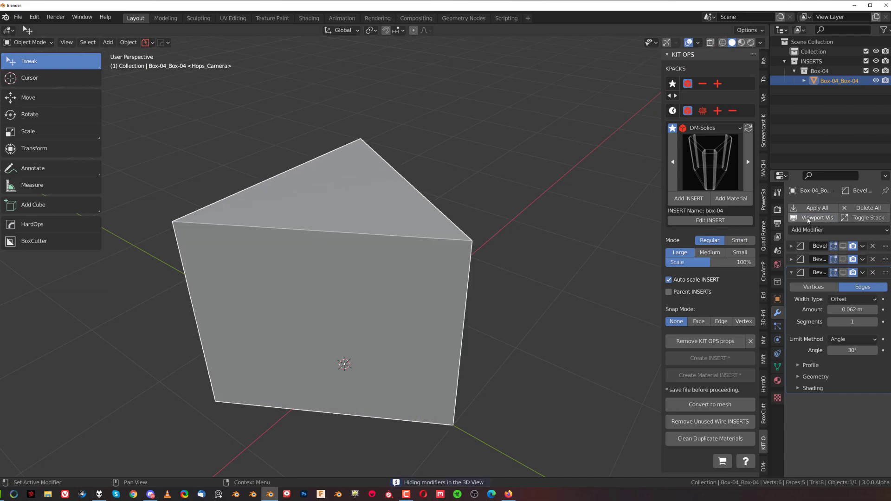
pyautogui.click(808, 221)
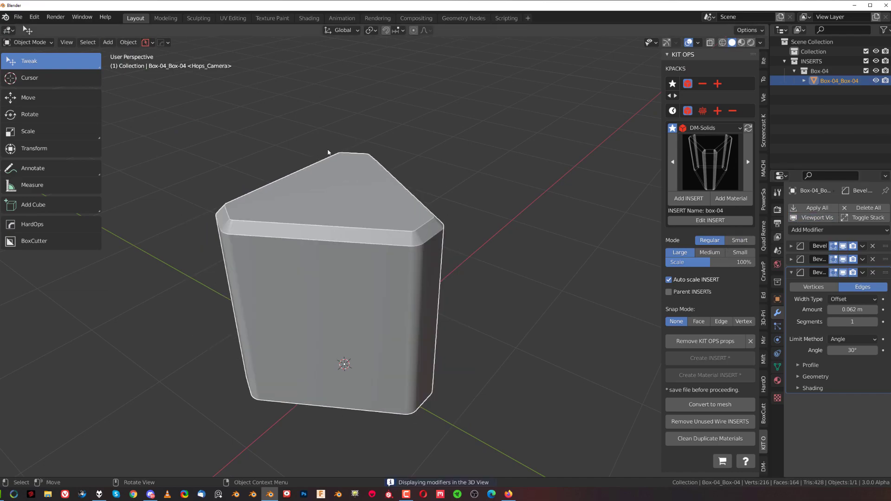
# Remove the KIT OPS props from the beveled triangular box.
pyautogui.moveTo(371, 266); pyautogui.dragTo(279, 190, button='middle')
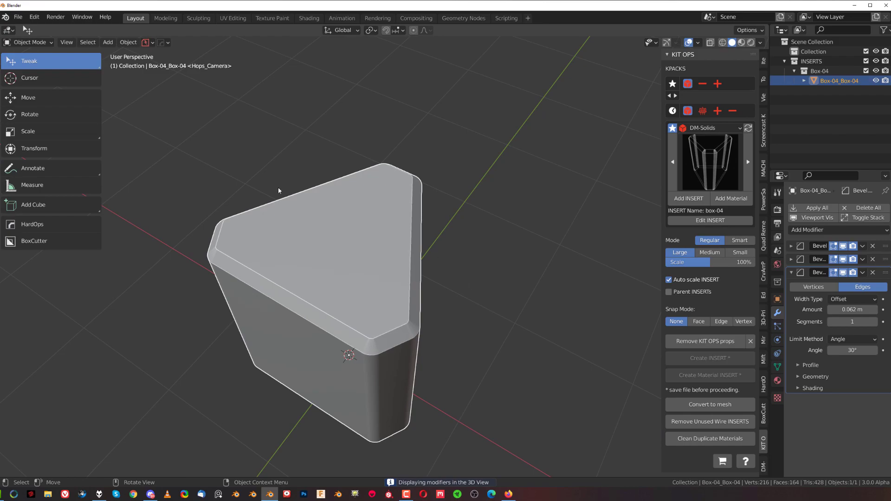
pyautogui.moveTo(440, 291); pyautogui.dragTo(440, 261, button='middle')
pyautogui.moveTo(559, 274); pyautogui.dragTo(455, 267, button='middle')
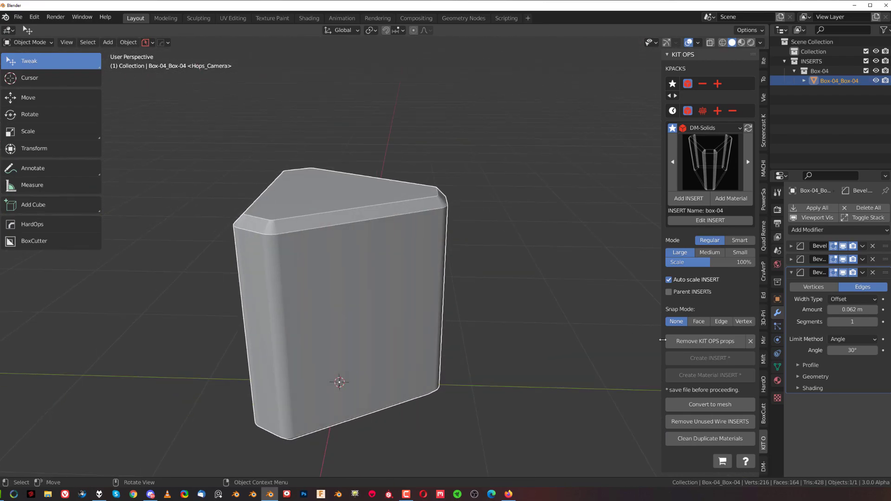
pyautogui.click(697, 344)
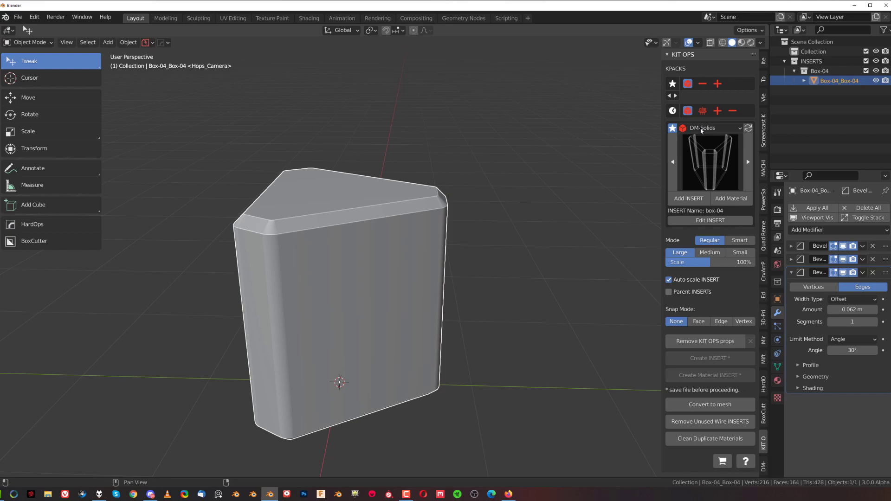
pyautogui.moveTo(452, 251); pyautogui.dragTo(385, 225, button='middle')
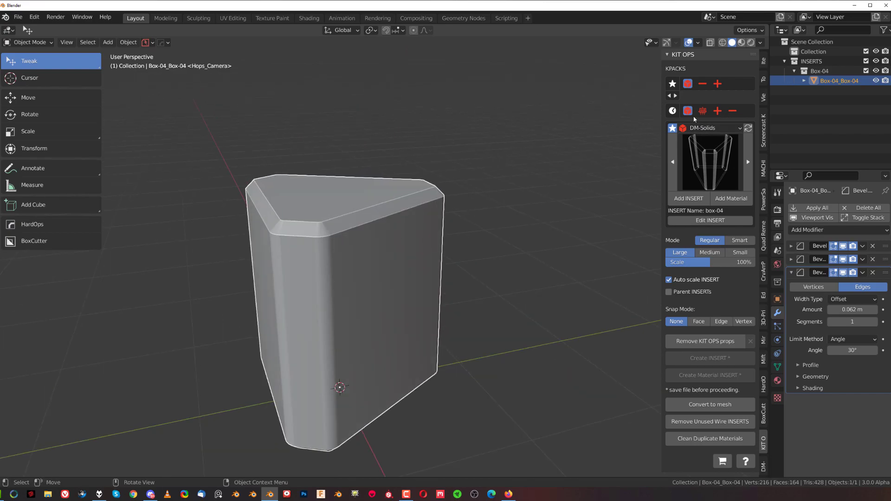
# Start adding the -bullet-var-sides cutter from the DM- KPACK to the box with the snap mode set to Face.
pyautogui.click(733, 111)
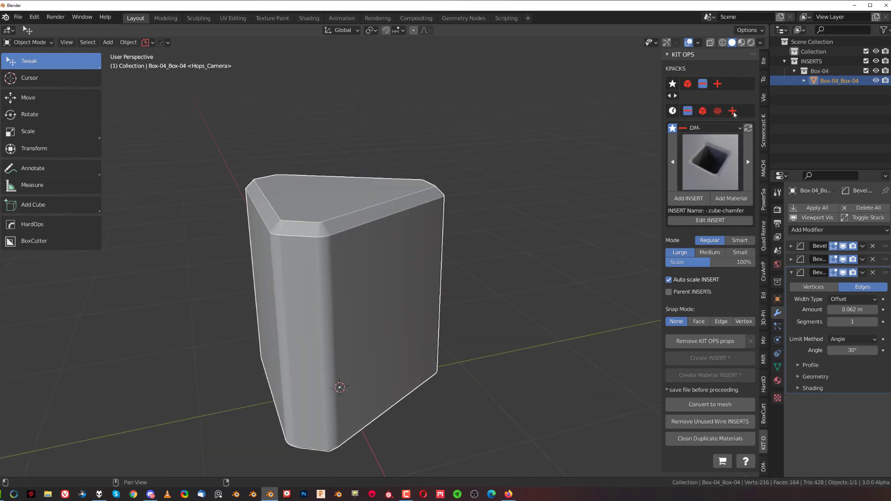
pyautogui.click(714, 170)
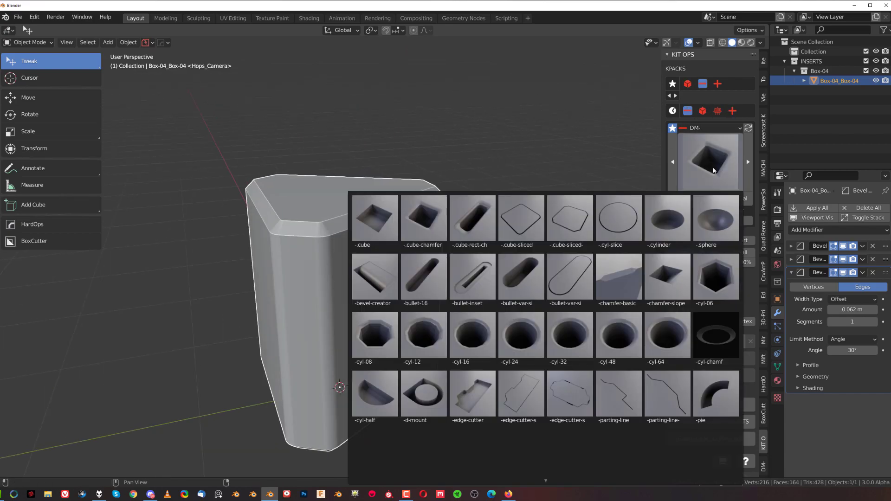
pyautogui.click(526, 283)
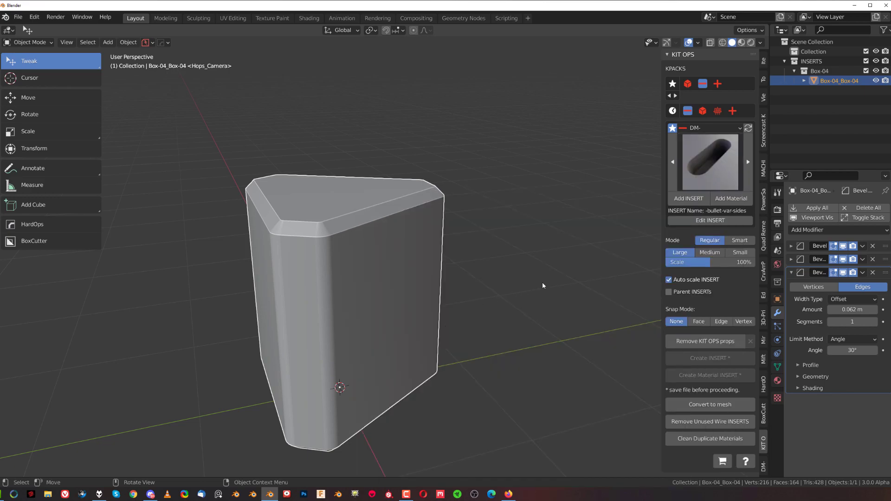
pyautogui.click(699, 321)
pyautogui.click(683, 198)
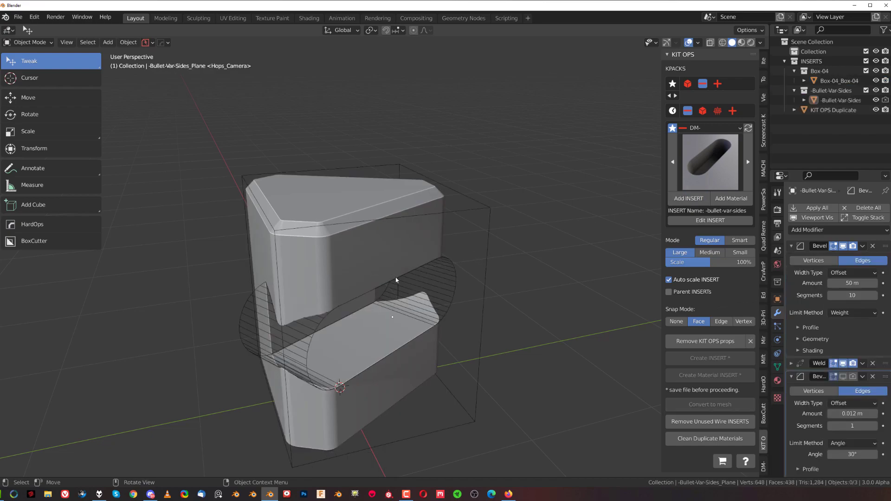
# Try edge and vertex snapping for the bullet cutter, and place it on the box's side face with face snapping.
pyautogui.press('e')
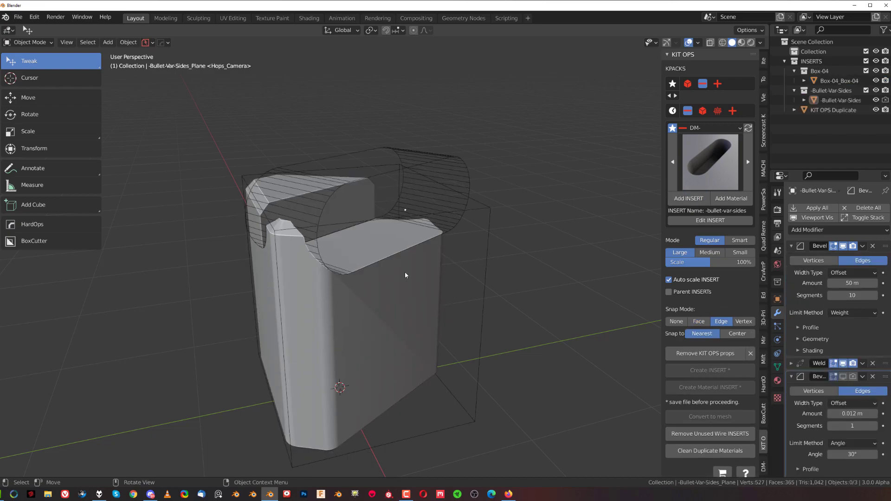
pyautogui.press('f')
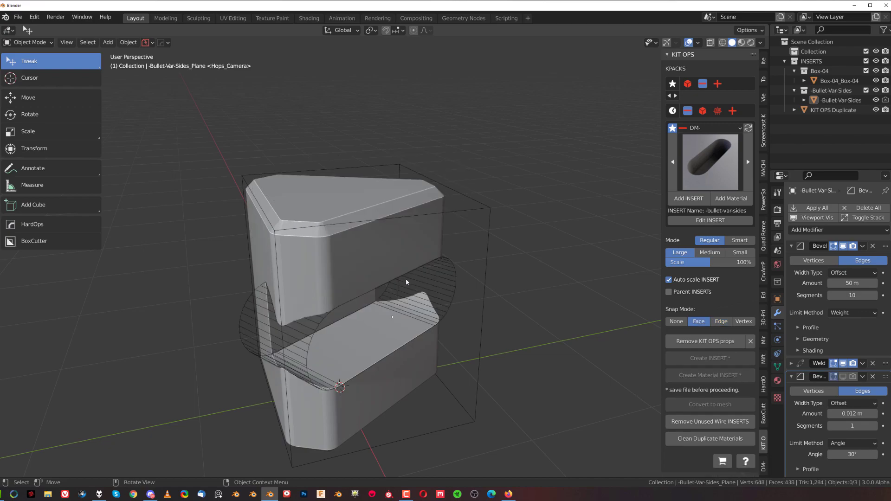
pyautogui.press('v')
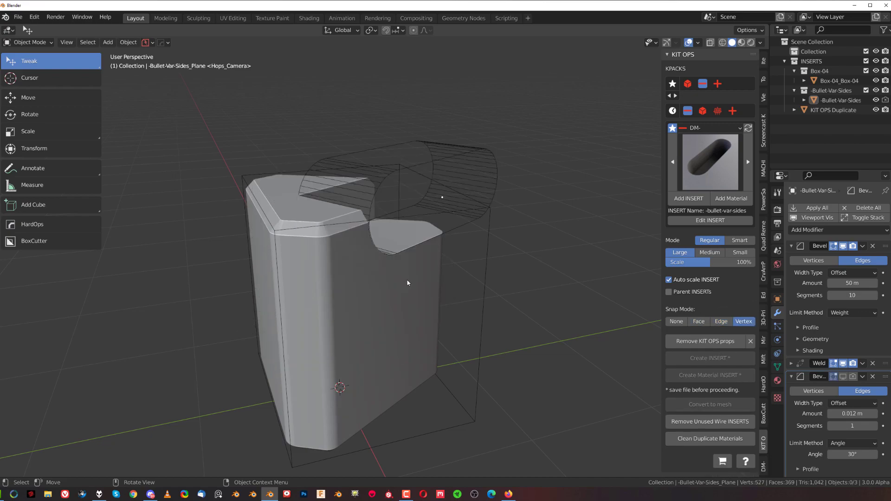
pyautogui.press('f')
pyautogui.click(413, 278)
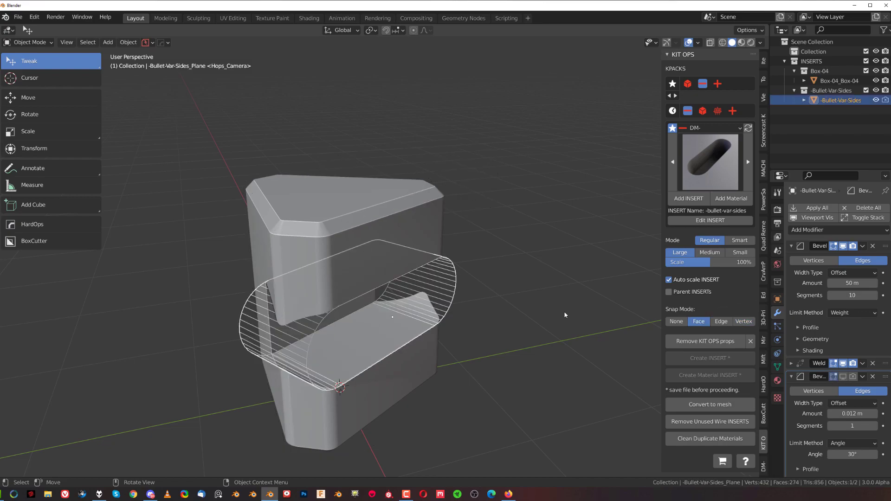
# Scale the bullet cutter to about 0.433 and move it down the Z axis by about 0.48 m.
pyautogui.press('s')
pyautogui.click(492, 310)
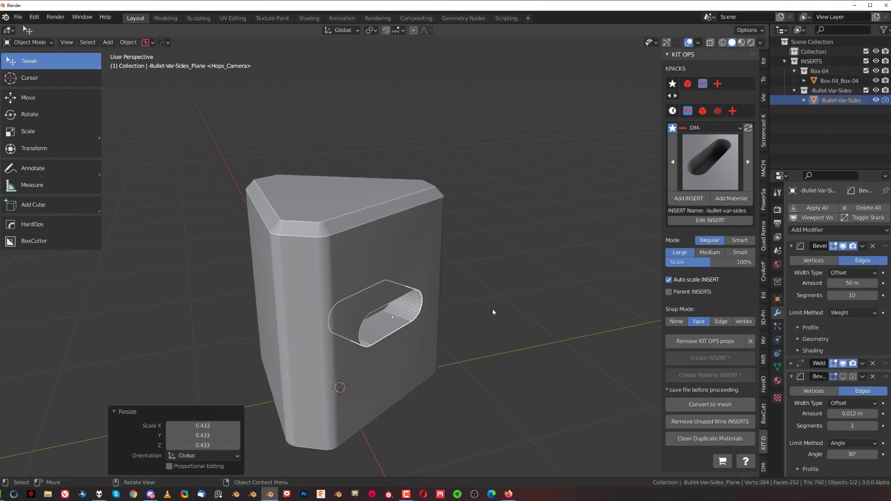
pyautogui.press('g')
pyautogui.press('z')
pyautogui.click(478, 377)
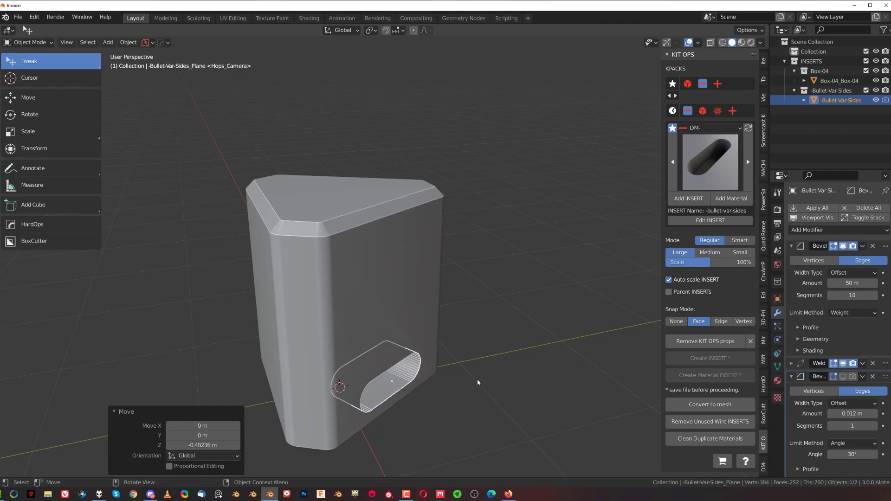
# Isolate the bullet cutter and edge-slide its inner face toward the outer one to make the slot shallower, then return to the full scene.
pyautogui.moveTo(477, 378); pyautogui.dragTo(409, 319, button='middle')
pyautogui.press('/')
pyautogui.press('Tab')
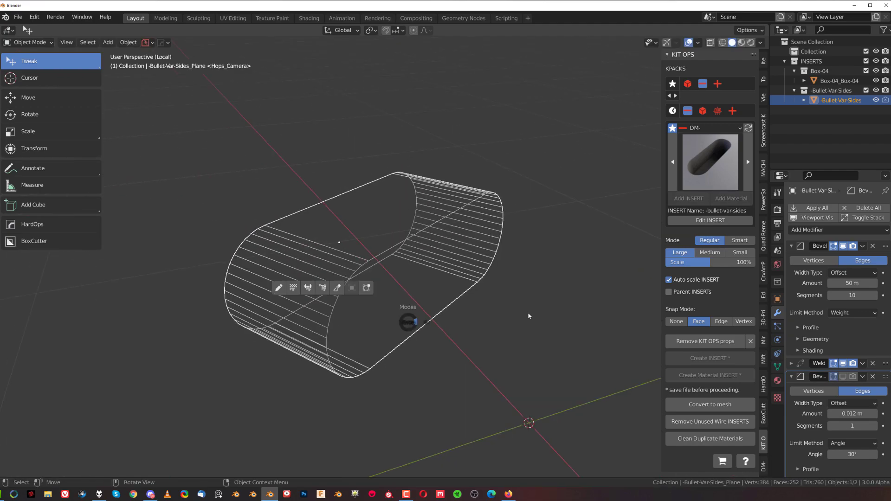
pyautogui.click(438, 283)
pyautogui.press('g')
pyautogui.press('g')
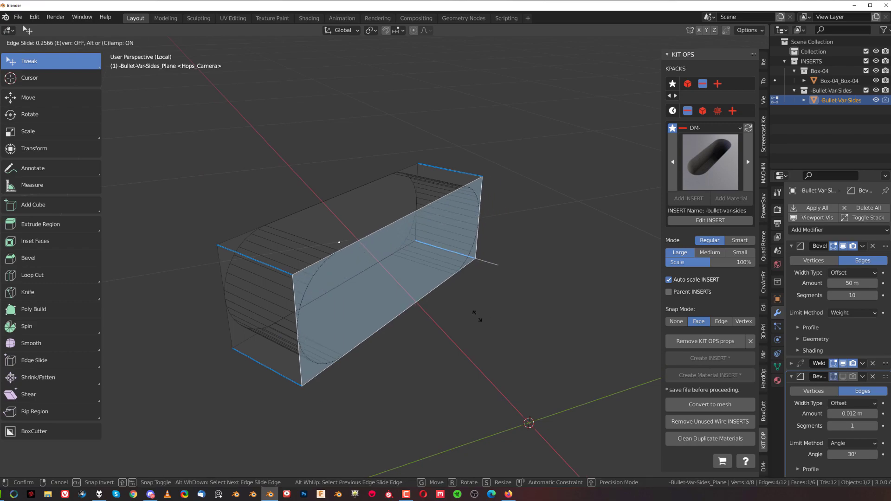
pyautogui.click(464, 307)
pyautogui.press('Tab')
pyautogui.press('/')
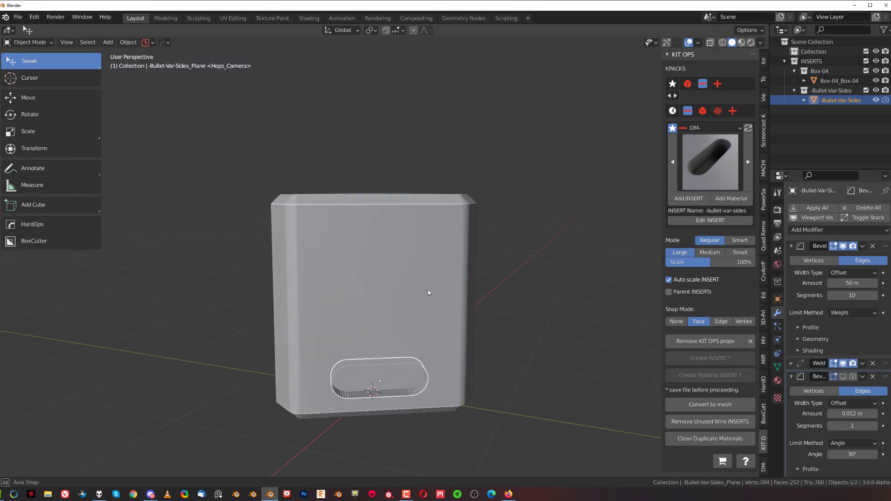
pyautogui.moveTo(428, 290); pyautogui.dragTo(450, 292, button='middle')
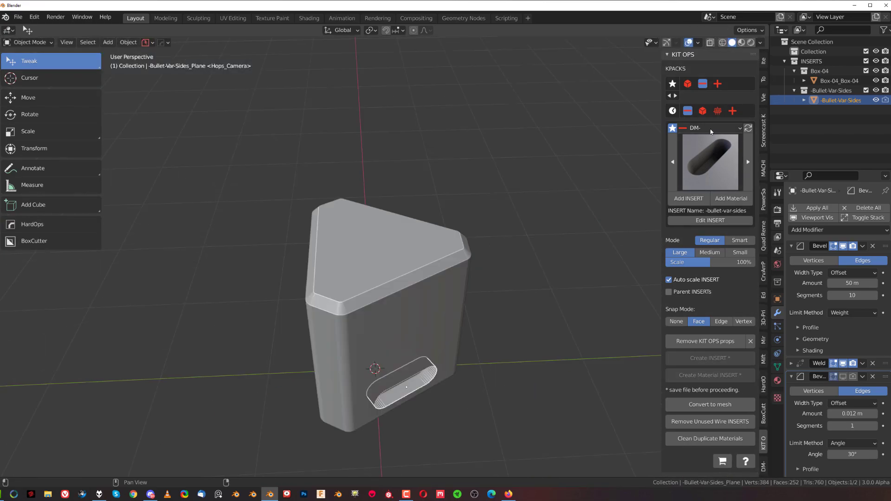
# Choose the +.cylinder INSERT from the DM+ KPACK and add it to the box with face snapping.
pyautogui.click(732, 111)
pyautogui.click(709, 150)
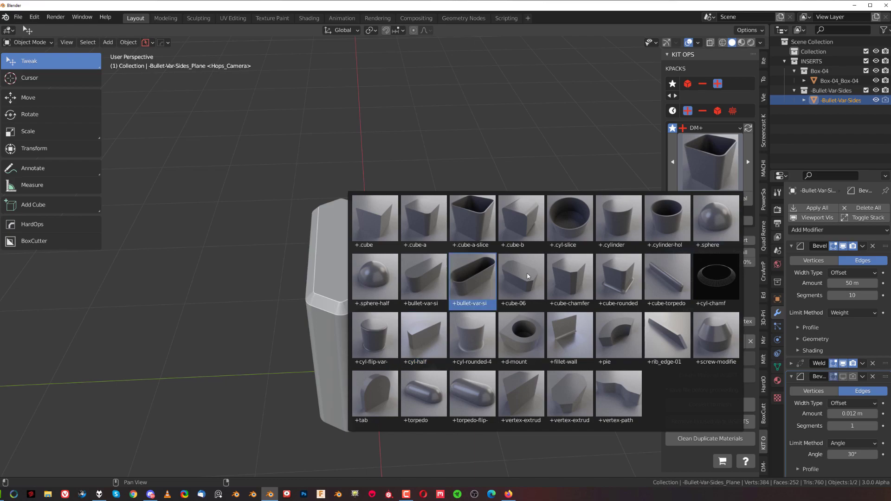
pyautogui.click(617, 211)
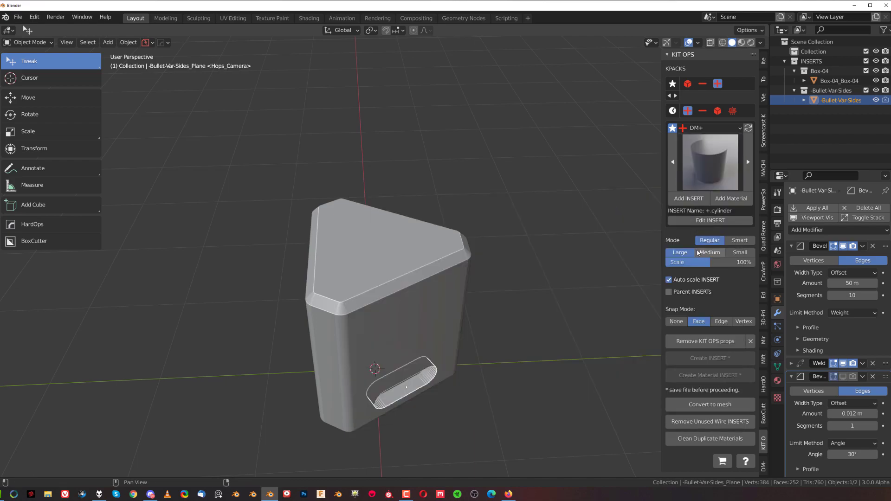
pyautogui.click(436, 266)
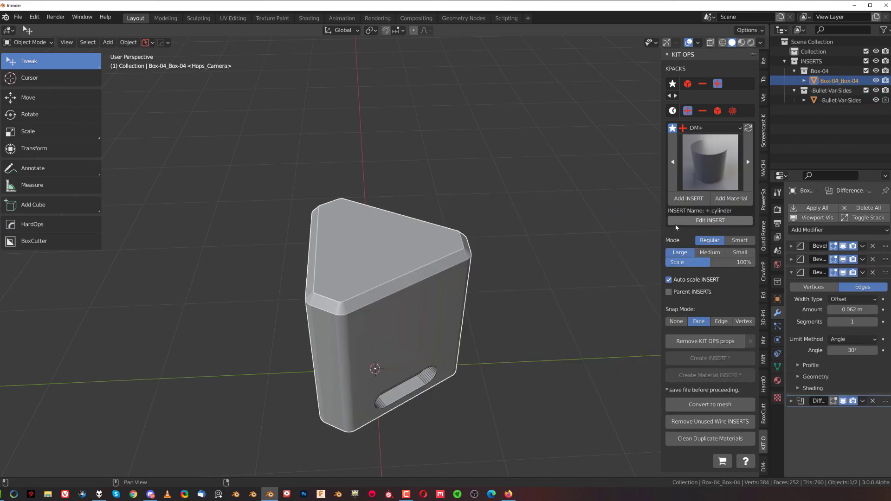
pyautogui.click(689, 198)
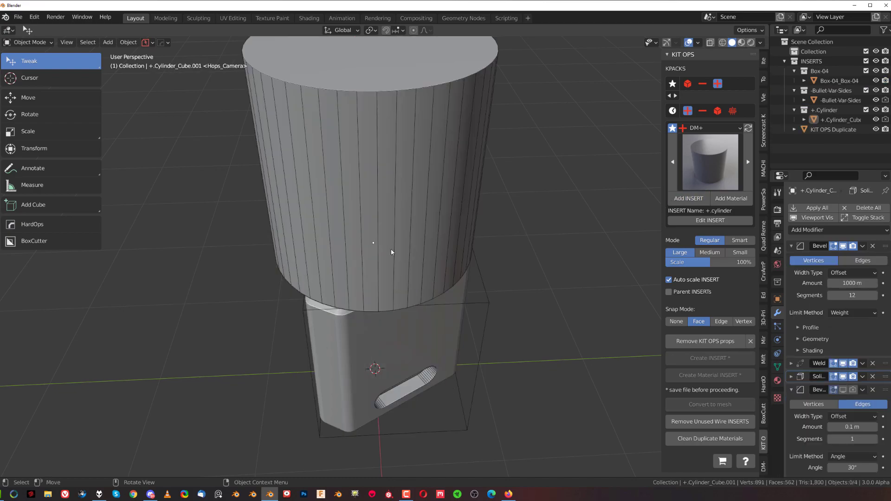
# Scale the added cylinder to 0.418 and lower it along Z by about 0.25 m into the box's top face.
pyautogui.click(392, 252)
pyautogui.press('s')
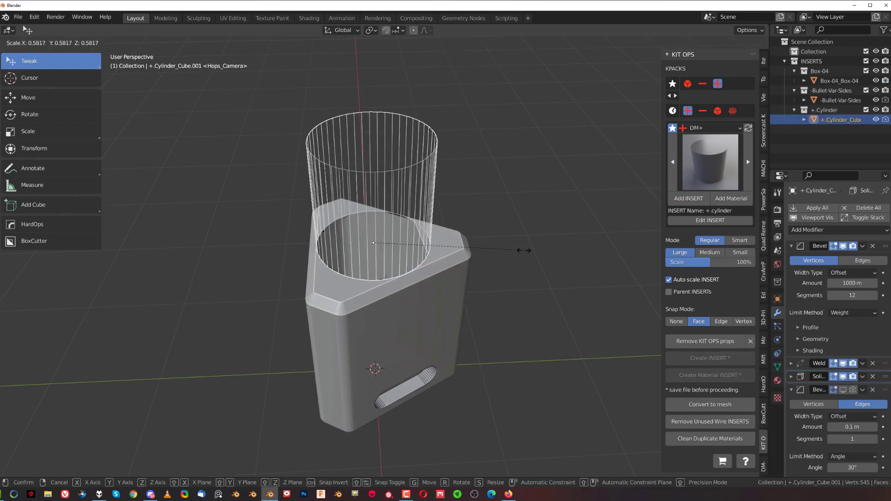
pyautogui.click(482, 252)
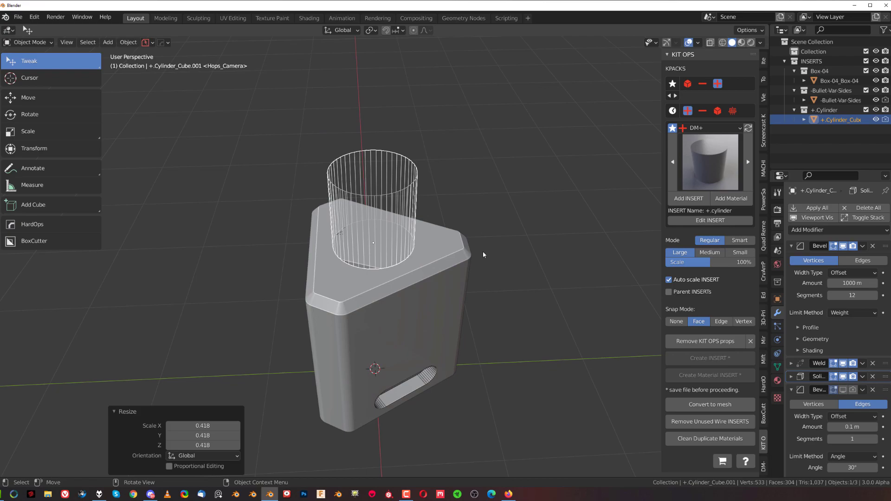
pyautogui.press('g')
pyautogui.press('z')
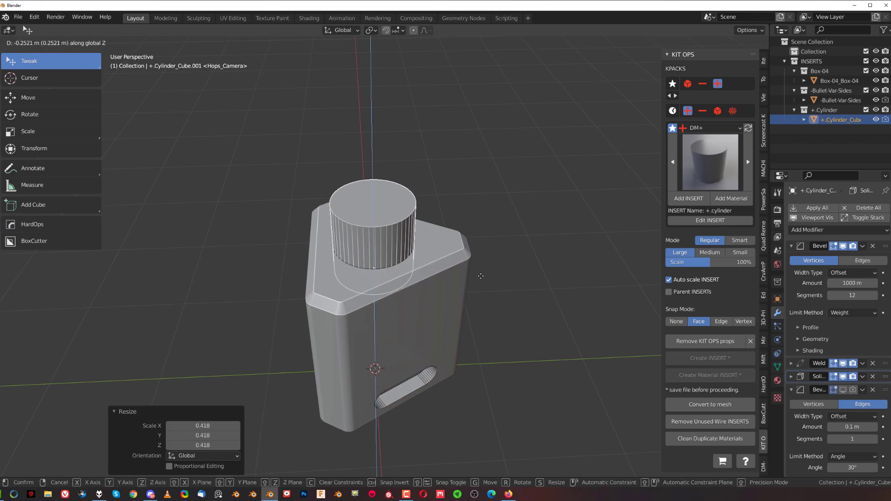
pyautogui.click(485, 274)
pyautogui.moveTo(494, 234); pyautogui.dragTo(449, 205, button='middle')
pyautogui.click(487, 209)
# Switch the bullet cutter to Smart mode and mirror it on the X axis across Box-04_Box-04.
pyautogui.keyDown('shift'); pyautogui.moveTo(468, 251); pyautogui.dragTo(367, 326, button='middle'); pyautogui.keyUp('shift')
pyautogui.click(366, 326)
pyautogui.click(360, 318)
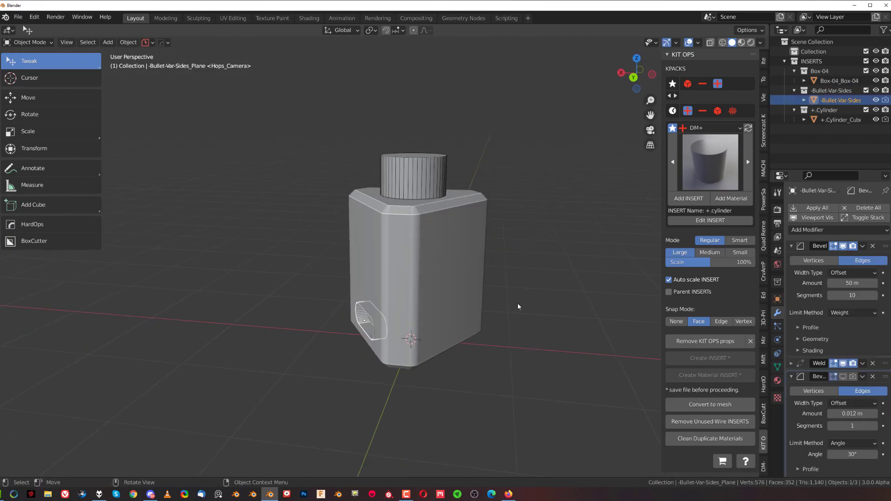
pyautogui.click(739, 240)
pyautogui.moveTo(518, 304); pyautogui.dragTo(229, 320, button='middle')
pyautogui.click(680, 436)
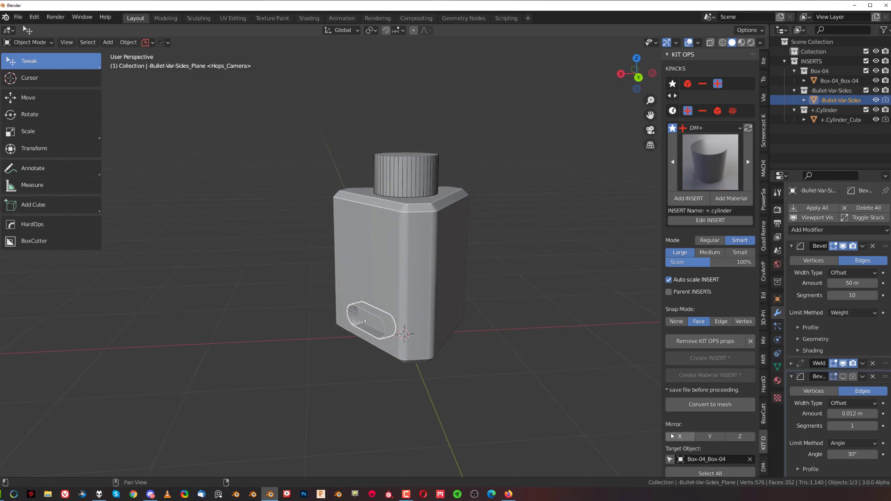
pyautogui.moveTo(478, 357); pyautogui.dragTo(474, 252, button='middle')
pyautogui.click(473, 253)
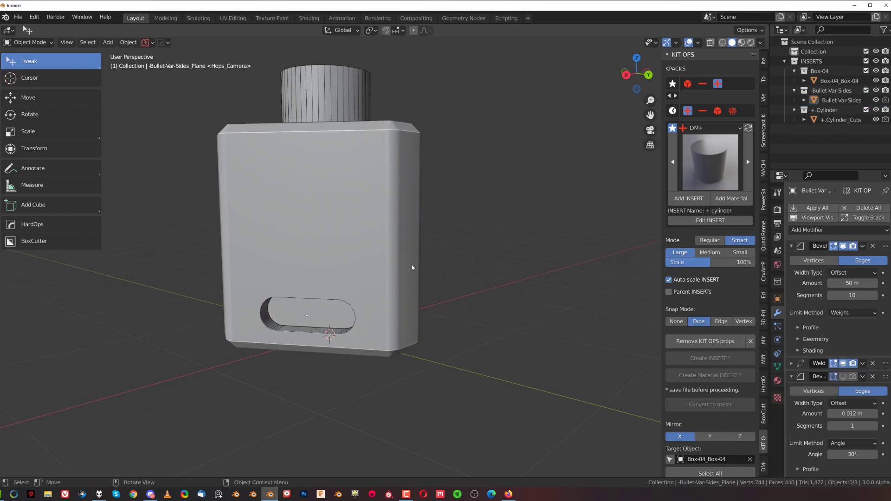
pyautogui.moveTo(413, 265); pyautogui.dragTo(405, 246, button='middle')
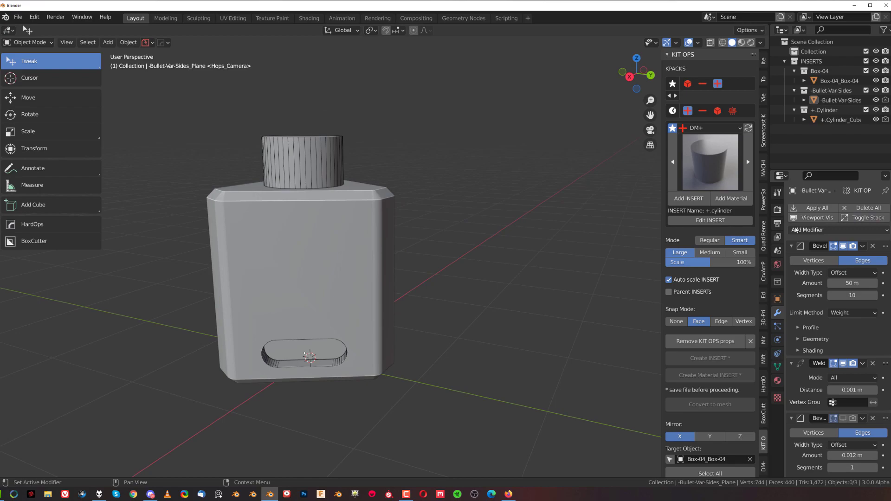
# Collapse the bullet cutter's modifiers, and add a METASHAPE to the box from the Design Magic tools.
pyautogui.click(863, 218)
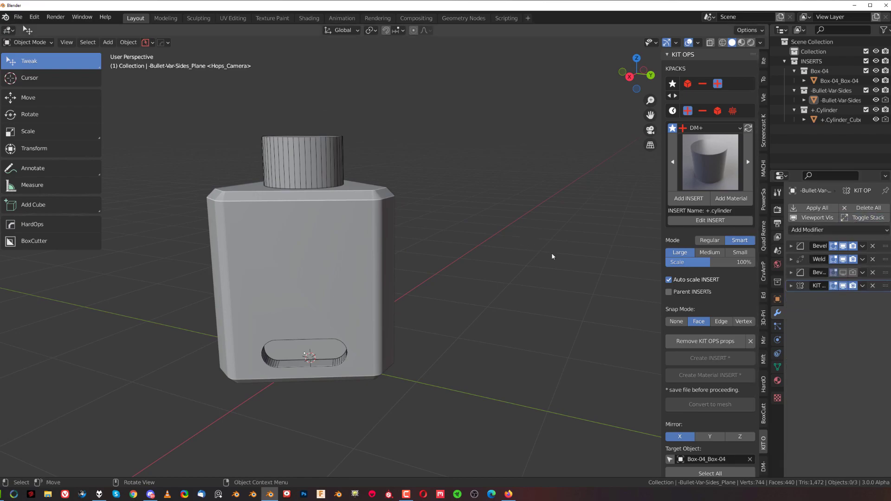
pyautogui.click(764, 466)
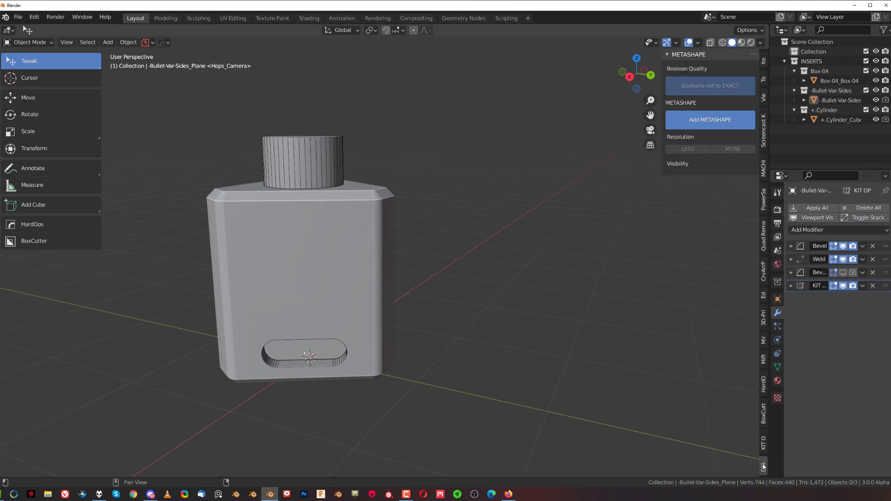
pyautogui.keyDown('shift'); pyautogui.moveTo(376, 271); pyautogui.dragTo(432, 243, button='middle'); pyautogui.keyUp('shift')
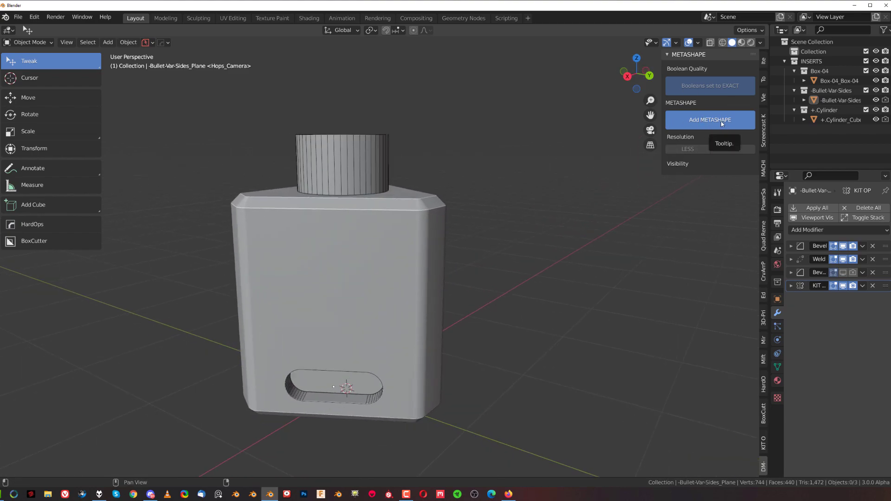
pyautogui.moveTo(487, 223); pyautogui.dragTo(391, 220, button='middle')
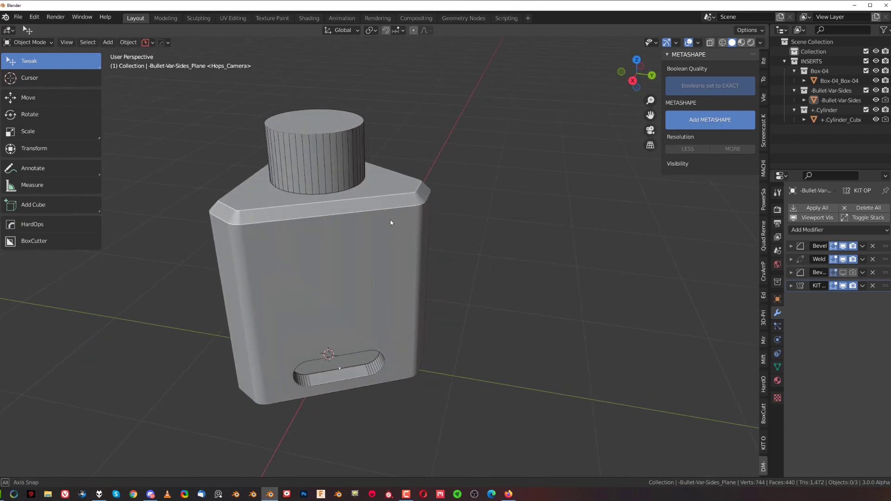
pyautogui.moveTo(502, 213); pyautogui.dragTo(411, 293, button='middle')
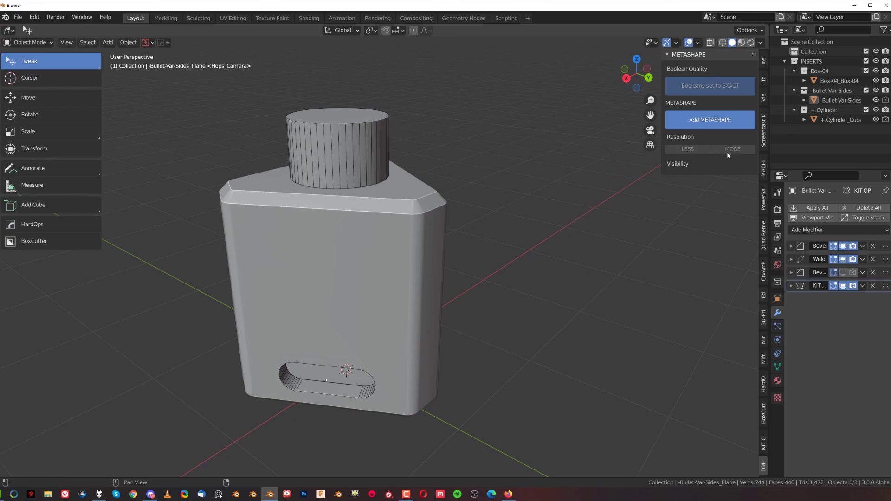
pyautogui.moveTo(376, 252); pyautogui.dragTo(363, 249, button='middle')
pyautogui.click(391, 212)
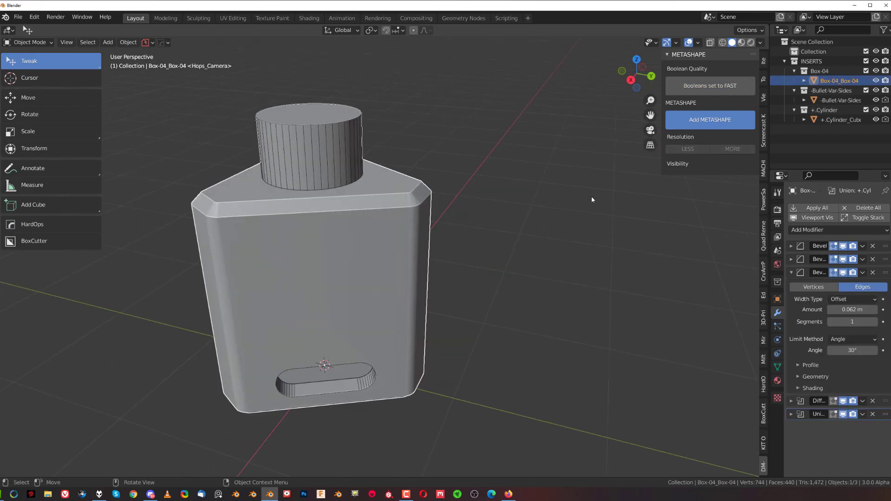
pyautogui.click(717, 121)
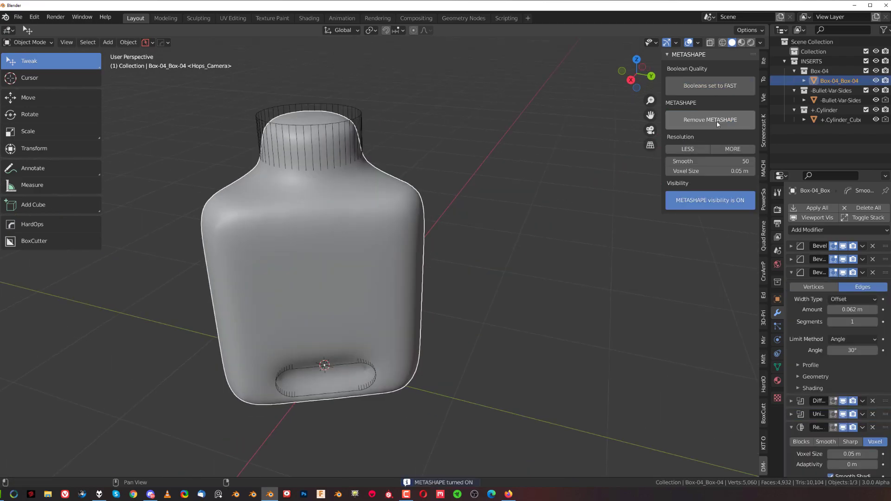
# Collapse the box's modifier stack and widen the properties area so the full modifier names fit.
pyautogui.click(863, 218)
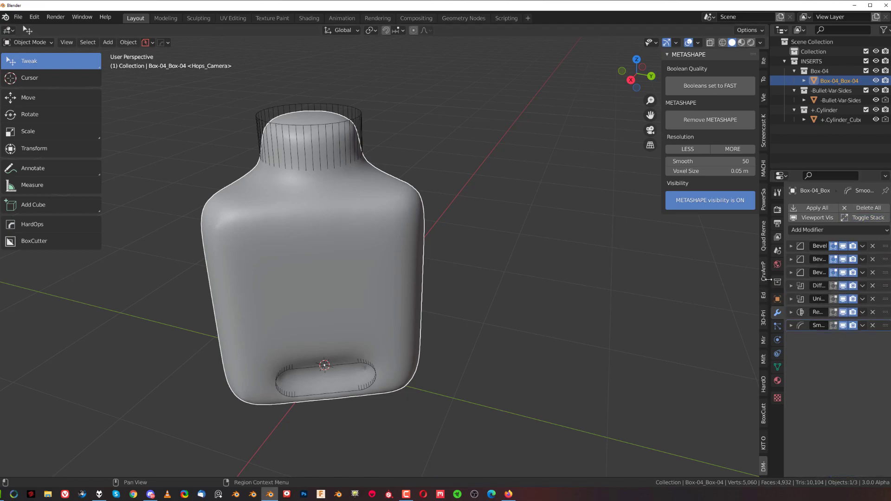
pyautogui.moveTo(769, 278); pyautogui.dragTo(680, 271)
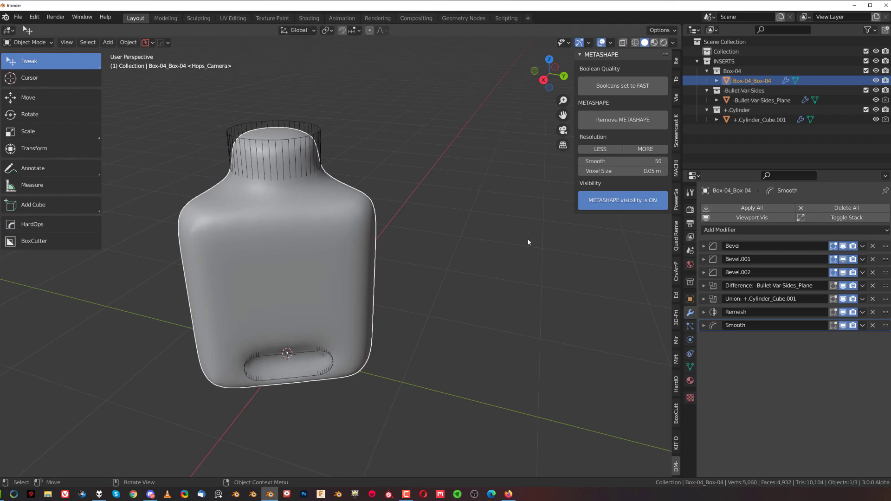
pyautogui.moveTo(533, 248); pyautogui.dragTo(493, 235, button='middle')
pyautogui.moveTo(394, 247); pyautogui.dragTo(492, 242, button='middle')
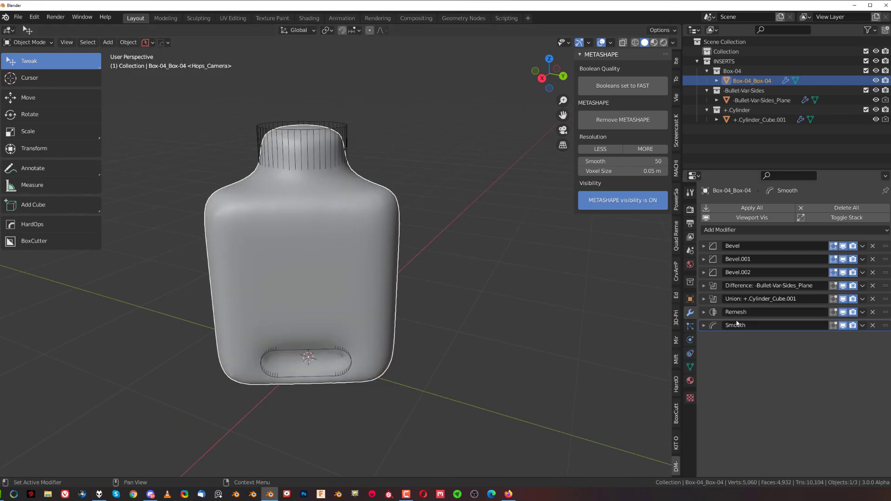
# Switch the Smooth modifier's viewport display and the METASHAPE visibility off and back on to compare the shapes.
pyautogui.click(844, 326)
pyautogui.click(844, 326)
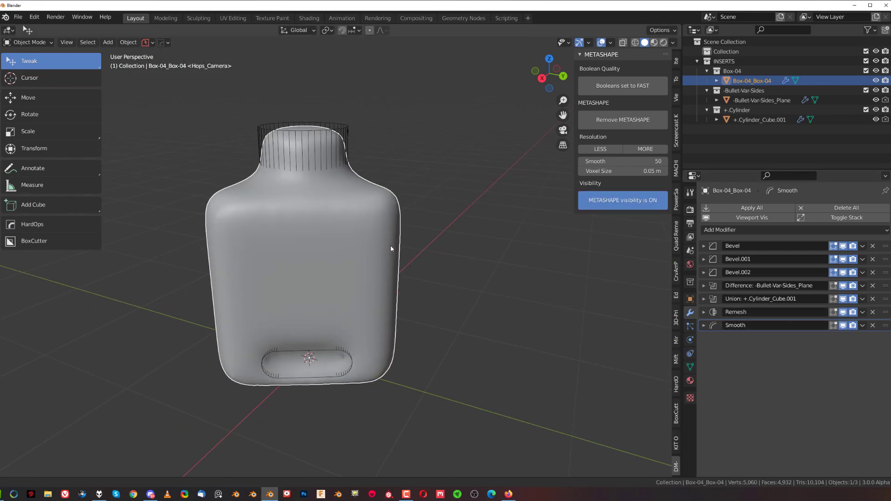
pyautogui.moveTo(391, 249); pyautogui.dragTo(409, 200, button='middle')
pyautogui.scroll(1, 409, 199)
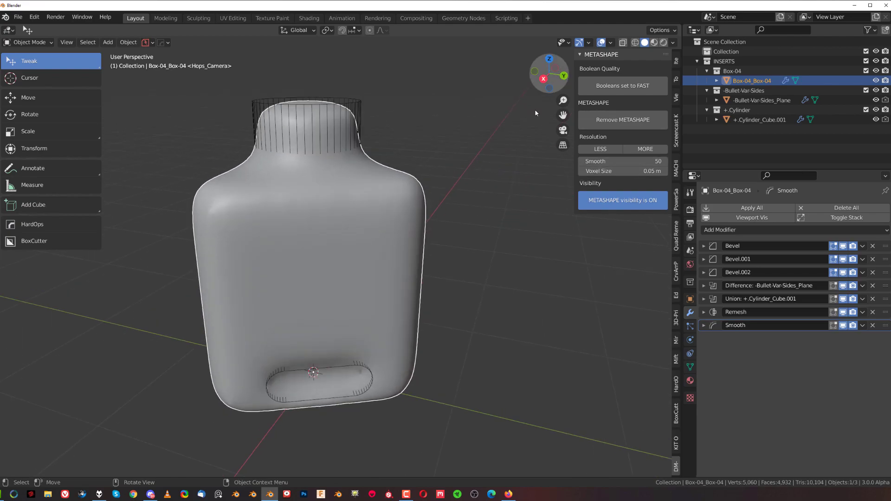
pyautogui.click(615, 205)
pyautogui.click(616, 204)
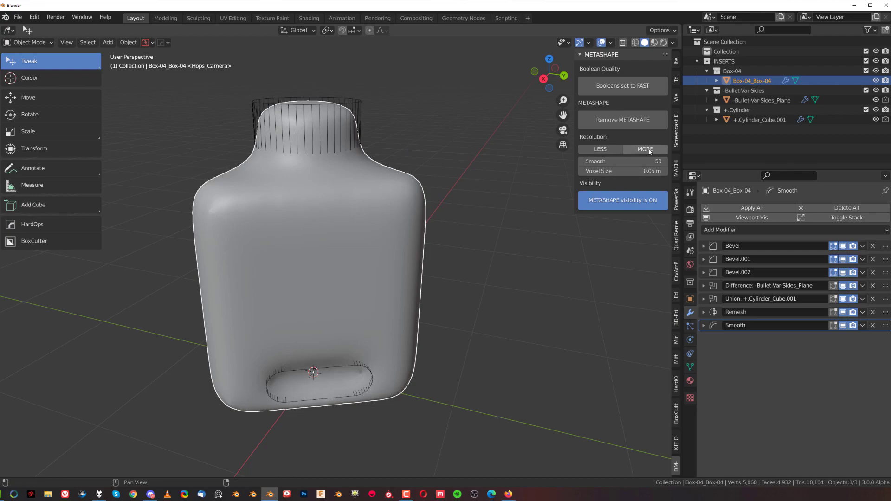
pyautogui.moveTo(455, 185); pyautogui.dragTo(447, 200, button='middle')
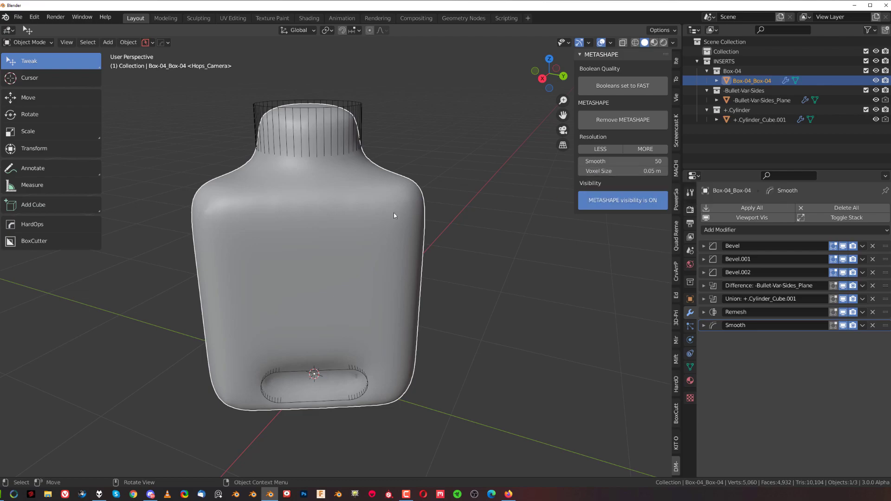
# Turn on the HardOps wireframe display for the box to examine the remeshed topology around its shoulder.
pyautogui.press('q')
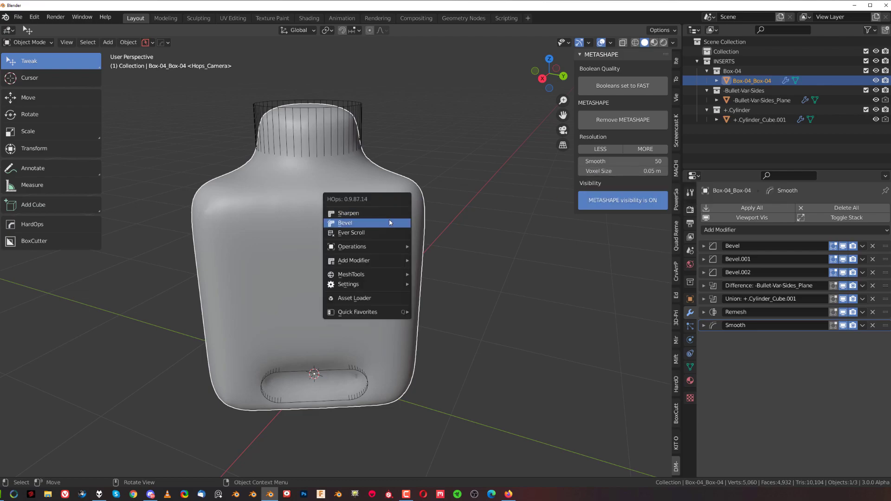
pyautogui.moveTo(367, 284)
pyautogui.click(432, 320)
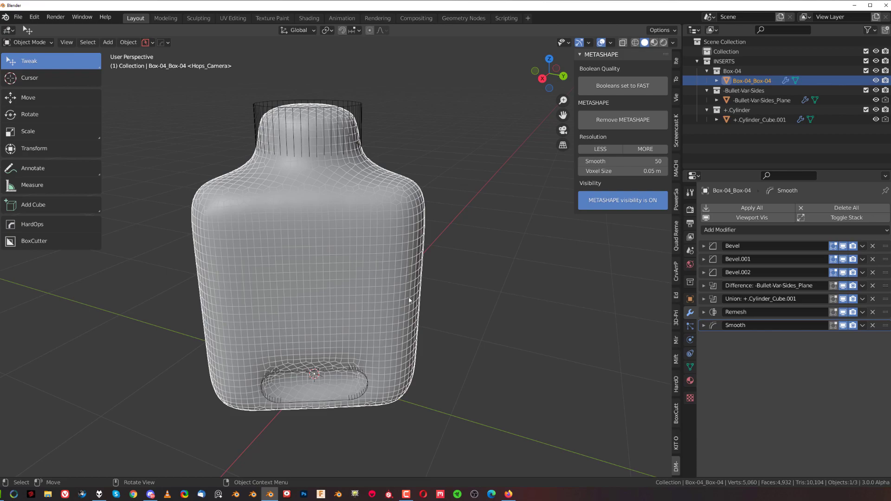
pyautogui.scroll(5, 400, 280)
pyautogui.moveTo(389, 224); pyautogui.dragTo(381, 313, button='middle')
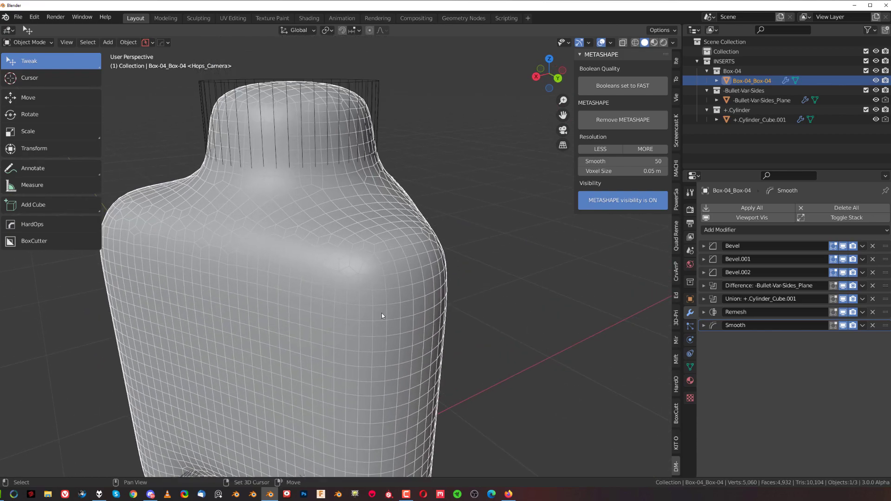
# Increase the METASHAPE resolution to a smooth value of 200 and a voxel size of 0.015 m.
pyautogui.click(645, 149)
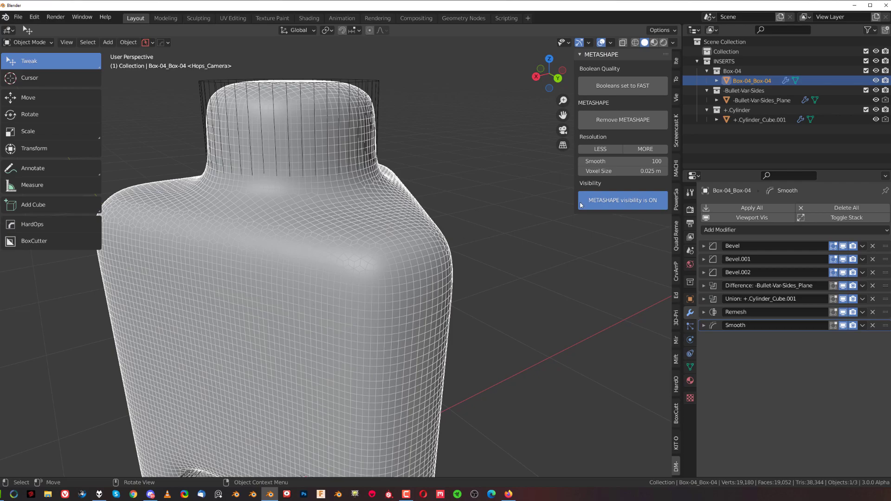
pyautogui.click(652, 151)
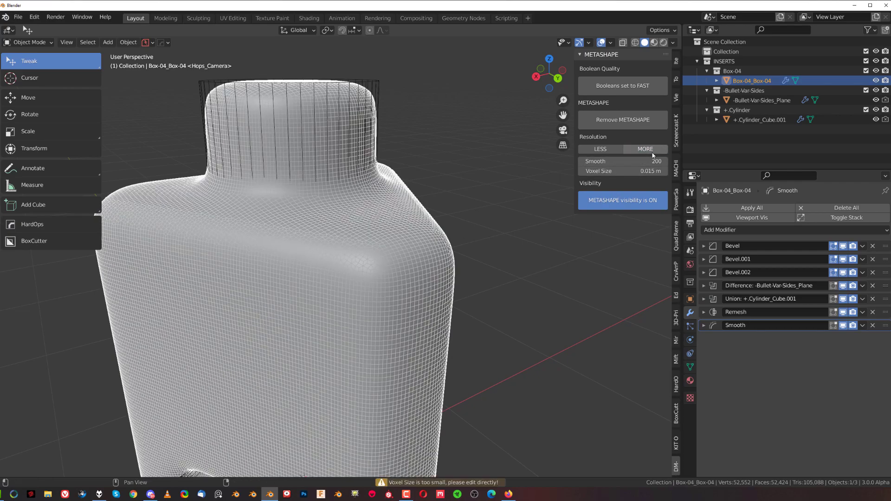
pyautogui.scroll(-2, 362, 237)
pyautogui.moveTo(358, 243)
pyautogui.mouseDown(button='middle')
pyautogui.moveTo(380, 231)
pyautogui.moveTo(358, 240)
pyautogui.mouseUp(button='middle')
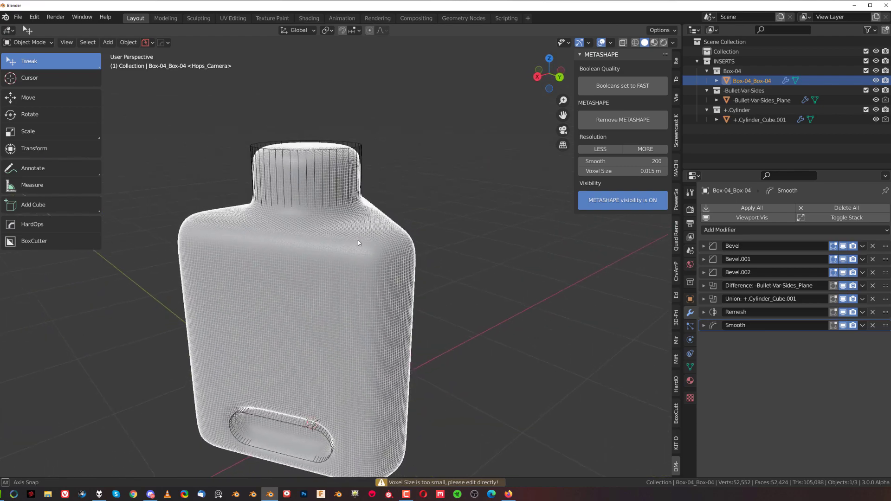
# Set the METASHAPE's Smooth value to 40 for tighter edges on the box.
pyautogui.scroll(2, 358, 240)
pyautogui.doubleClick(617, 162)
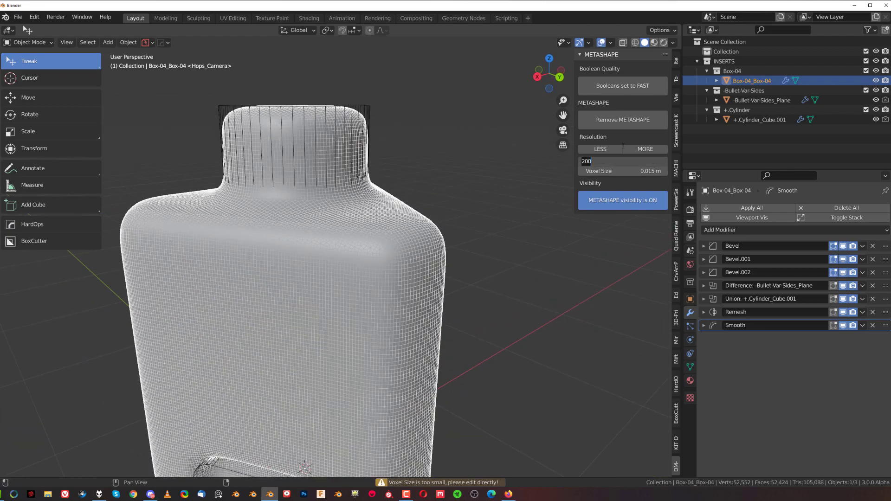
pyautogui.write('40')
pyautogui.press('Return')
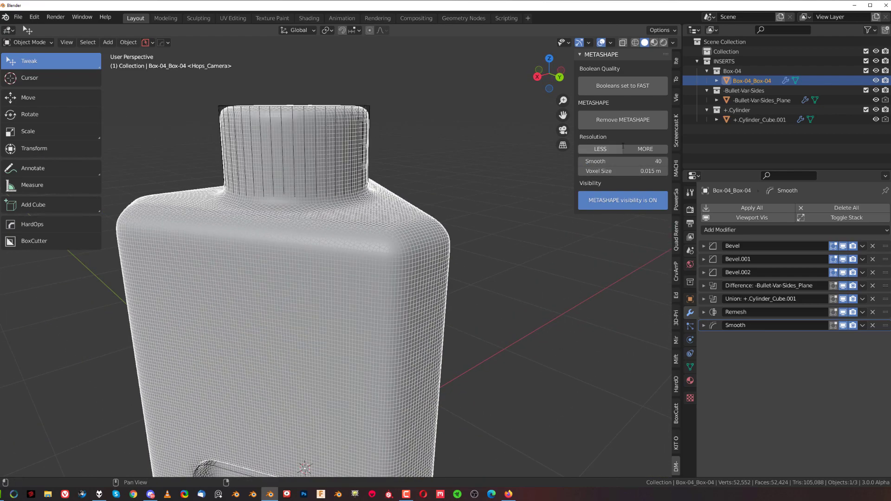
# Turn off the HardOps wireframe display on the box to view its smoothed surface.
pyautogui.scroll(-3, 354, 159)
pyautogui.press('q')
pyautogui.moveTo(360, 253)
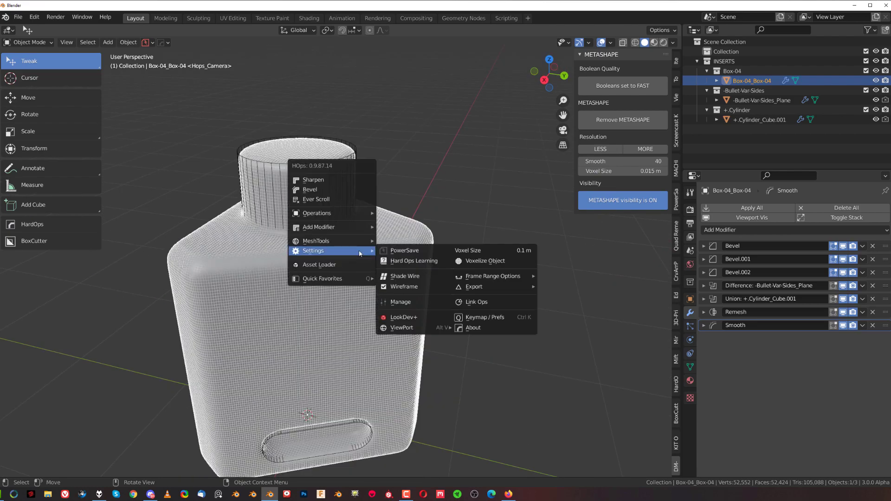
pyautogui.click(403, 286)
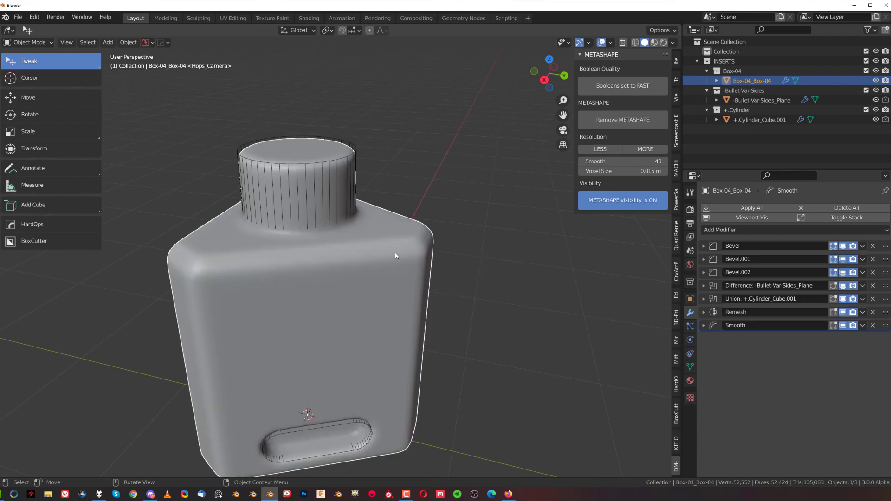
# Hide the bullet-shaped cutter and the cylinder INSERT objects, then reselect the box body.
pyautogui.moveTo(394, 252); pyautogui.dragTo(371, 325, button='middle')
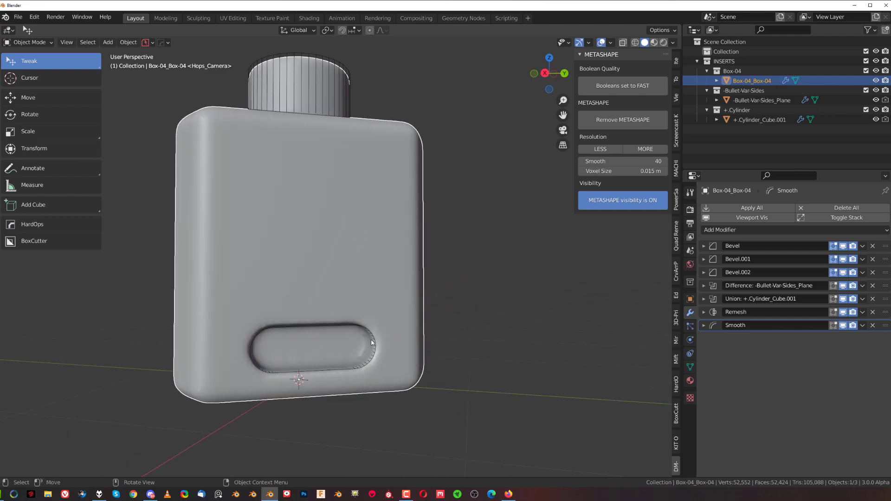
pyautogui.click(374, 343)
pyautogui.click(374, 344)
pyautogui.click(374, 343)
pyautogui.press('h')
pyautogui.moveTo(365, 232); pyautogui.dragTo(362, 290, button='middle')
pyautogui.click(313, 82)
pyautogui.press('h')
pyautogui.scroll(-2, 362, 132)
pyautogui.keyDown('shift'); pyautogui.moveTo(401, 215); pyautogui.dragTo(409, 265, button='middle'); pyautogui.keyUp('shift')
pyautogui.click(371, 253)
pyautogui.scroll(2, 330, 224)
pyautogui.keyDown('shift'); pyautogui.moveTo(480, 179); pyautogui.dragTo(506, 201, button='middle'); pyautogui.keyUp('shift')
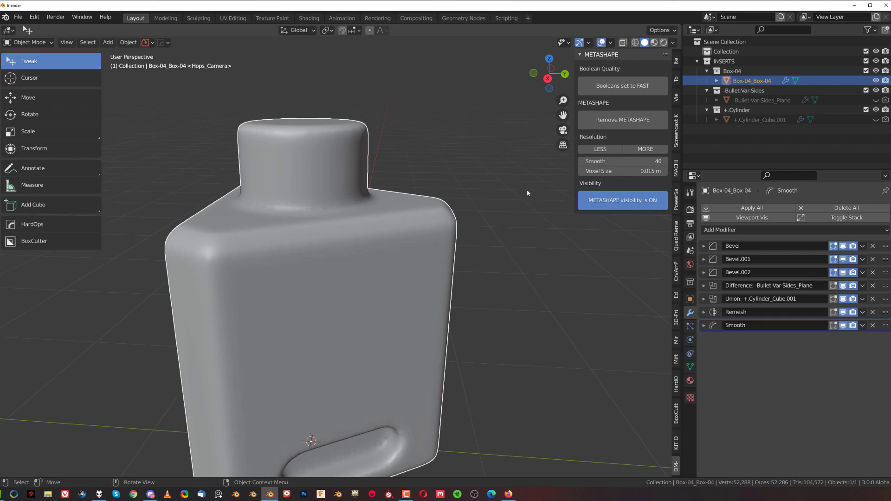
# Expand the box's bullet Difference and cylinder Union Boolean modifiers to examine their solver settings.
pyautogui.moveTo(527, 193); pyautogui.dragTo(566, 149, button='middle')
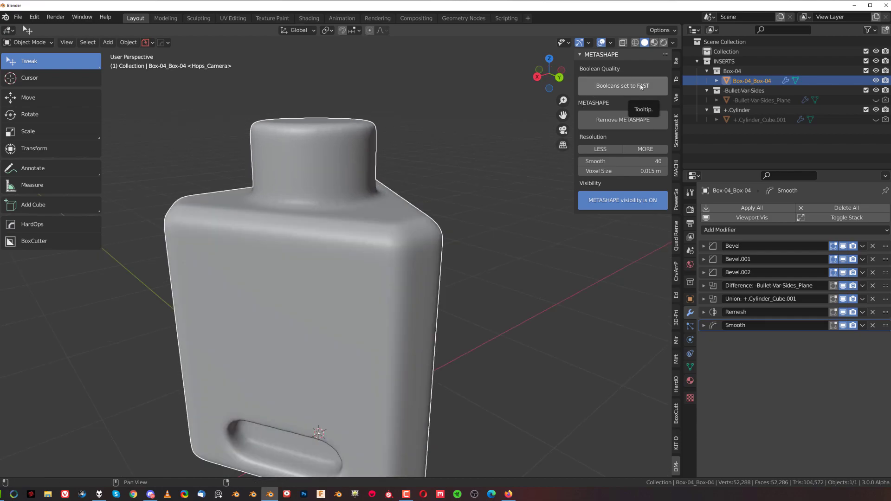
pyautogui.moveTo(336, 212); pyautogui.dragTo(492, 227, button='middle')
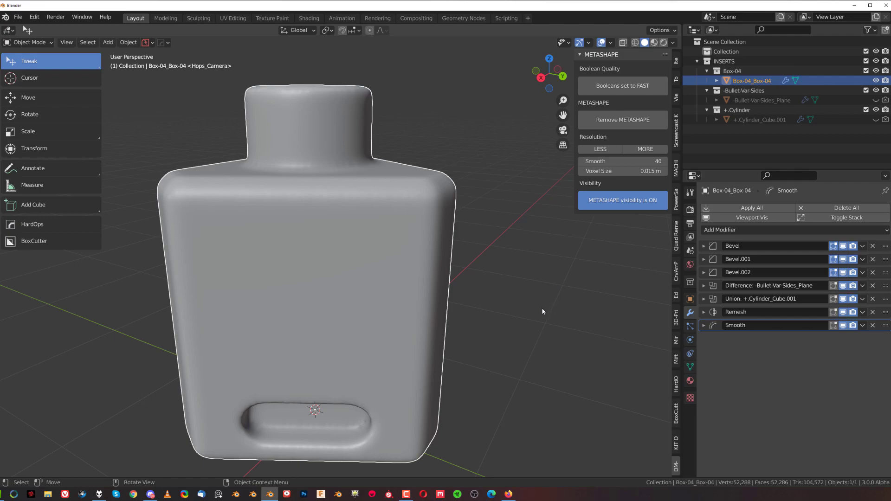
pyautogui.moveTo(480, 269); pyautogui.dragTo(427, 283, button='middle')
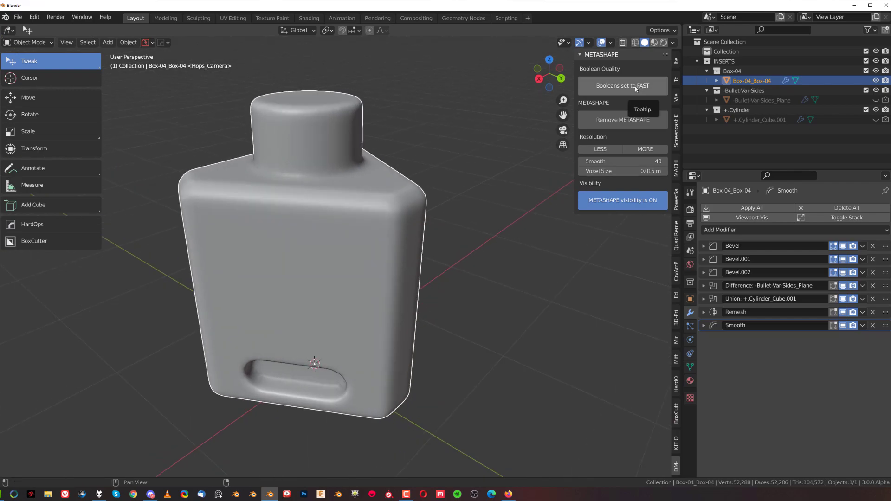
pyautogui.click(703, 285)
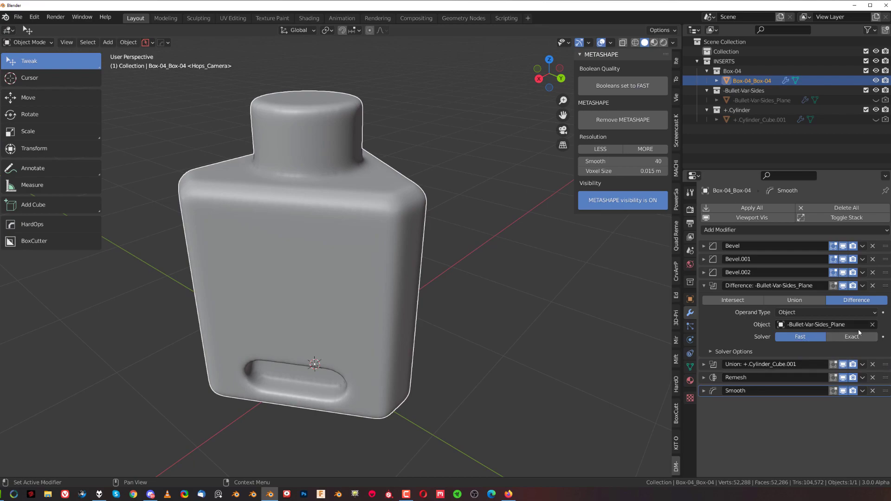
pyautogui.click(704, 365)
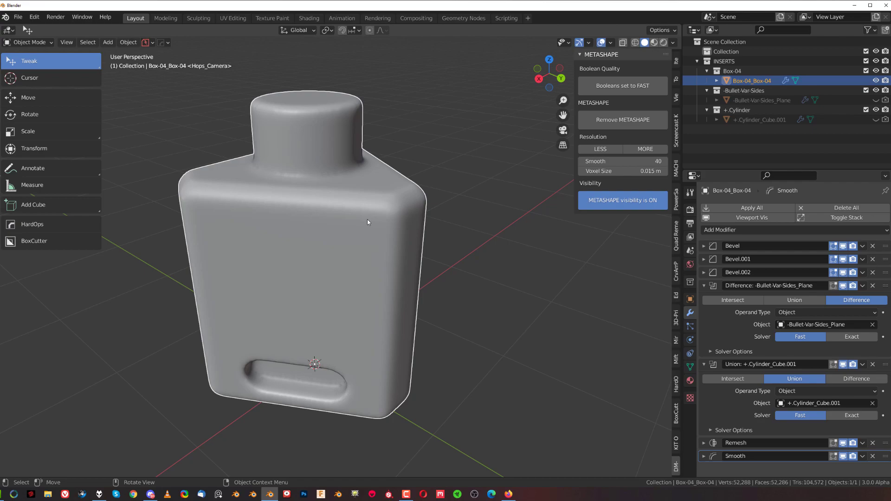
# Toggle the METASHAPE Boolean quality between EXACT and FAST, ending on FAST.
pyautogui.click(636, 82)
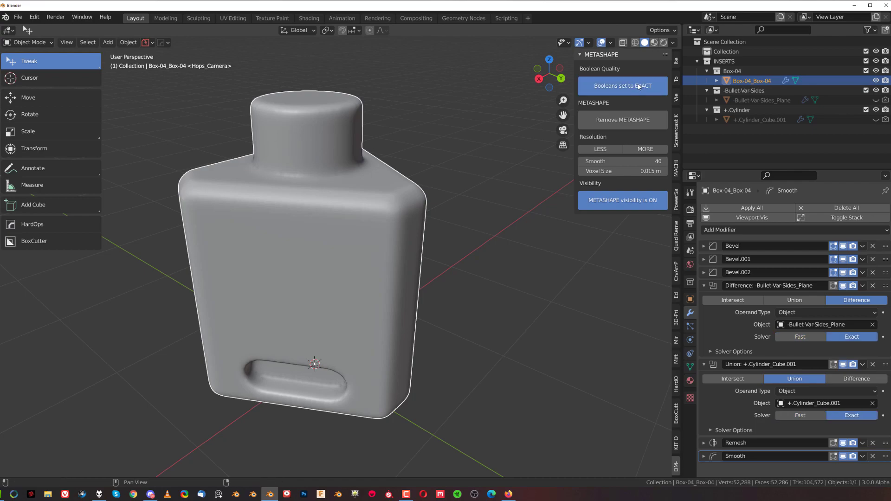
pyautogui.click(637, 84)
pyautogui.click(638, 84)
pyautogui.click(638, 86)
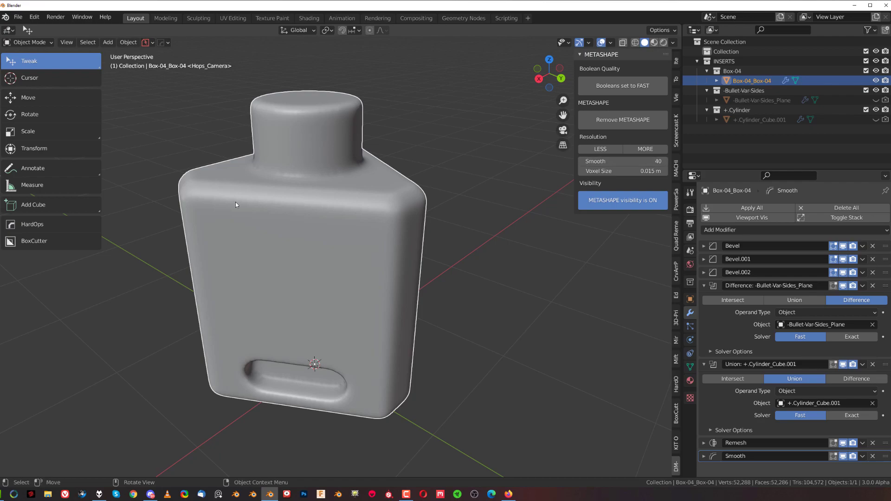
pyautogui.click(639, 92)
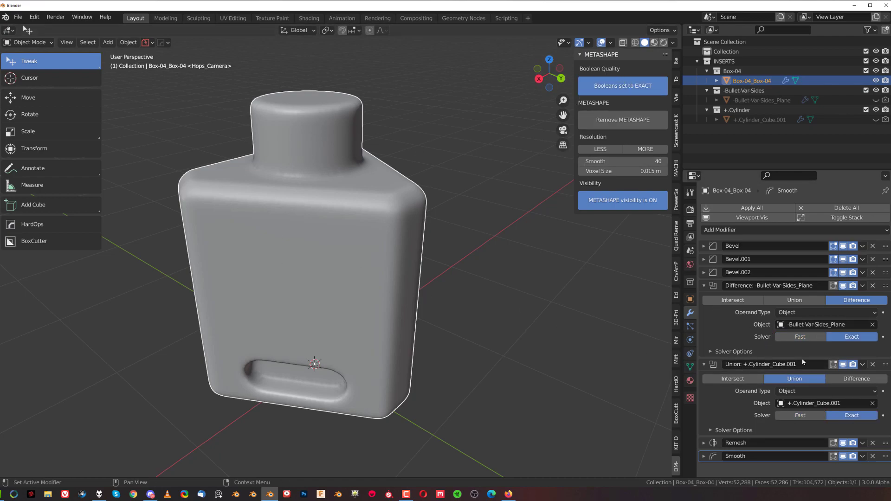
pyautogui.click(630, 84)
# Collapse the settings of the box's Difference and Union Boolean modifiers.
pyautogui.scroll(3, 299, 260)
pyautogui.moveTo(402, 199)
pyautogui.mouseDown(button='middle')
pyautogui.moveTo(389, 199)
pyautogui.moveTo(403, 213)
pyautogui.mouseUp(button='middle')
pyautogui.scroll(-5, 389, 199)
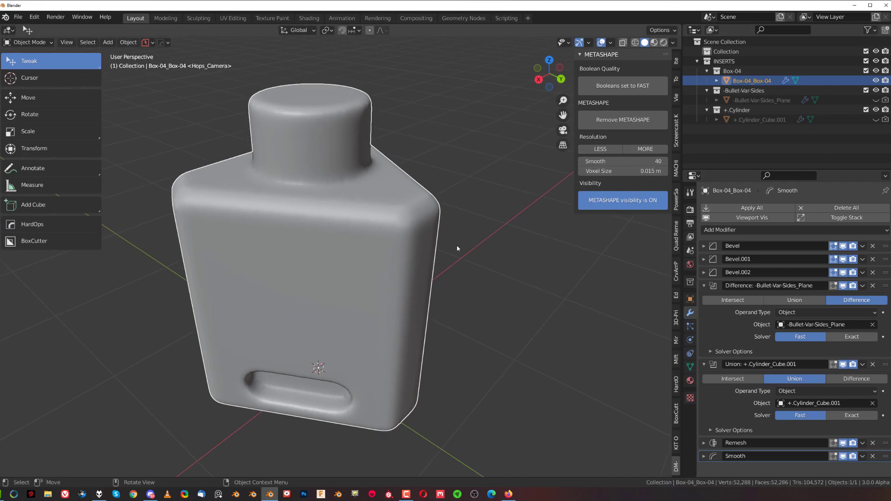
pyautogui.moveTo(457, 248); pyautogui.dragTo(471, 244, button='middle')
pyautogui.click(704, 286)
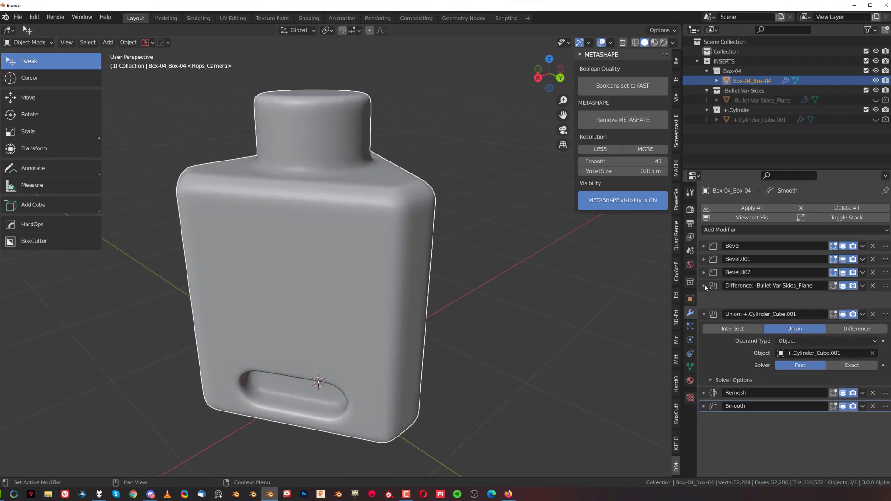
pyautogui.click(703, 301)
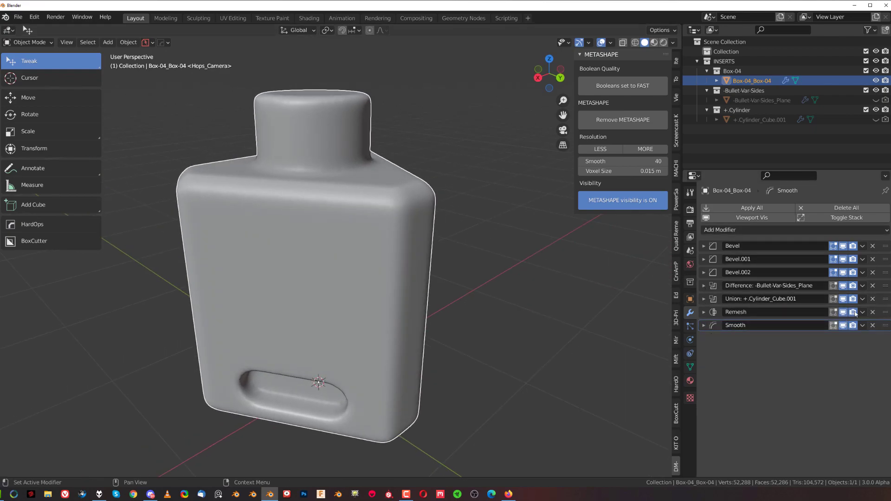
# Turn on the HardOps wireframe display for the box and examine the remeshed topology around the end of the recess.
pyautogui.moveTo(529, 302); pyautogui.dragTo(419, 236, button='middle')
pyautogui.scroll(3, 327, 364)
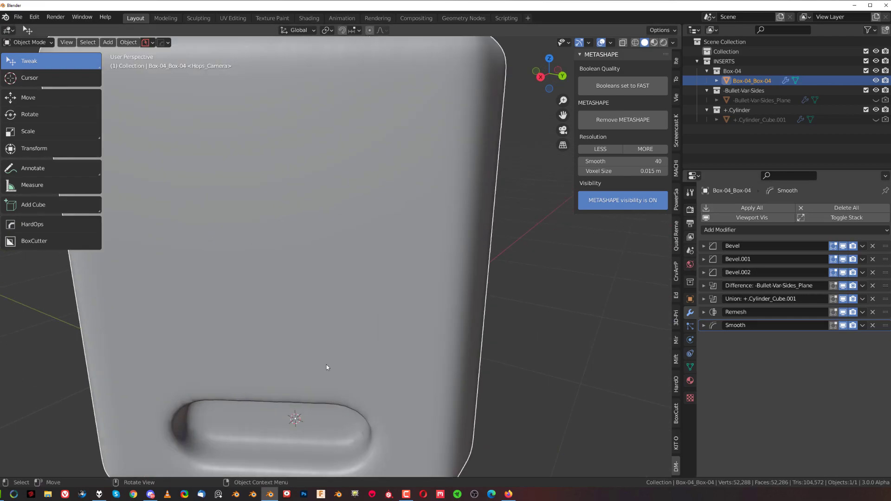
pyautogui.scroll(-1, 327, 368)
pyautogui.scroll(6, 368, 301)
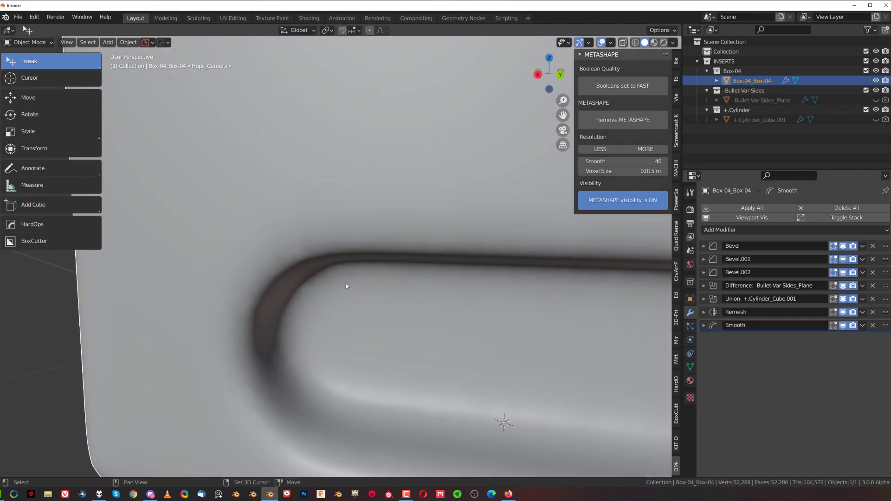
pyautogui.moveTo(346, 284); pyautogui.dragTo(310, 272, button='middle')
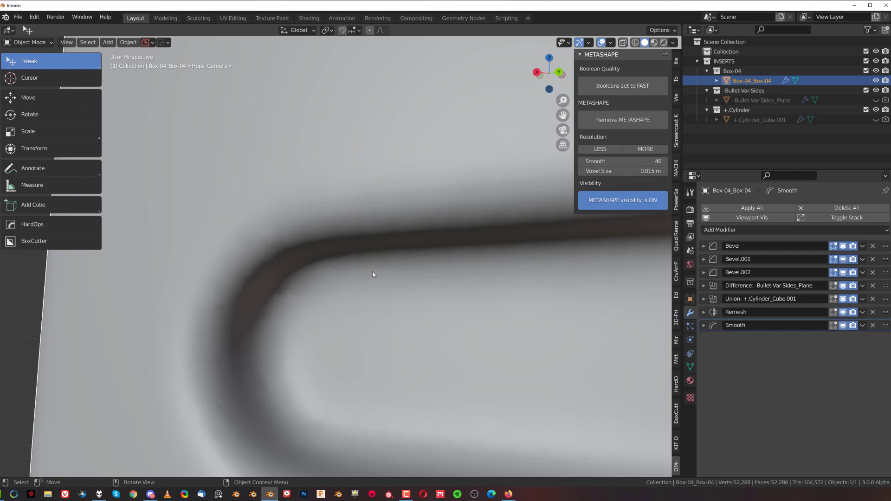
pyautogui.press('q')
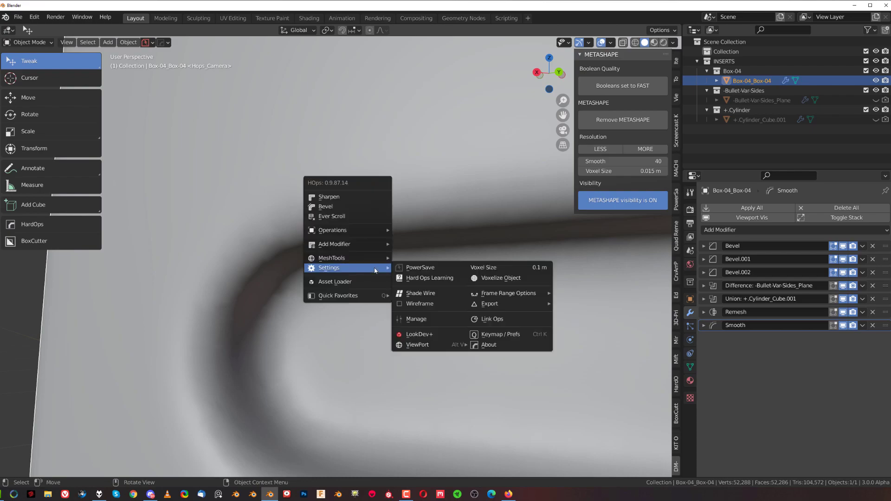
pyautogui.click(423, 304)
pyautogui.scroll(6, 324, 322)
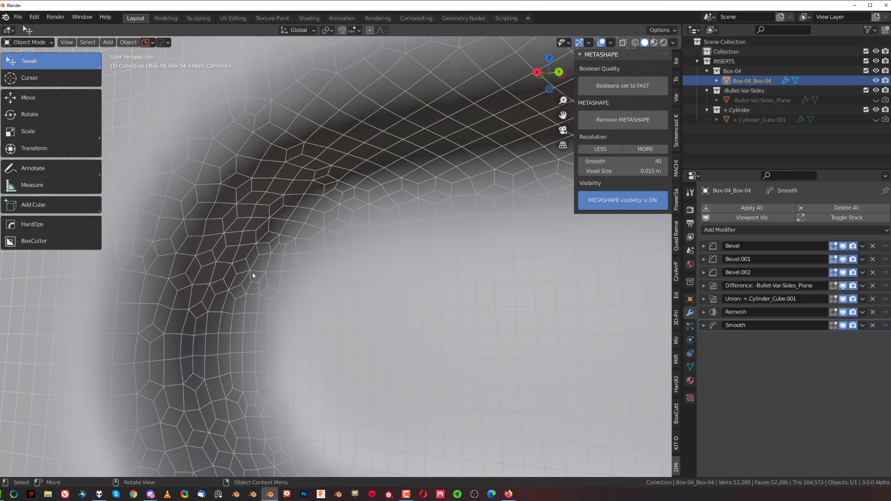
pyautogui.scroll(-4, 466, 223)
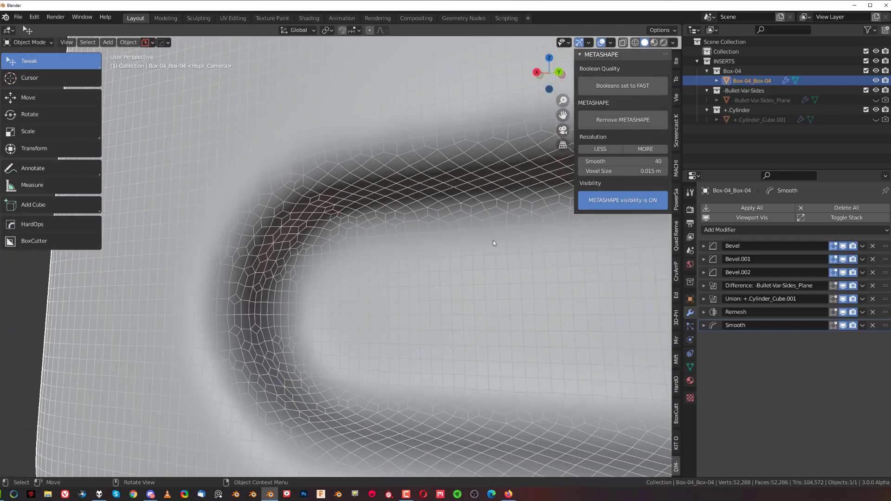
# Set the METASHAPE voxel size to 0.01 m and turn off the HardOps wireframe display on the box.
pyautogui.click(622, 171)
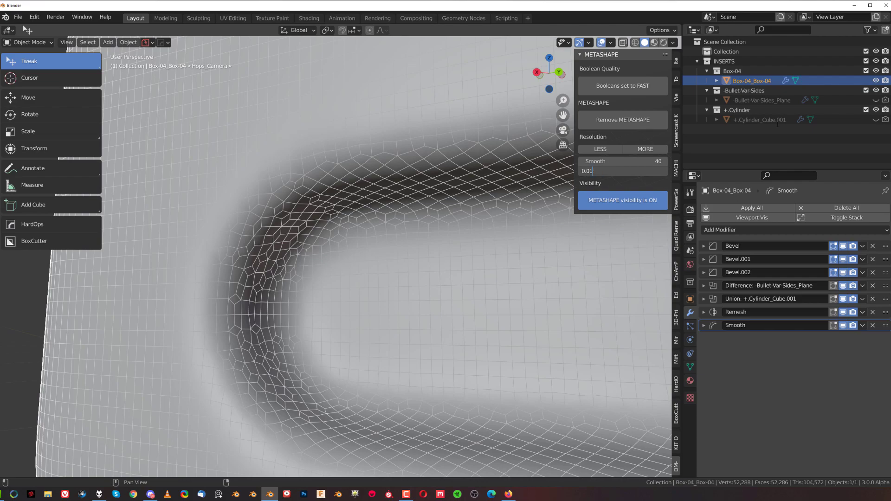
pyautogui.press('Return')
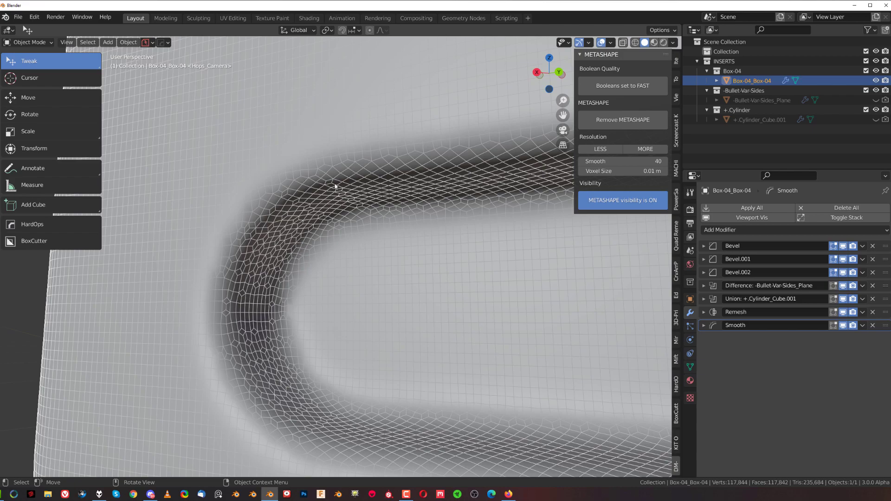
pyautogui.scroll(-5, 335, 185)
pyautogui.press('q')
pyautogui.moveTo(430, 226)
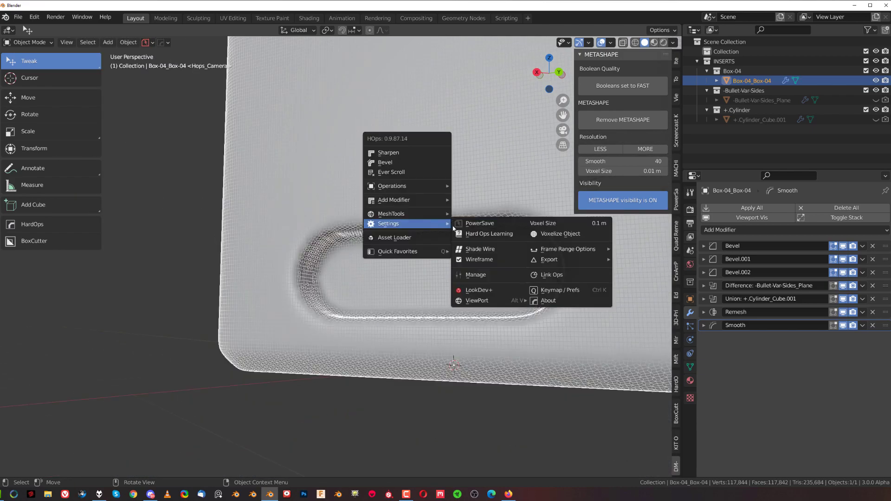
pyautogui.click(479, 259)
# Examine the smoothed surface around the recess, neck and edges of the bottle from several angles.
pyautogui.moveTo(420, 241); pyautogui.dragTo(465, 277, button='middle')
pyautogui.scroll(4, 446, 244)
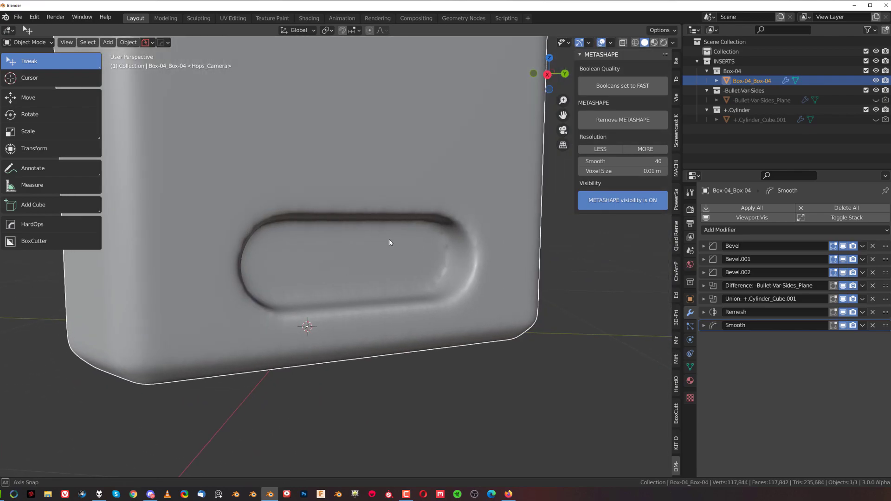
pyautogui.scroll(6, 388, 243)
pyautogui.scroll(-8, 412, 324)
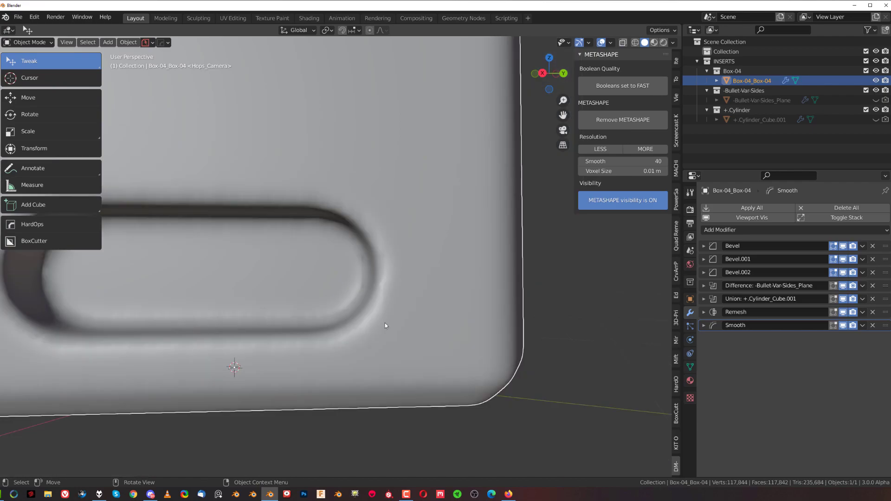
pyautogui.moveTo(297, 187); pyautogui.dragTo(399, 255, button='middle')
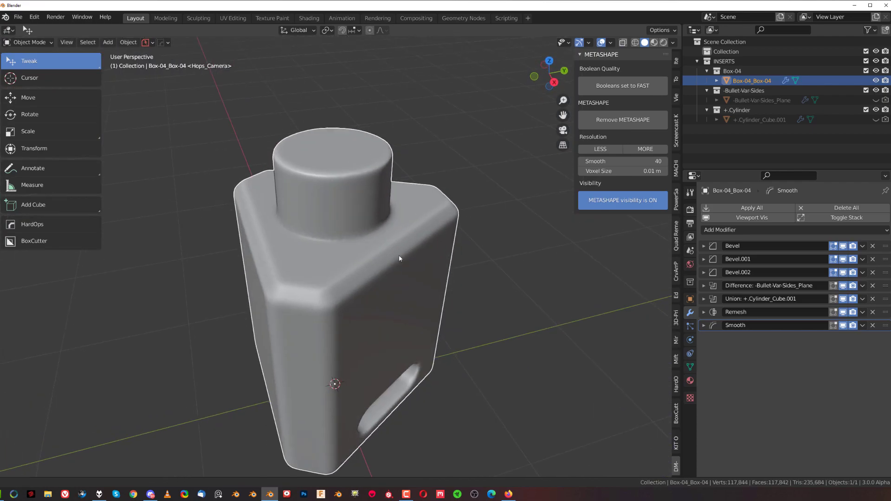
pyautogui.scroll(6, 399, 254)
pyautogui.moveTo(348, 276); pyautogui.dragTo(358, 166, button='middle')
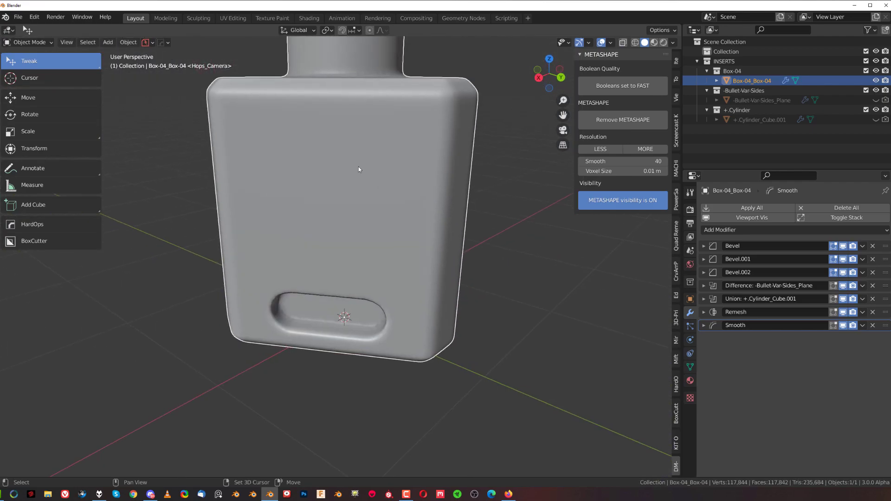
pyautogui.scroll(7, 322, 344)
pyautogui.moveTo(320, 244); pyautogui.dragTo(386, 296, button='middle')
pyautogui.scroll(-2, 385, 297)
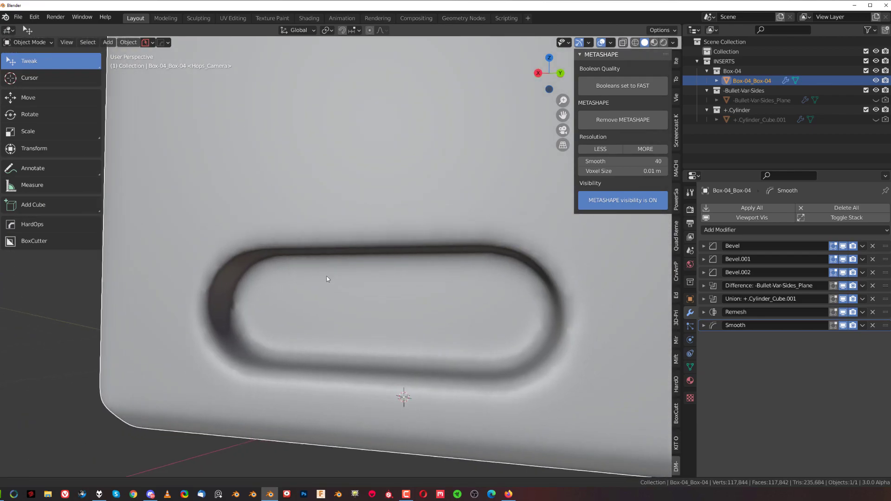
pyautogui.scroll(3, 371, 288)
pyautogui.moveTo(294, 265); pyautogui.dragTo(343, 246, button='middle')
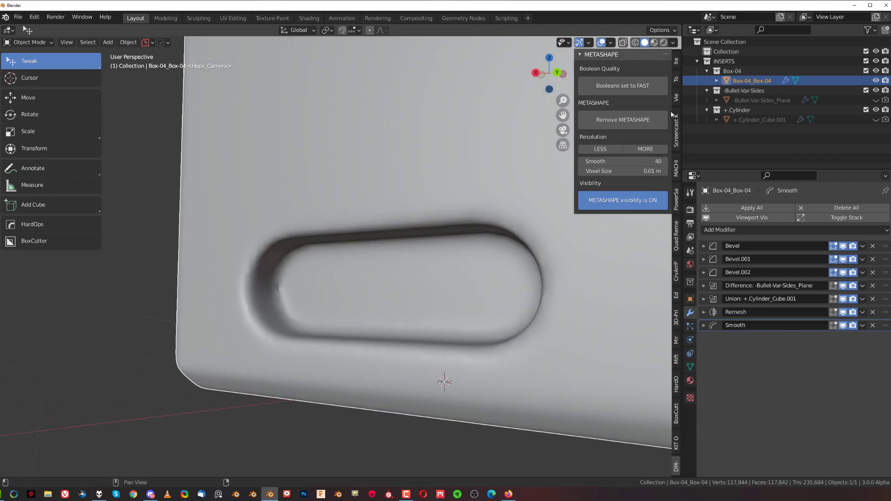
# Set the METASHAPE voxel size to 0.02 m for a softer blend on the bottle.
pyautogui.click(600, 171)
pyautogui.press('Return')
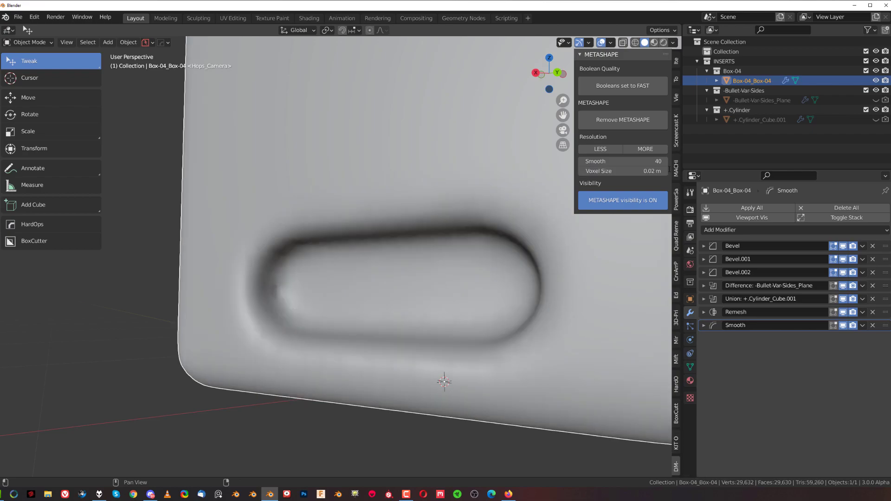
pyautogui.scroll(-3, 328, 254)
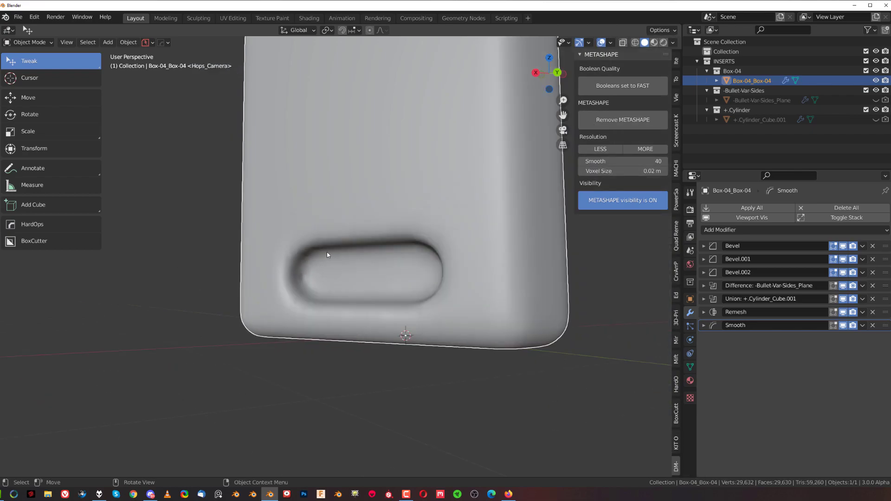
pyautogui.moveTo(326, 252); pyautogui.dragTo(325, 221, button='middle')
pyautogui.scroll(1, 325, 221)
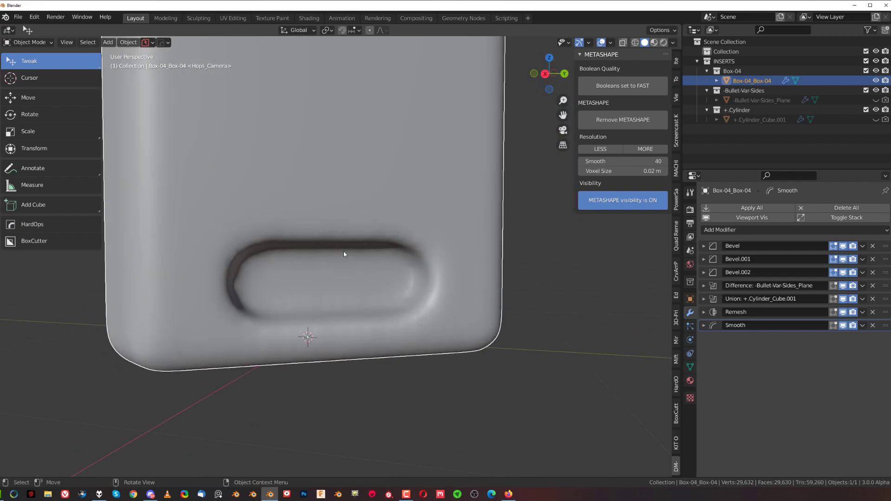
pyautogui.scroll(-5, 325, 269)
pyautogui.moveTo(322, 233); pyautogui.dragTo(318, 262, button='middle')
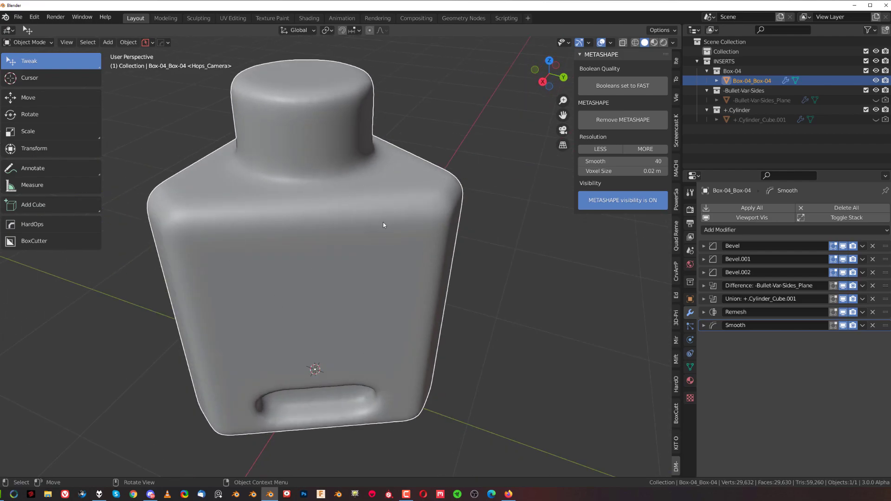
# Set the METASHAPE Smooth value to 10 for sharper transitions around the recess and neck.
pyautogui.moveTo(383, 225); pyautogui.dragTo(378, 142, button='middle')
pyautogui.click(631, 162)
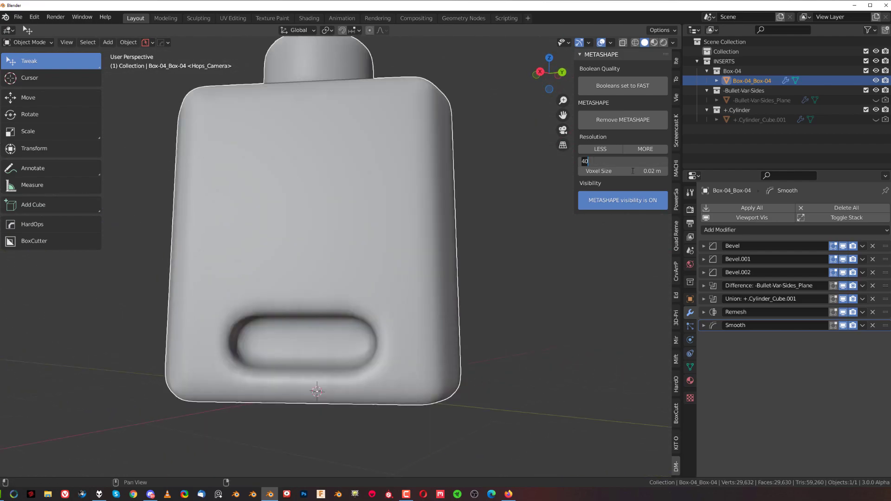
pyautogui.write('10')
pyautogui.press('Return')
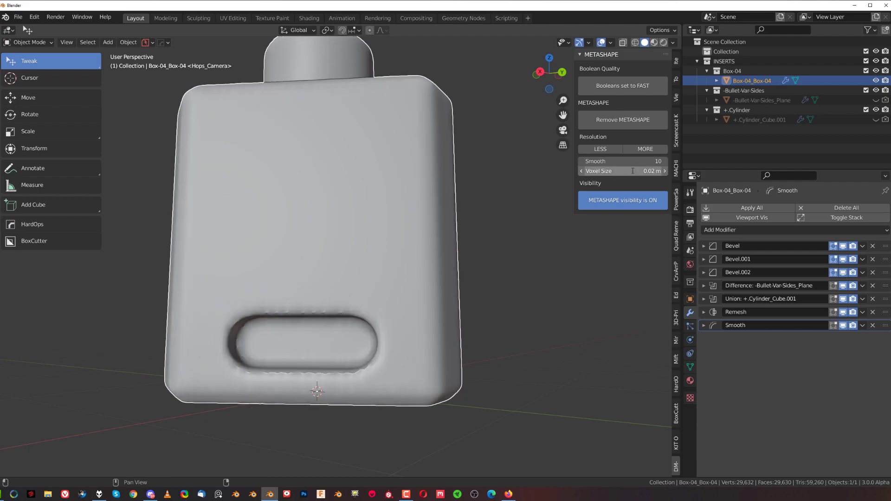
pyautogui.moveTo(418, 278)
pyautogui.mouseDown(button='middle')
pyautogui.moveTo(404, 281)
pyautogui.moveTo(424, 308)
pyautogui.moveTo(388, 211)
pyautogui.moveTo(407, 273)
pyautogui.mouseUp(button='middle')
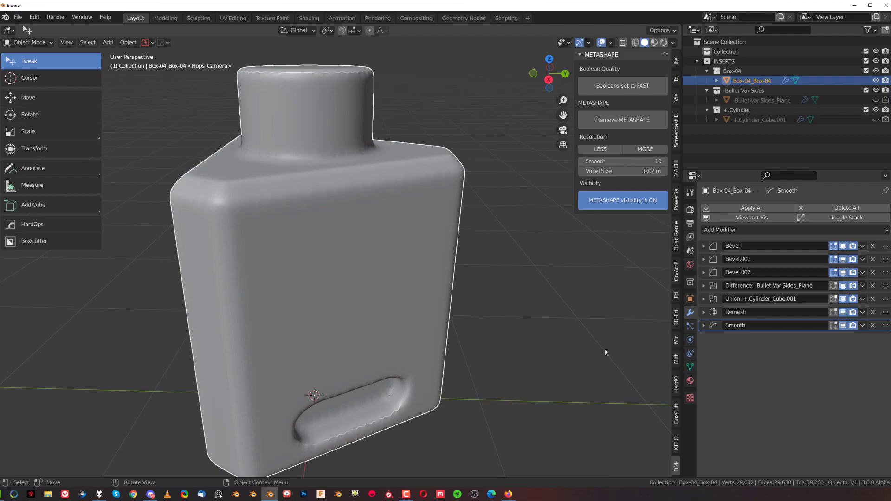
# Try applying all modifiers on the bottle box, then undo the application.
pyautogui.moveTo(605, 349); pyautogui.dragTo(420, 238, button='middle')
pyautogui.click(752, 208)
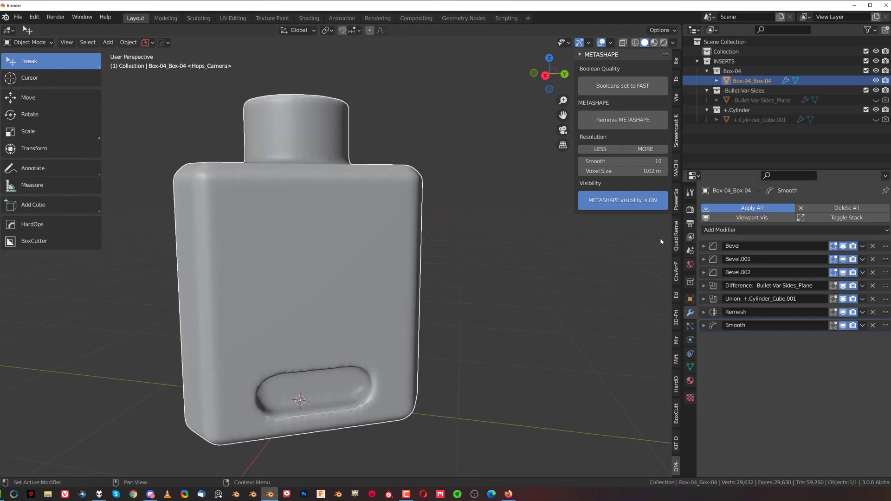
pyautogui.hotkey('ctrl', 'z')
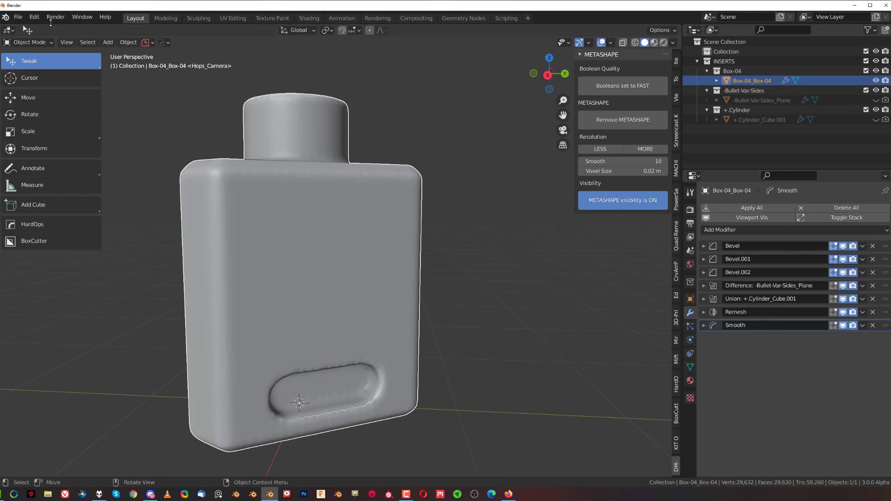
# Check the Interface: Modifier Tools add-on in the add-on preferences, and close the preferences.
pyautogui.click(34, 16)
pyautogui.click(58, 164)
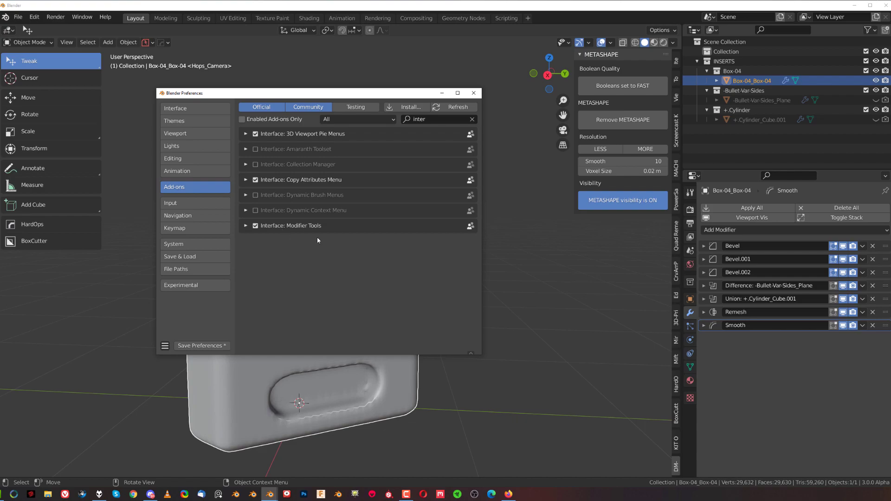
pyautogui.click(479, 94)
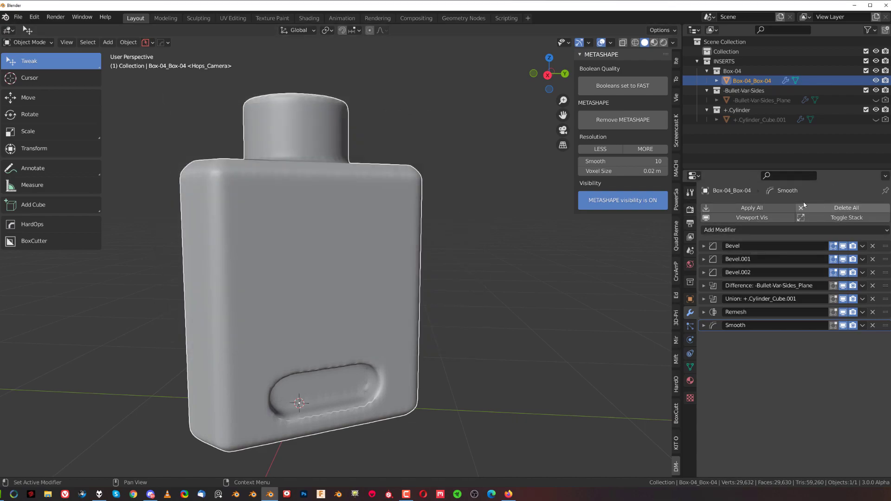
# Apply all modifiers on the box to bake the smoothed bottle into a plain mesh.
pyautogui.click(751, 208)
pyautogui.moveTo(352, 274); pyautogui.dragTo(371, 231, button='middle')
pyautogui.scroll(1, 338, 308)
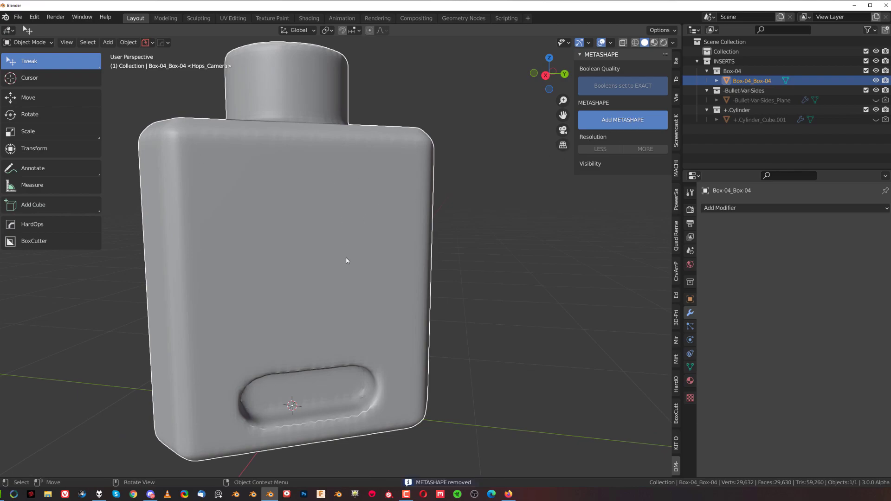
# Add METASHAPE again to the applied bottle, raise its resolution, and set the voxel size to 0.01 m.
pyautogui.click(605, 117)
pyautogui.click(651, 150)
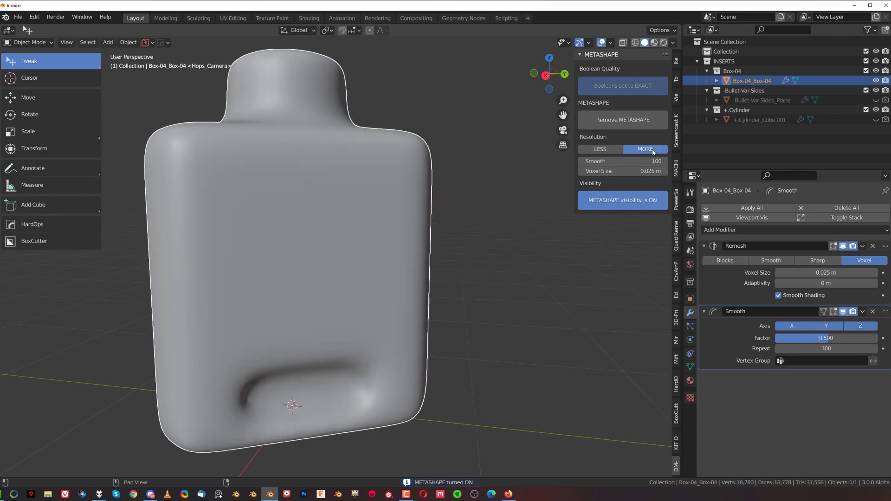
pyautogui.click(652, 150)
pyautogui.click(617, 173)
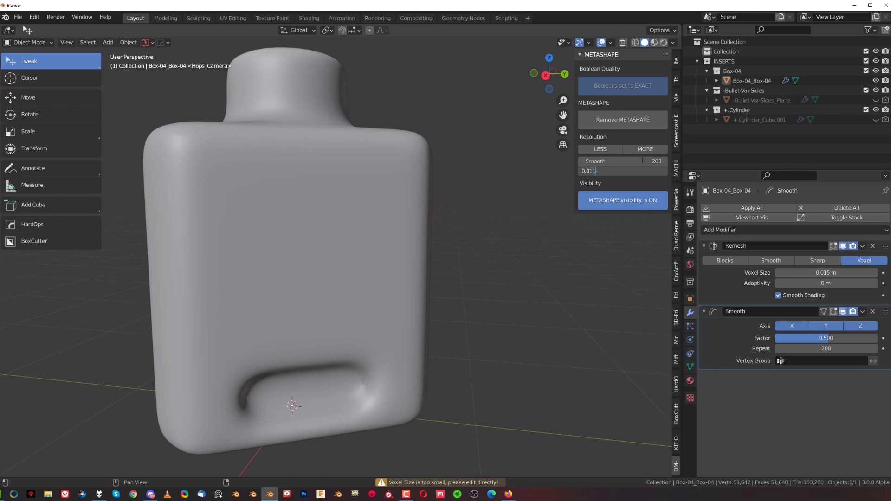
pyautogui.write('0.011')
pyautogui.press('BackSpace')
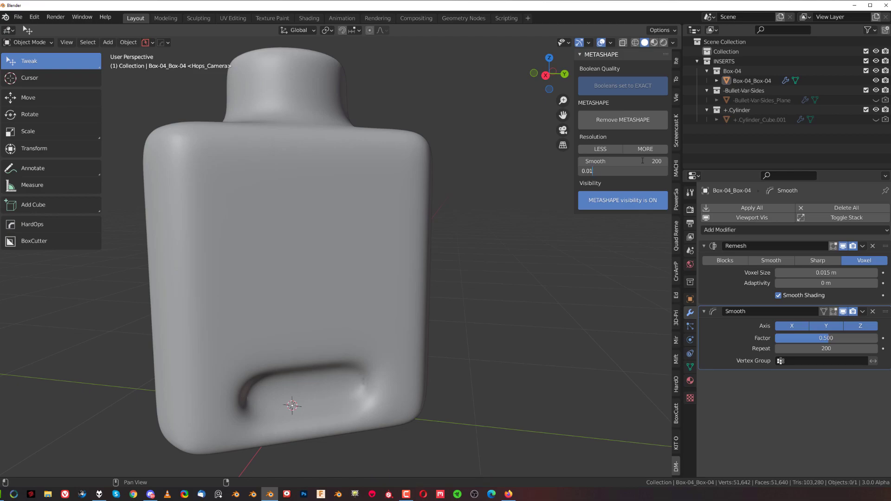
pyautogui.press('Return')
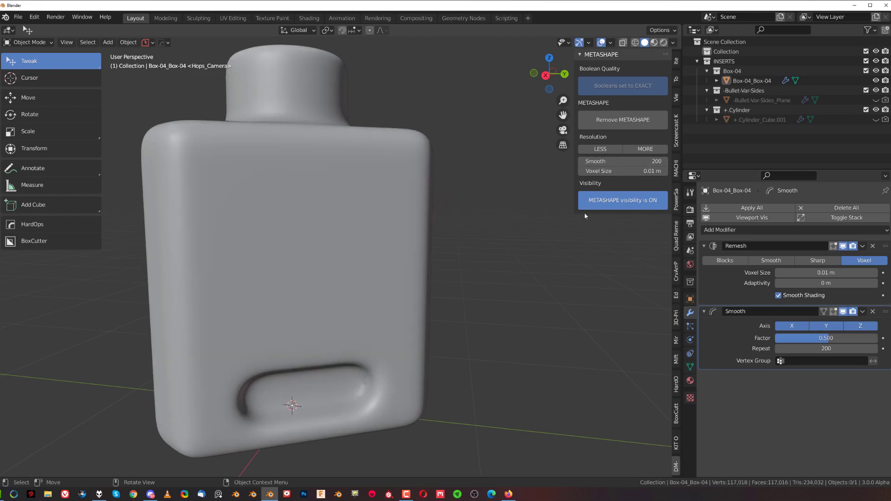
# Set the METASHAPE Smooth value to 50 on the applied bottle.
pyautogui.click(622, 170)
pyautogui.click(624, 162)
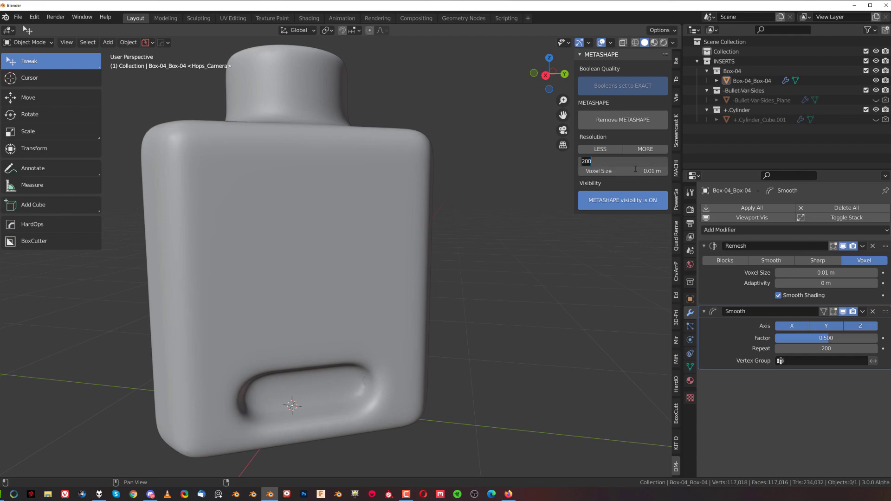
pyautogui.press('Return')
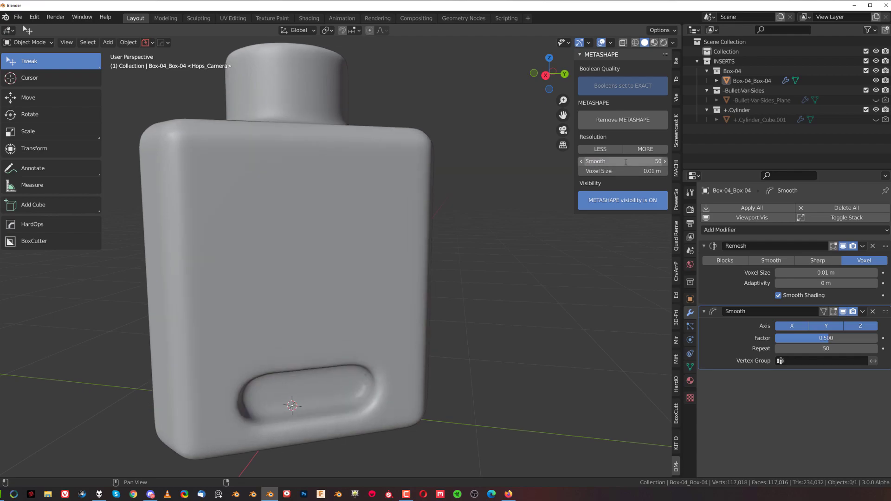
# Examine the reapplied METASHAPE blend around the bottle's neck, shoulders and recess from close up and several angles.
pyautogui.moveTo(366, 184); pyautogui.dragTo(388, 286, button='middle')
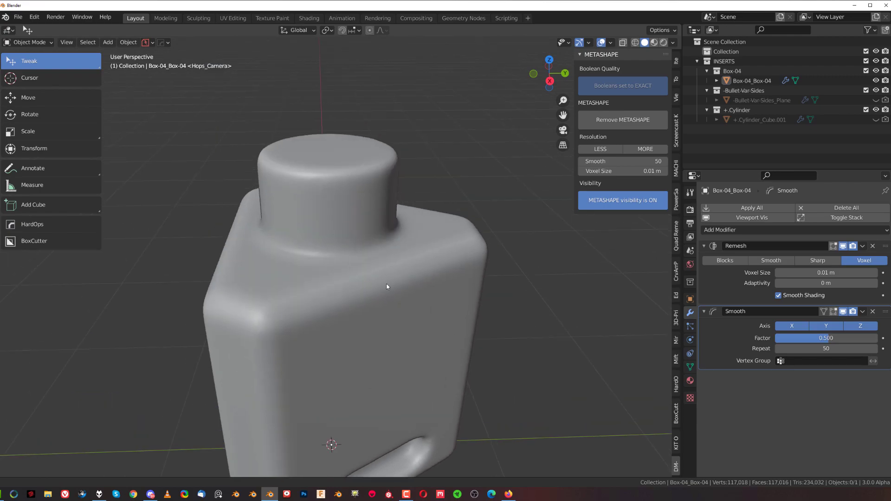
pyautogui.scroll(4, 365, 185)
pyautogui.moveTo(365, 184); pyautogui.dragTo(418, 181, button='middle')
pyautogui.keyDown('shift'); pyautogui.moveTo(308, 192); pyautogui.dragTo(379, 174, button='middle'); pyautogui.keyUp('shift')
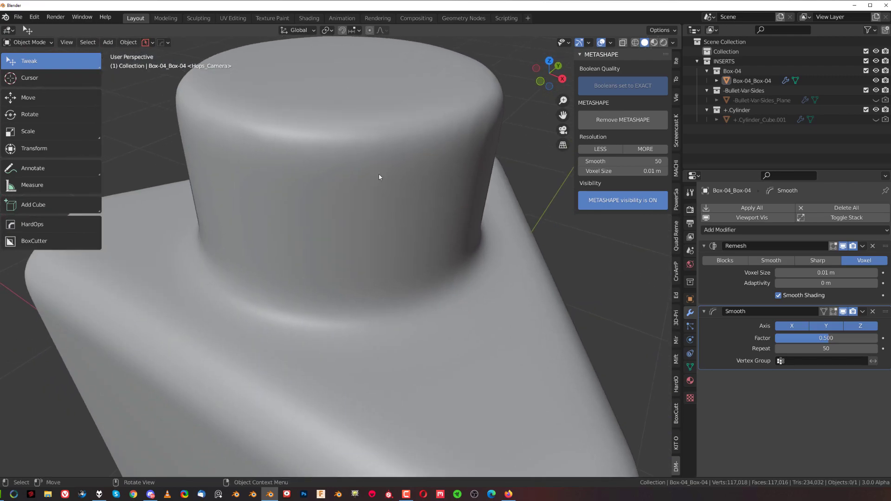
pyautogui.scroll(-5, 407, 139)
pyautogui.moveTo(415, 149); pyautogui.dragTo(434, 188, button='middle')
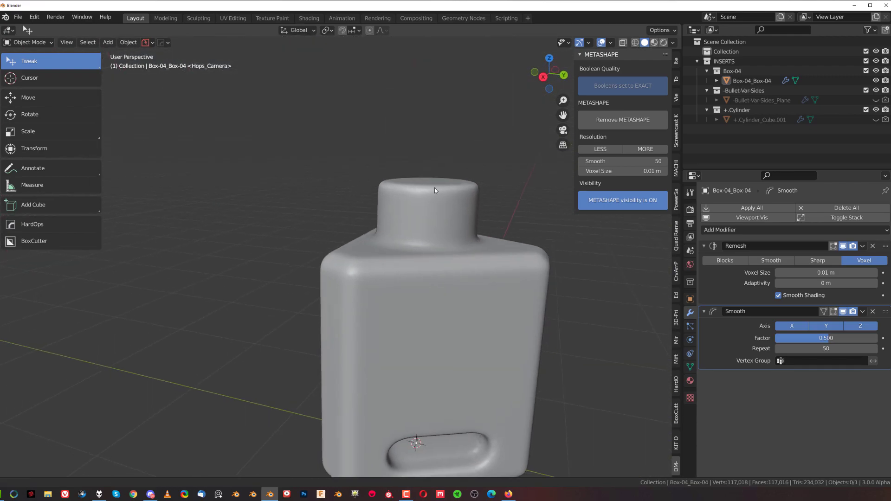
pyautogui.scroll(6, 336, 272)
pyautogui.scroll(2, 335, 272)
pyautogui.moveTo(335, 271); pyautogui.dragTo(331, 181, button='middle')
pyautogui.scroll(3, 204, 221)
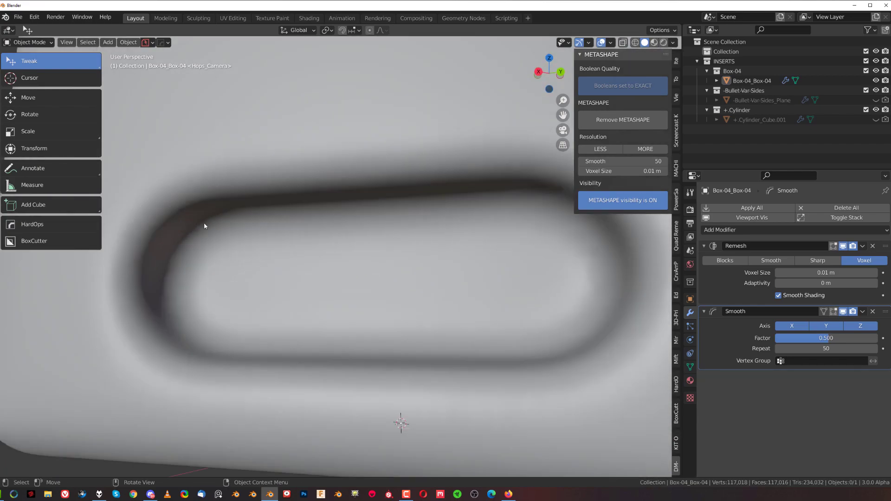
pyautogui.keyDown('shift'); pyautogui.moveTo(204, 222); pyautogui.dragTo(319, 194, button='middle'); pyautogui.keyUp('shift')
pyautogui.scroll(-4, 313, 206)
pyautogui.scroll(4, 379, 243)
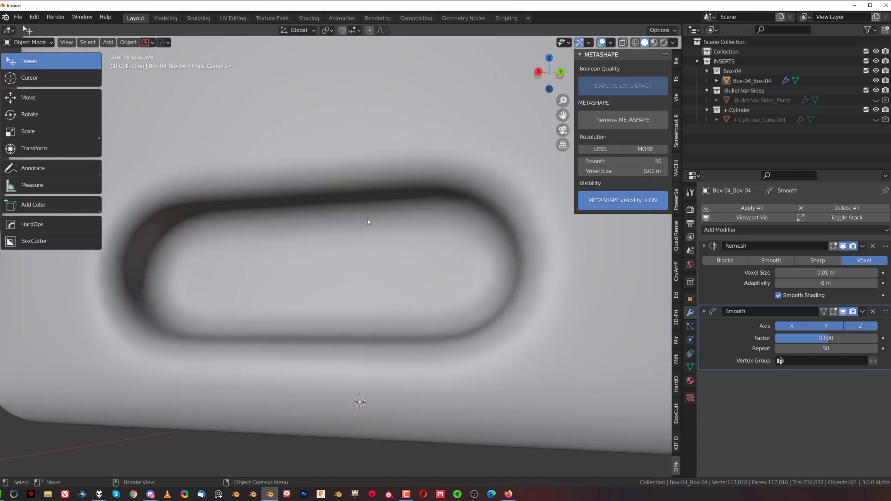
pyautogui.moveTo(367, 218); pyautogui.dragTo(453, 229, button='middle')
pyautogui.scroll(-8, 448, 232)
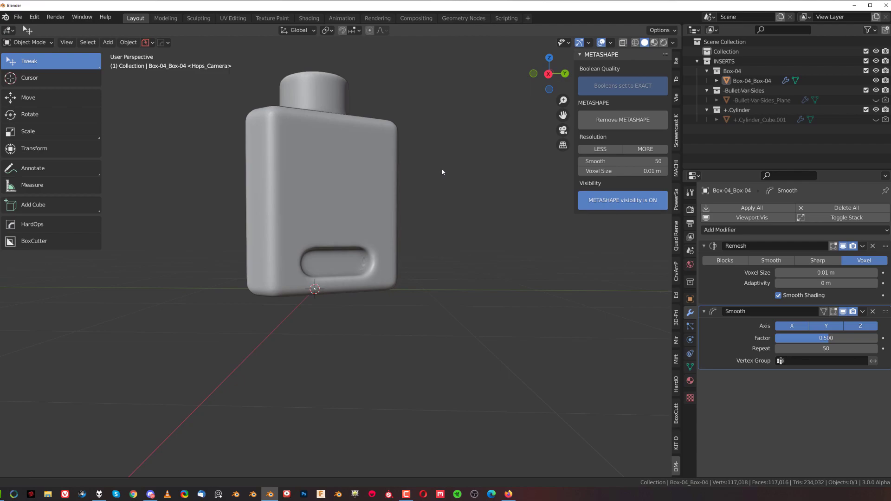
pyautogui.moveTo(441, 173); pyautogui.dragTo(424, 230, button='middle')
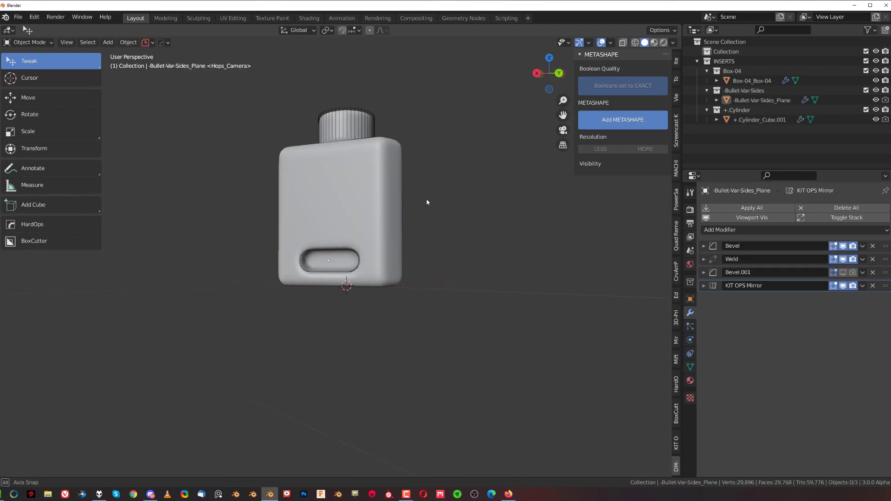
# Select the neck cylinder and switch the viewport visibility of all its modifiers off and on again.
pyautogui.moveTo(427, 200); pyautogui.dragTo(410, 237, button='middle')
pyautogui.scroll(5, 410, 239)
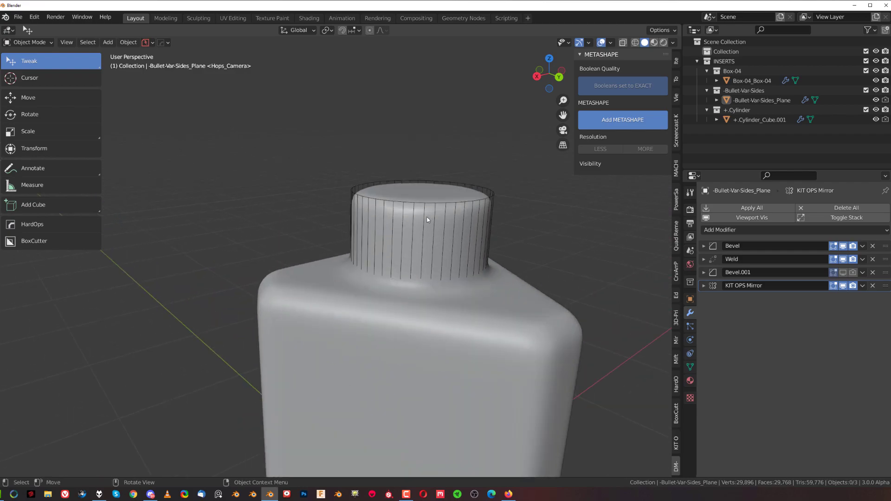
pyautogui.click(422, 203)
pyautogui.moveTo(425, 202); pyautogui.dragTo(494, 230, button='middle')
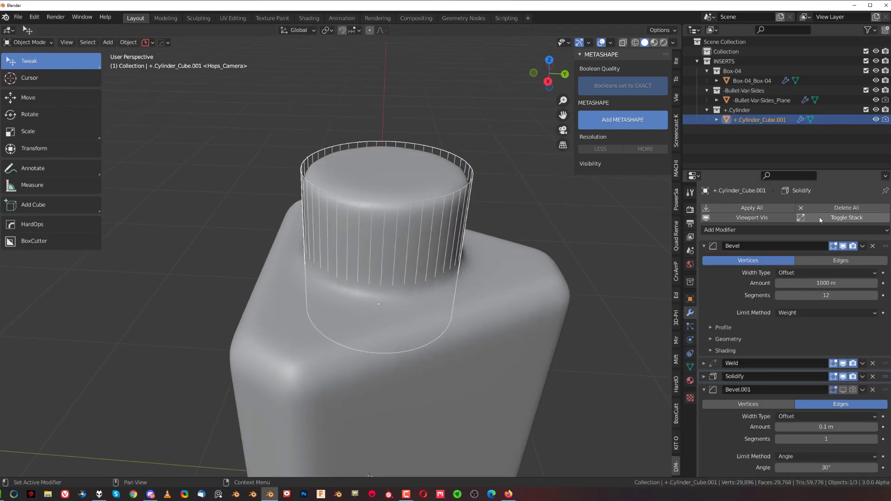
pyautogui.click(760, 218)
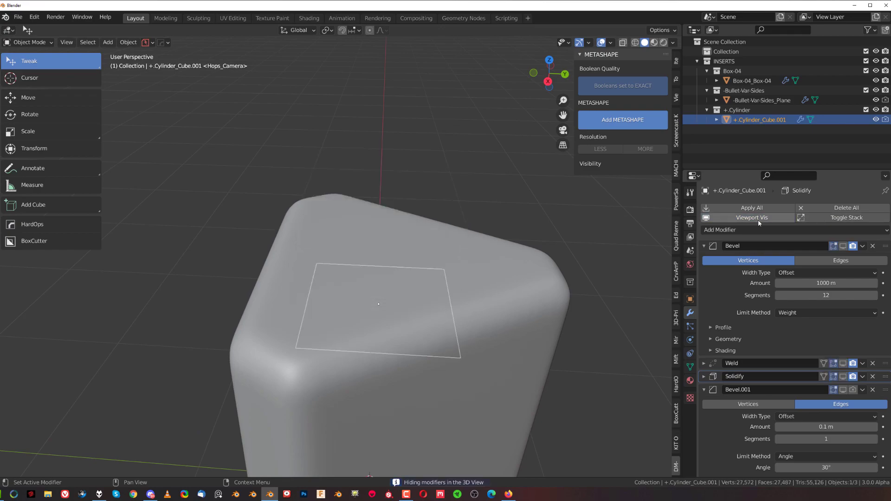
pyautogui.click(753, 219)
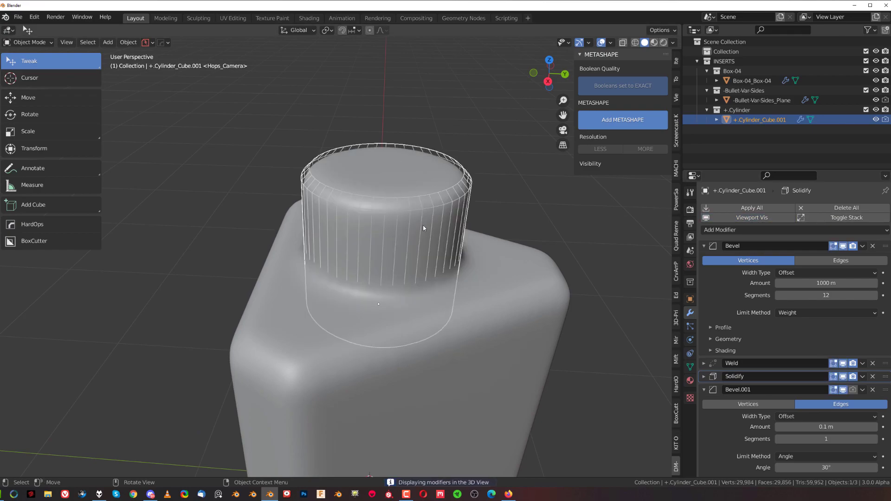
# Set the segments of the neck cylinder's first Bevel modifier to 24.
pyautogui.moveTo(422, 226); pyautogui.dragTo(386, 197, button='middle')
pyautogui.scroll(6, 416, 214)
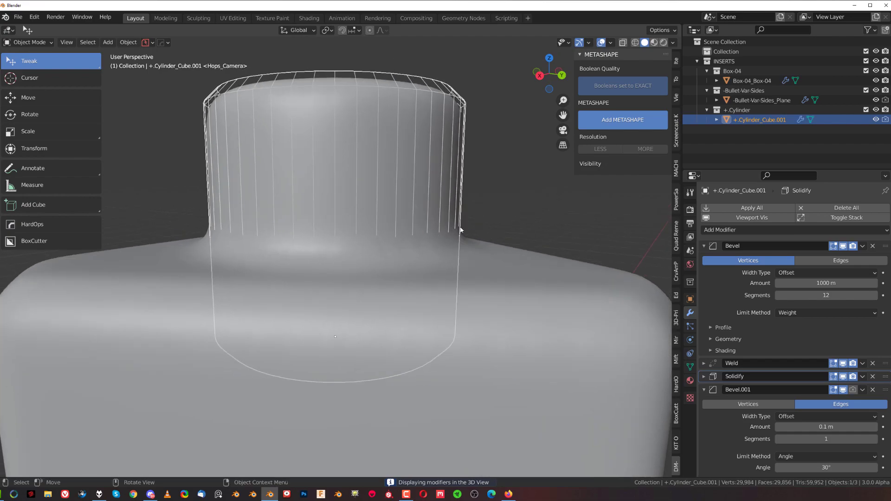
pyautogui.scroll(-2, 460, 229)
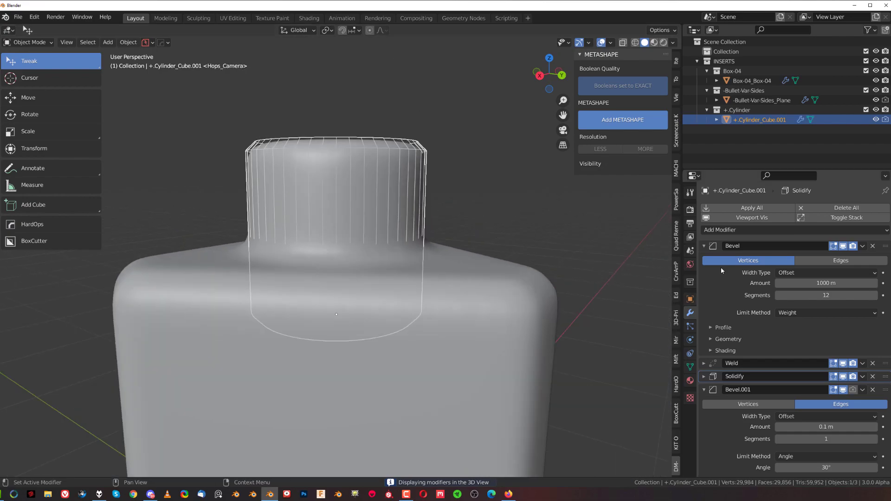
pyautogui.click(821, 295)
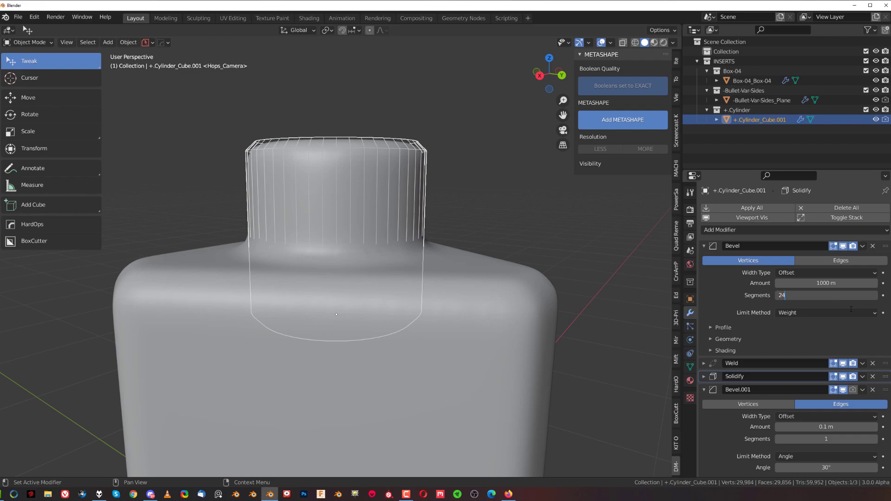
pyautogui.press('Return')
pyautogui.scroll(-1, 330, 188)
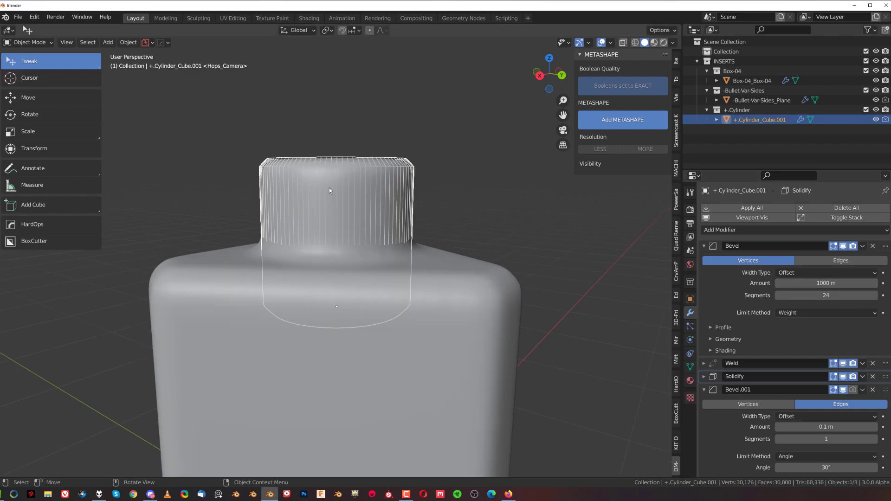
# Select the bullet-shaped recess cutter and set the segments of its first Bevel modifier to 30.
pyautogui.scroll(-5, 330, 188)
pyautogui.scroll(6, 327, 339)
pyautogui.moveTo(261, 224); pyautogui.dragTo(252, 254, button='middle')
pyautogui.scroll(3, 253, 254)
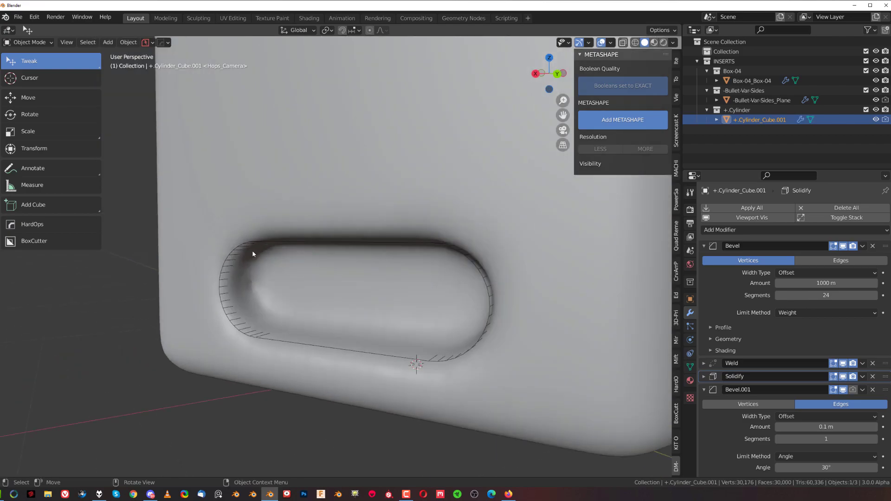
pyautogui.click(239, 246)
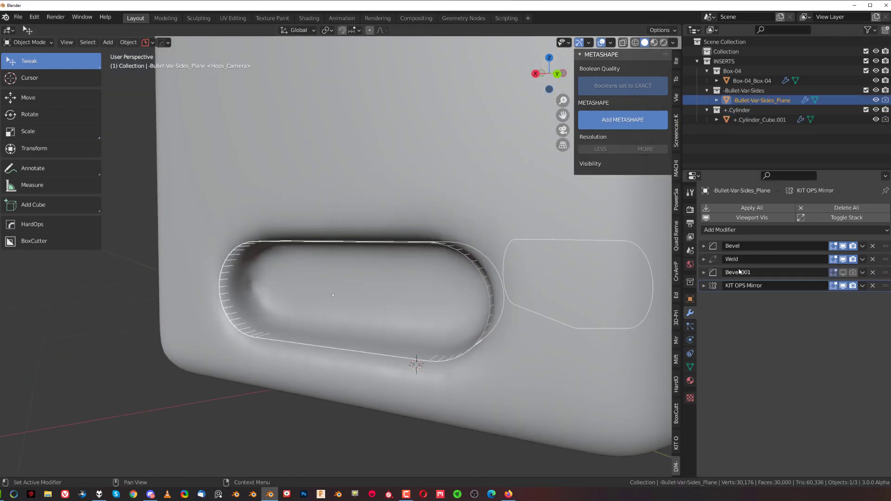
pyautogui.click(710, 245)
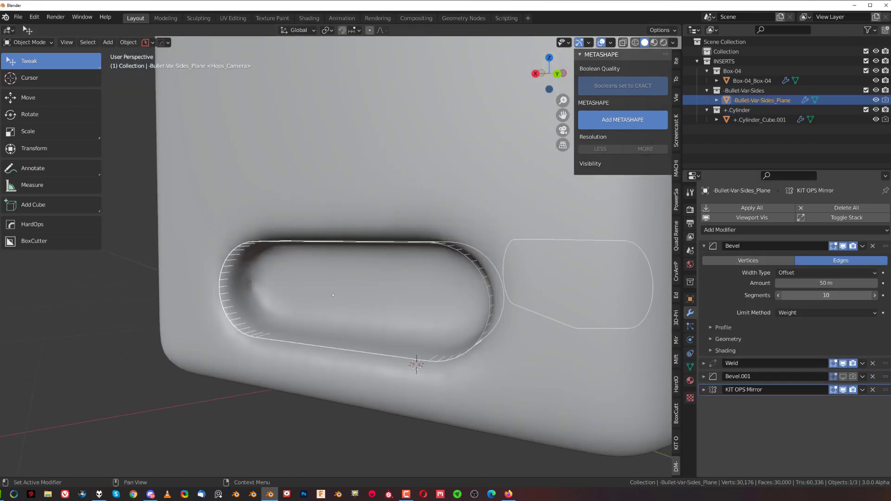
pyautogui.doubleClick(782, 295)
pyautogui.press('Return')
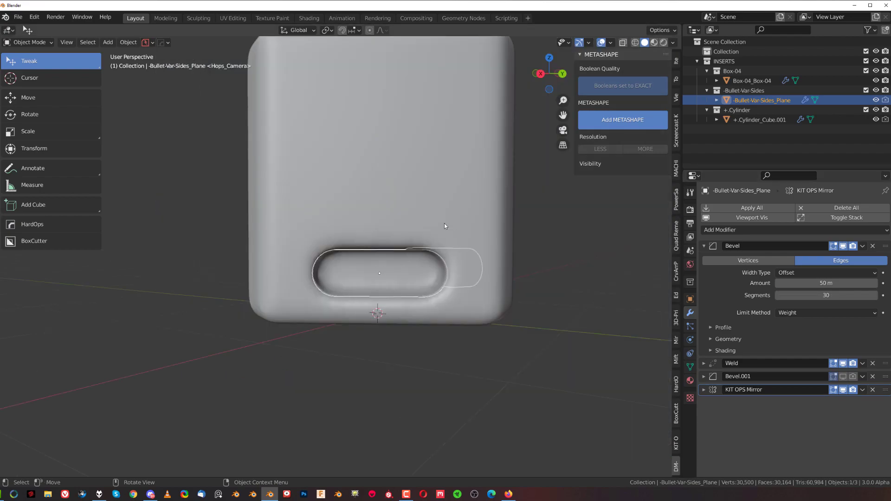
# Hide the recess cutter and the neck cylinder so only the blended bottle is displayed.
pyautogui.press('h')
pyautogui.keyDown('shift'); pyautogui.moveTo(428, 204); pyautogui.dragTo(399, 357, button='middle'); pyautogui.keyUp('shift')
pyautogui.click(382, 166)
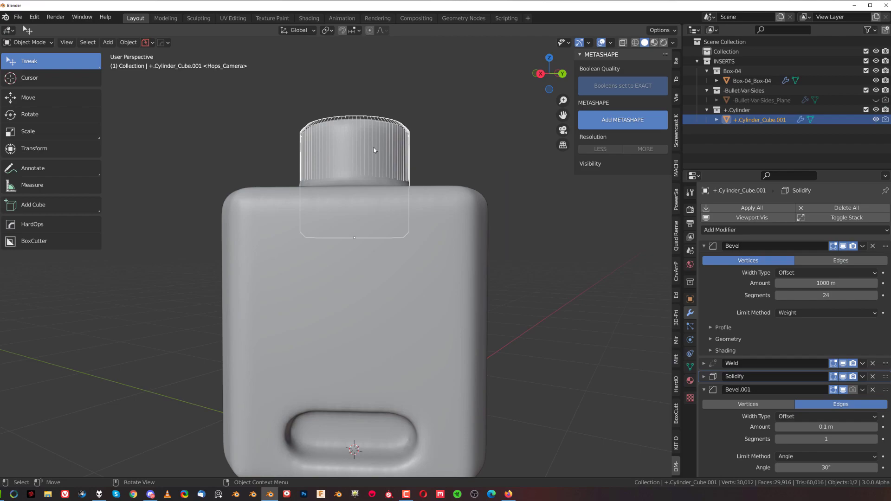
pyautogui.scroll(3, 374, 148)
pyautogui.moveTo(369, 139); pyautogui.dragTo(449, 261, button='middle')
pyautogui.scroll(2, 449, 261)
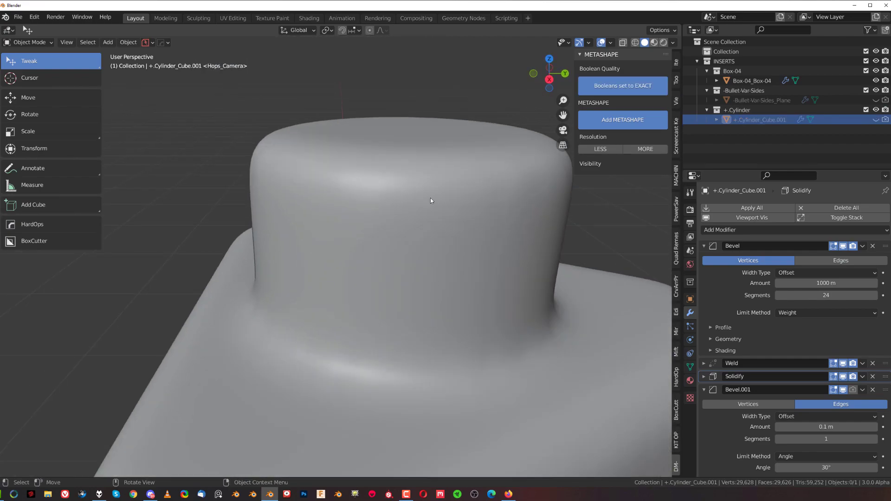
# Inspect the smoothness of the bottle's neck, shoulders and overall shape from several angles.
pyautogui.scroll(-2, 366, 187)
pyautogui.moveTo(366, 187); pyautogui.dragTo(186, 158, button='middle')
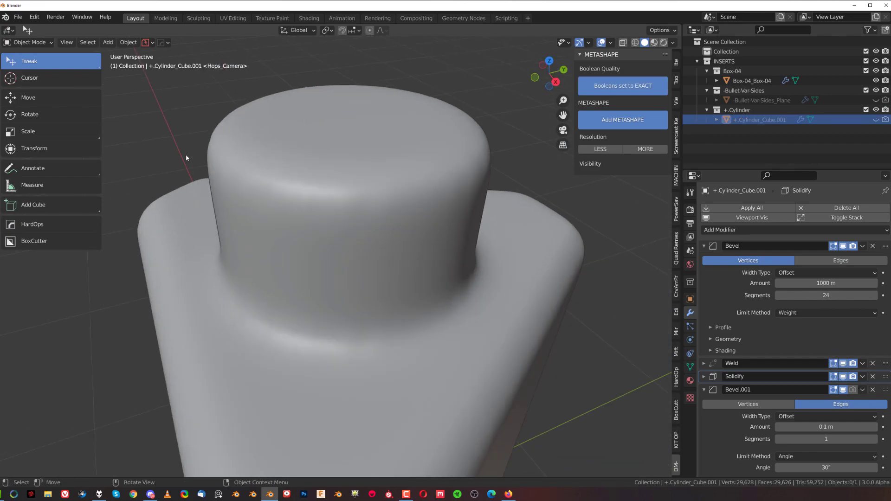
pyautogui.scroll(-3, 470, 163)
pyautogui.moveTo(444, 210); pyautogui.dragTo(374, 188, button='middle')
pyautogui.scroll(3, 375, 189)
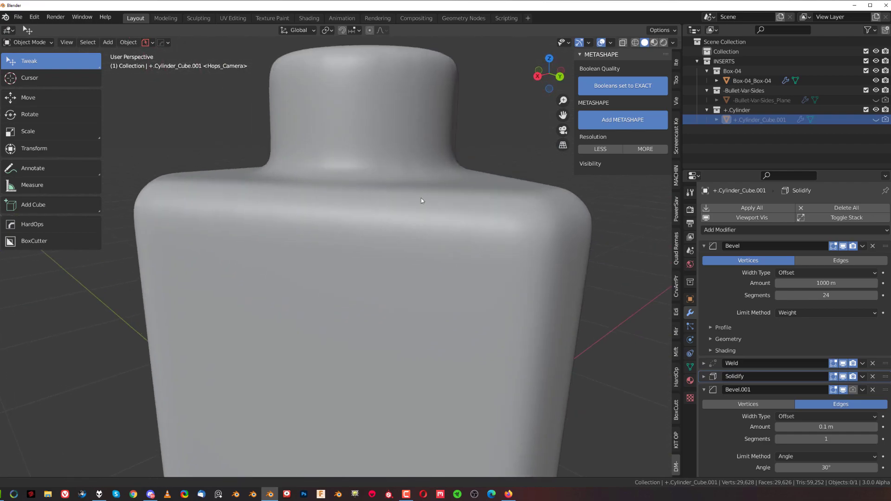
pyautogui.keyDown('shift'); pyautogui.moveTo(458, 103); pyautogui.dragTo(447, 209, button='middle'); pyautogui.keyUp('shift')
pyautogui.scroll(-5, 401, 204)
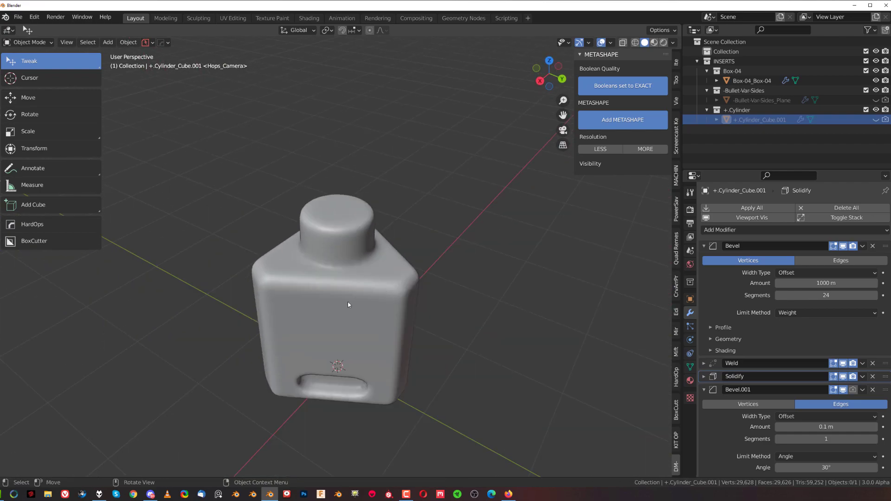
# Select the bottle body and examine the softened edges of the slot recess from several angles and distances.
pyautogui.click(348, 305)
pyautogui.moveTo(348, 304); pyautogui.dragTo(427, 214, button='middle')
pyautogui.scroll(5, 428, 214)
pyautogui.moveTo(374, 232)
pyautogui.mouseDown(button='middle')
pyautogui.moveTo(417, 245)
pyautogui.moveTo(360, 240)
pyautogui.mouseUp(button='middle')
pyautogui.scroll(-6, 360, 240)
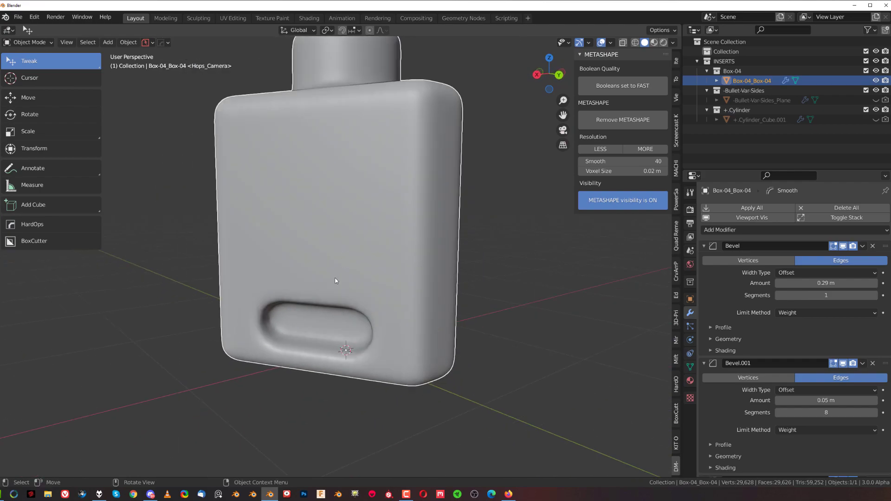
pyautogui.scroll(3, 318, 292)
pyautogui.moveTo(327, 302); pyautogui.dragTo(327, 208, button='middle')
pyautogui.scroll(-4, 300, 279)
pyautogui.scroll(3, 322, 292)
pyautogui.scroll(-3, 343, 208)
pyautogui.scroll(2, 344, 208)
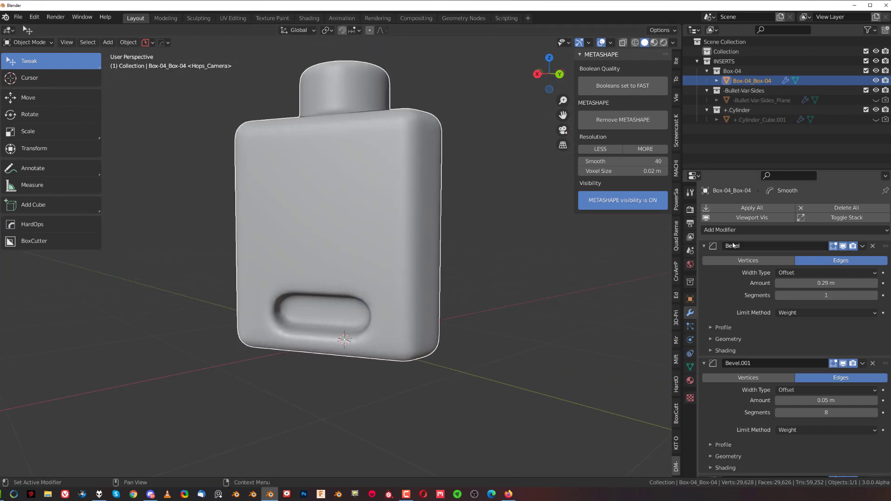
# Collapse the body's modifiers and move the recess cutter's Difference Boolean below Smooth, at the end of the modifier stack.
pyautogui.click(703, 246)
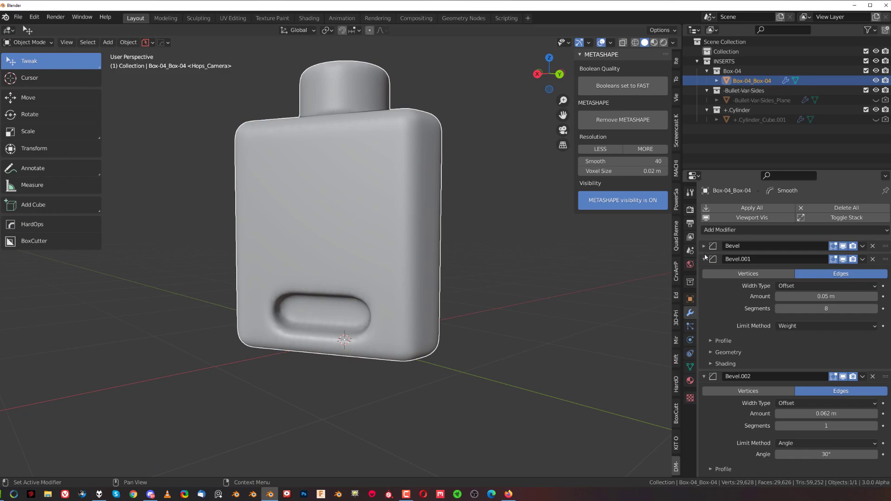
pyautogui.click(704, 259)
pyautogui.click(703, 272)
pyautogui.click(704, 286)
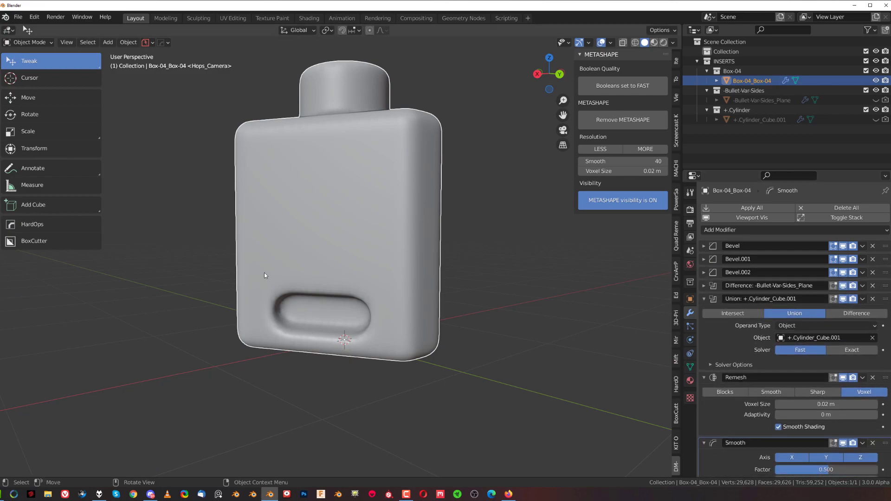
pyautogui.click(703, 299)
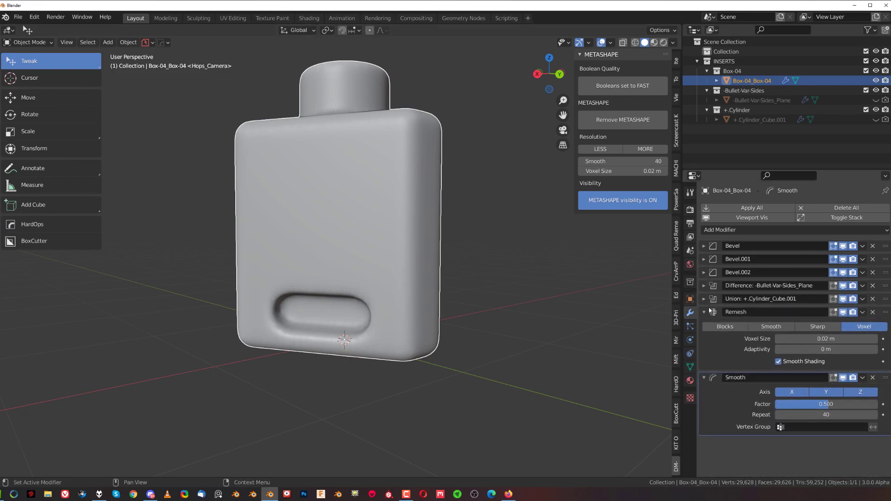
pyautogui.click(704, 311)
pyautogui.moveTo(885, 298); pyautogui.dragTo(890, 289)
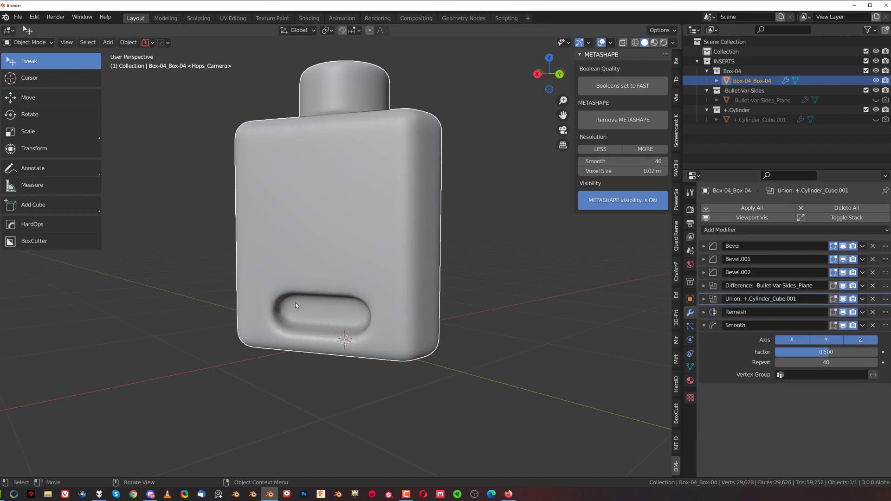
pyautogui.moveTo(886, 285); pyautogui.dragTo(883, 383)
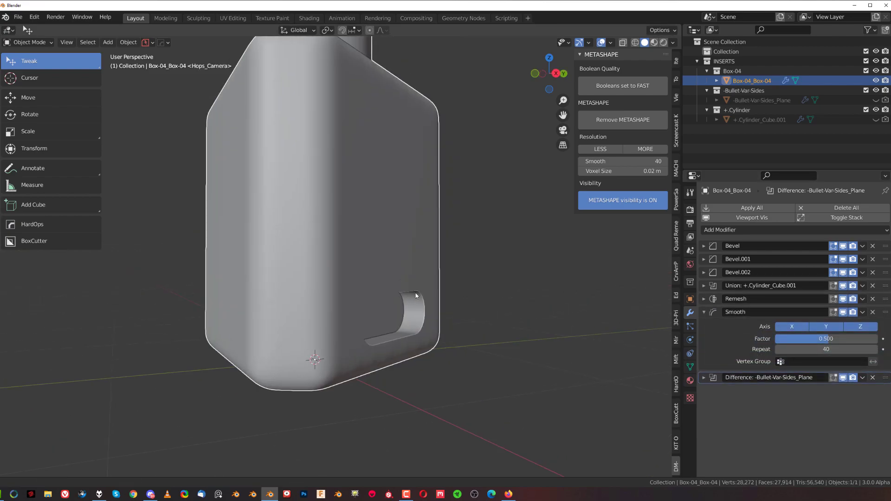
# Add a HardOps Bevel to the bottle body with 3 segments and a 30° angle limit, and set its width to 0.
pyautogui.keyDown('shift'); pyautogui.moveTo(416, 296); pyautogui.dragTo(380, 366, button='middle'); pyautogui.keyUp('shift')
pyautogui.moveTo(427, 275); pyautogui.dragTo(408, 274, button='middle')
pyautogui.keyDown('shift'); pyautogui.moveTo(407, 283); pyautogui.dragTo(425, 262, button='middle'); pyautogui.keyUp('shift')
pyautogui.keyDown('shift'); pyautogui.moveTo(382, 309); pyautogui.dragTo(396, 288, button='middle'); pyautogui.keyUp('shift')
pyautogui.scroll(-1, 368, 258)
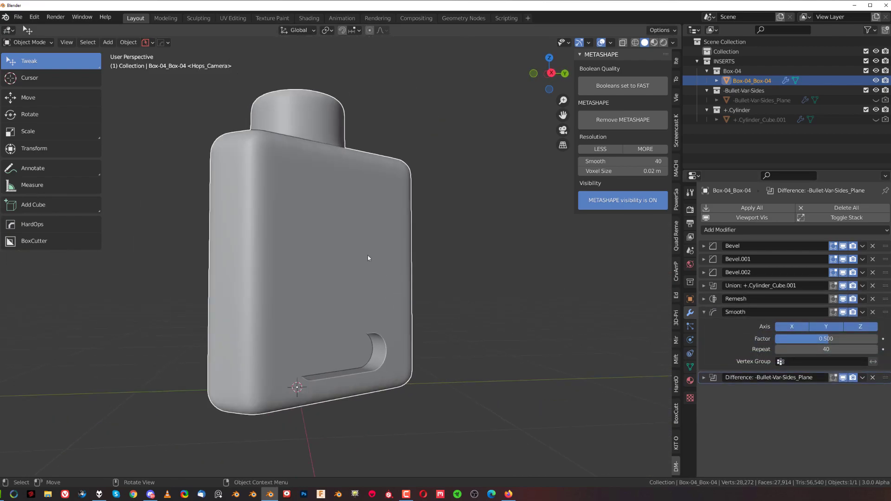
pyautogui.press('q')
pyautogui.click(384, 237)
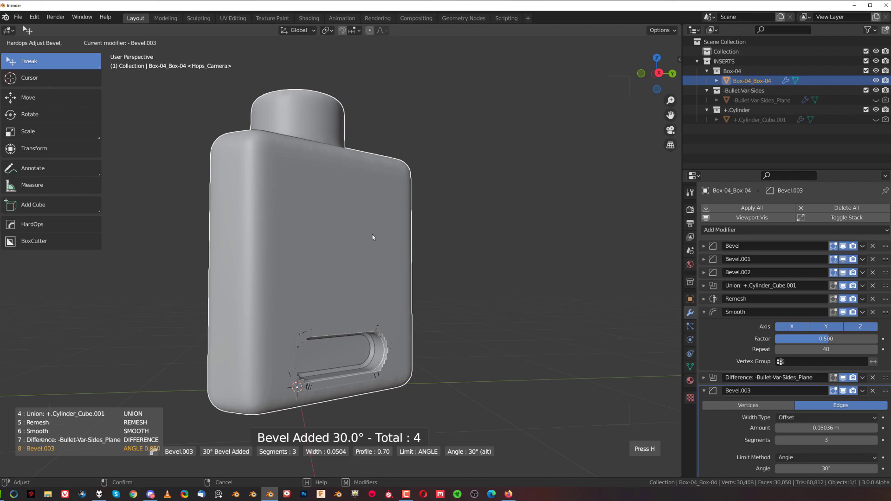
pyautogui.moveTo(385, 240)
pyautogui.press('0')
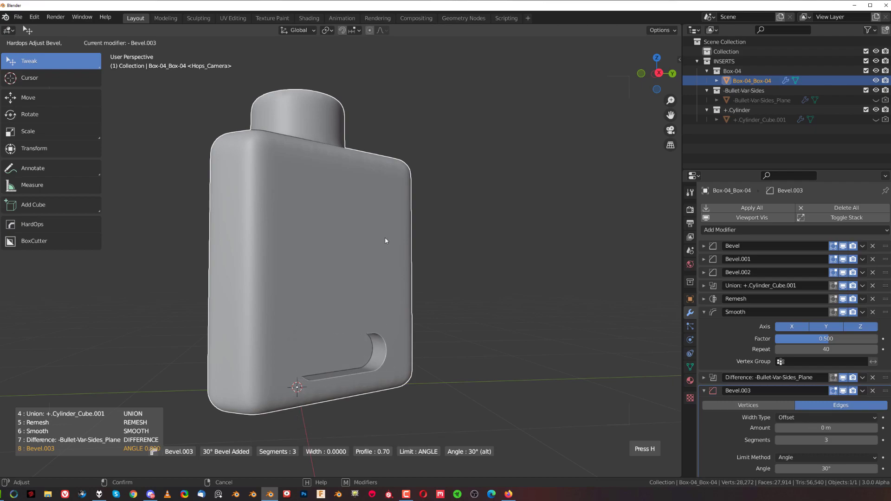
pyautogui.click(385, 240)
# Reopen the HardOps Bevel, widen it to about 0.0045 m with a 0.50 profile, and set autosmooth to 60.
pyautogui.keyDown('shift'); pyautogui.moveTo(408, 307); pyautogui.dragTo(430, 225, button='middle'); pyautogui.keyUp('shift')
pyautogui.scroll(6, 430, 225)
pyautogui.press('q')
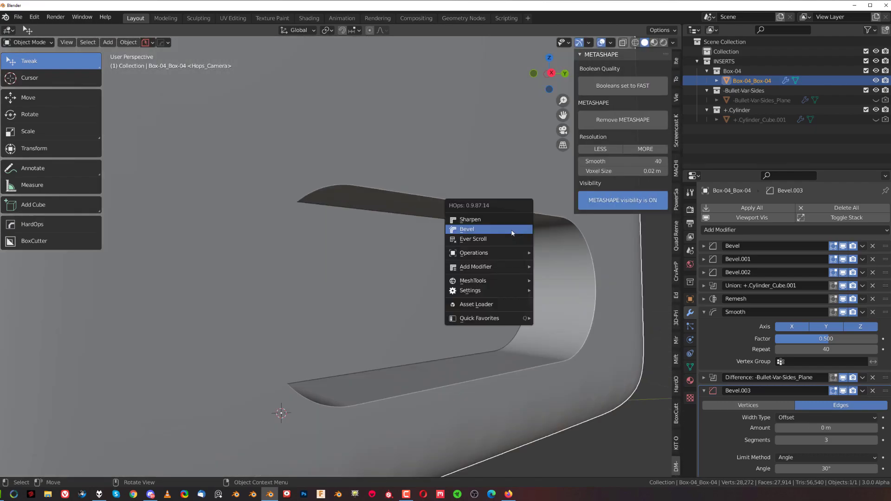
pyautogui.click(511, 234)
pyautogui.hotkey('ctrl', 'shift', 'b')
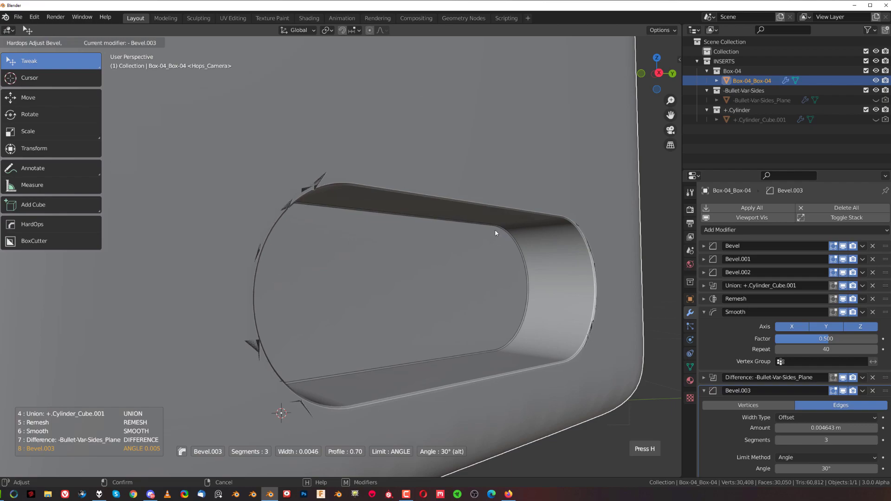
pyautogui.press('s')
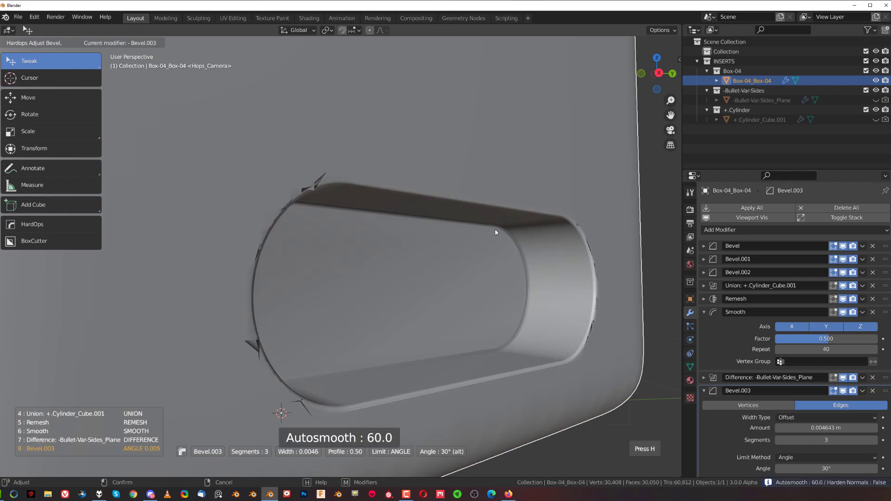
pyautogui.click(496, 232)
# Add a planar HardOps Decimate modifier with a 0.05° angle limit and place it between the Difference Boolean and the newest Bevel.
pyautogui.moveTo(495, 232); pyautogui.dragTo(452, 256, button='middle')
pyautogui.scroll(-2, 308, 245)
pyautogui.scroll(1, 382, 230)
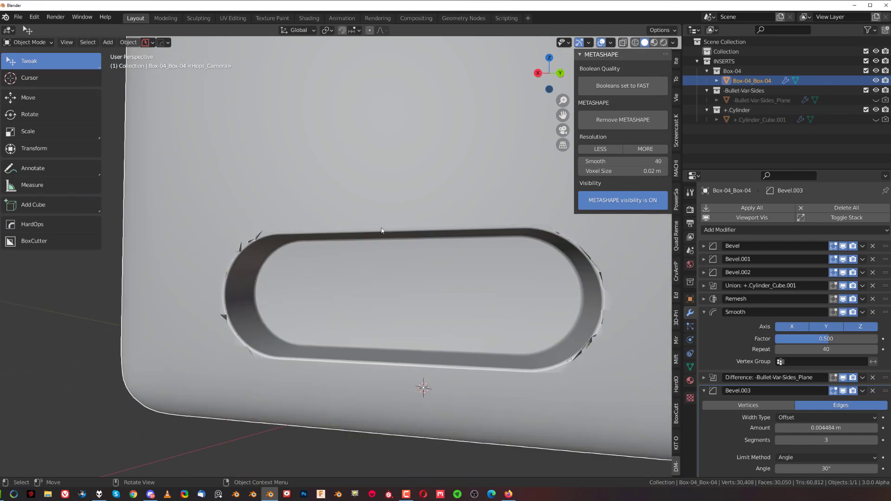
pyautogui.press('q')
pyautogui.moveTo(380, 267)
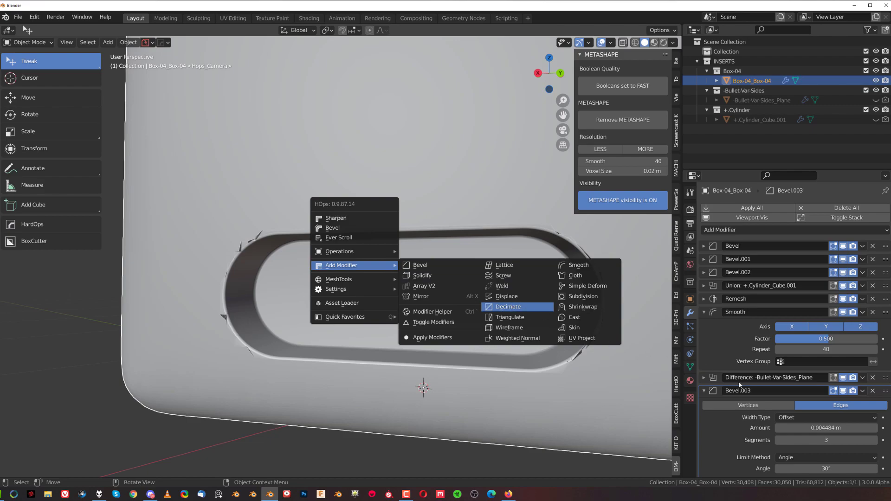
pyautogui.press('Return')
pyautogui.scroll(-5, 835, 404)
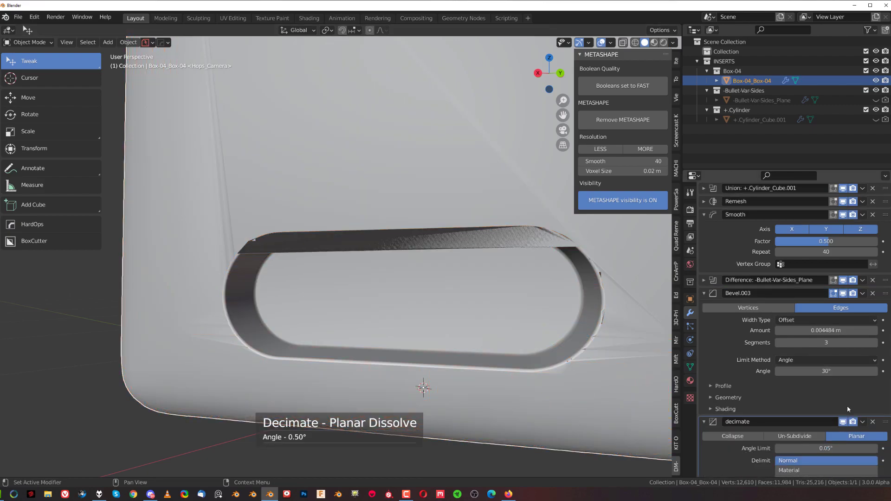
pyautogui.moveTo(883, 421); pyautogui.dragTo(871, 298)
pyautogui.moveTo(415, 270)
pyautogui.mouseDown(button='middle')
pyautogui.moveTo(452, 262)
pyautogui.moveTo(377, 255)
pyautogui.moveTo(425, 272)
pyautogui.mouseUp(button='middle')
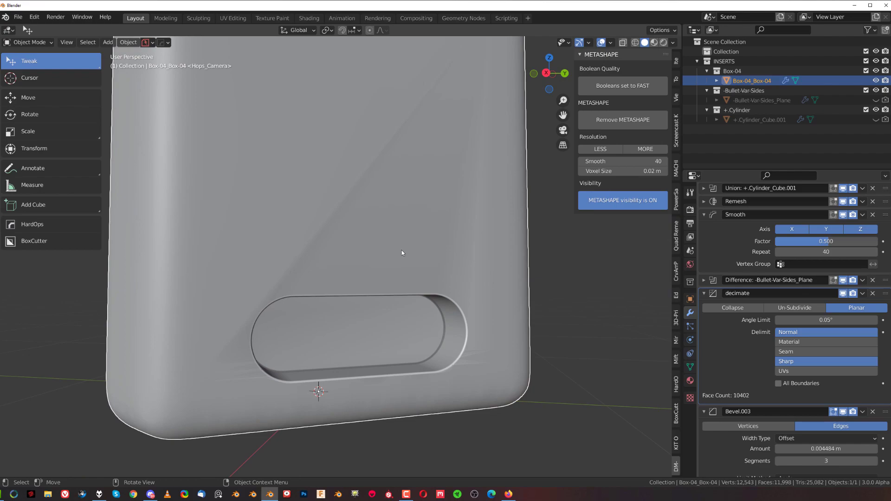
# Sharpen the bottle body with HardOps Ssharp at 30° sharpness and a 60° auto smooth angle.
pyautogui.keyDown('ctrl'); pyautogui.moveTo(385, 184); pyautogui.dragTo(402, 220, button='middle'); pyautogui.keyUp('ctrl')
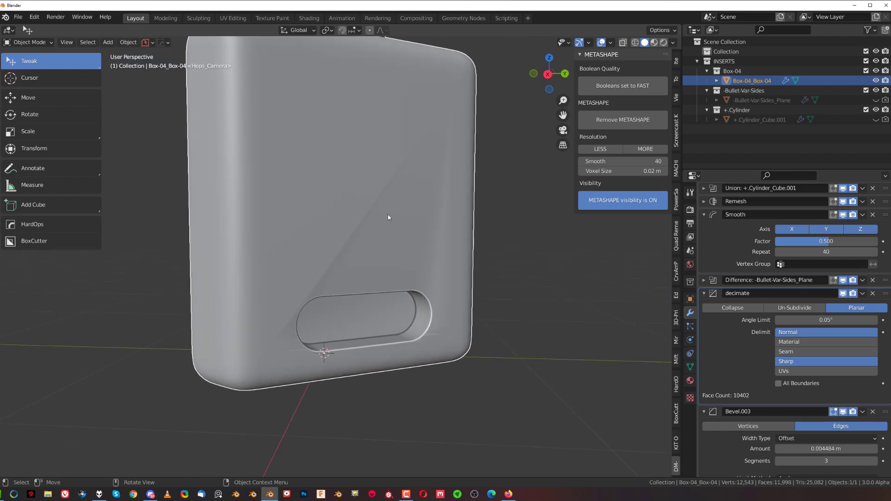
pyautogui.press('q')
pyautogui.click(375, 155)
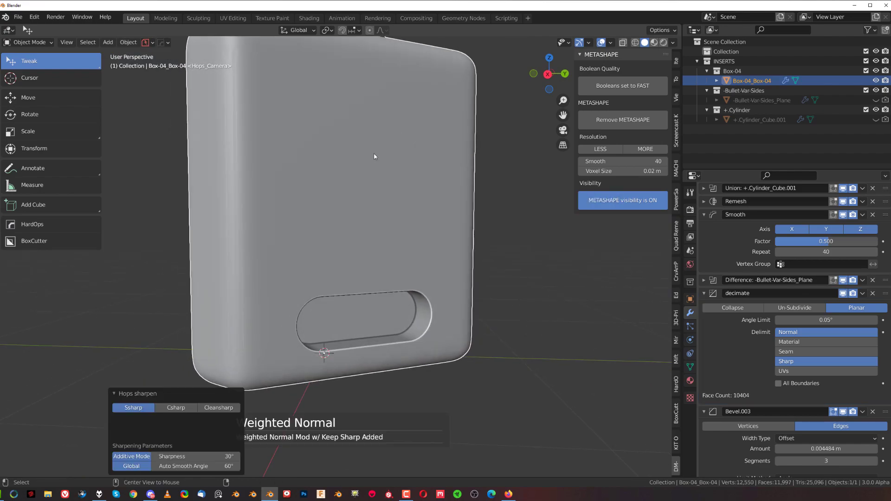
# Examine the shading around the beveled slot recess, the bottle's walls and the blended neck from several angles.
pyautogui.scroll(6, 406, 256)
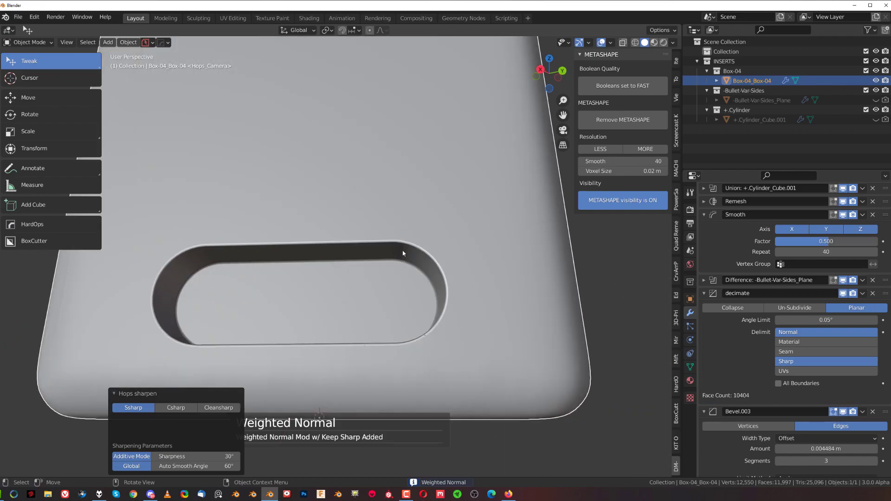
pyautogui.keyDown('shift'); pyautogui.moveTo(376, 253); pyautogui.dragTo(390, 224, button='middle'); pyautogui.keyUp('shift')
pyautogui.scroll(3, 380, 223)
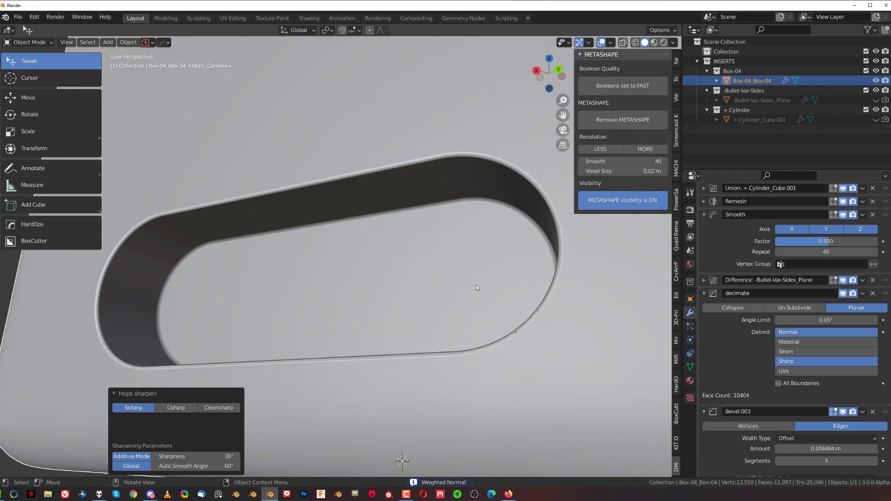
pyautogui.scroll(-3, 475, 286)
pyautogui.moveTo(395, 257); pyautogui.dragTo(462, 274, button='middle')
pyautogui.scroll(-4, 413, 243)
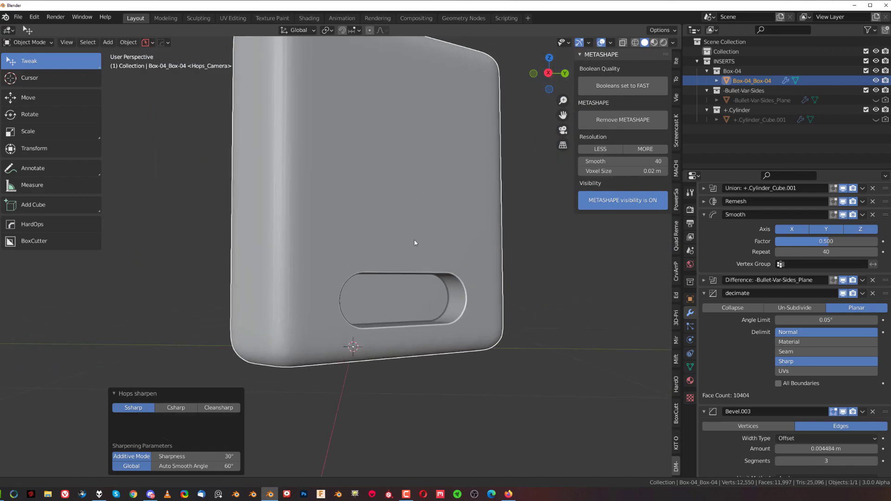
pyautogui.moveTo(413, 243); pyautogui.dragTo(408, 360, button='middle')
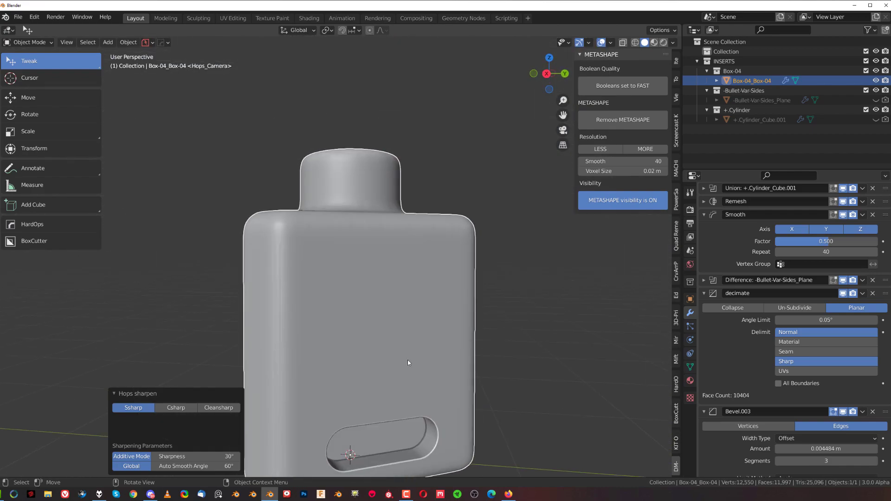
pyautogui.scroll(3, 377, 241)
pyautogui.scroll(-3, 376, 241)
pyautogui.moveTo(381, 265)
pyautogui.mouseDown(button='middle')
pyautogui.moveTo(346, 215)
pyautogui.moveTo(408, 210)
pyautogui.moveTo(371, 190)
pyautogui.moveTo(362, 274)
pyautogui.moveTo(377, 249)
pyautogui.mouseUp(button='middle')
pyautogui.scroll(4, 342, 234)
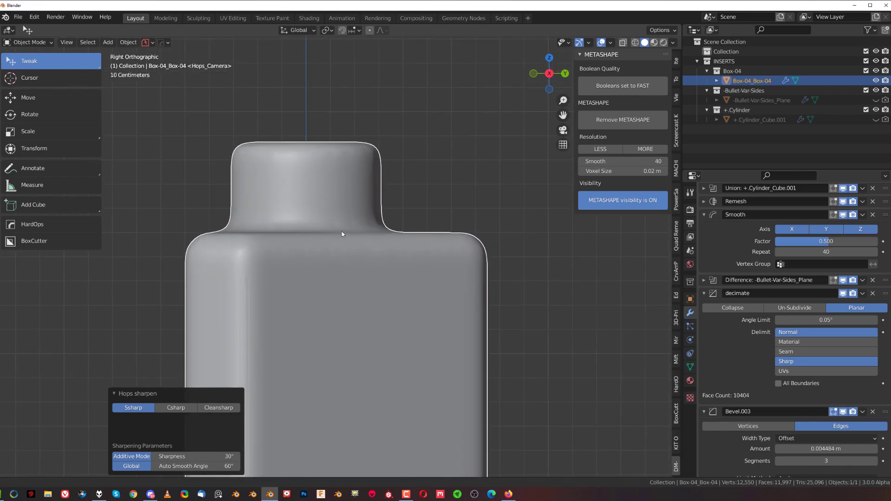
pyautogui.press('d')
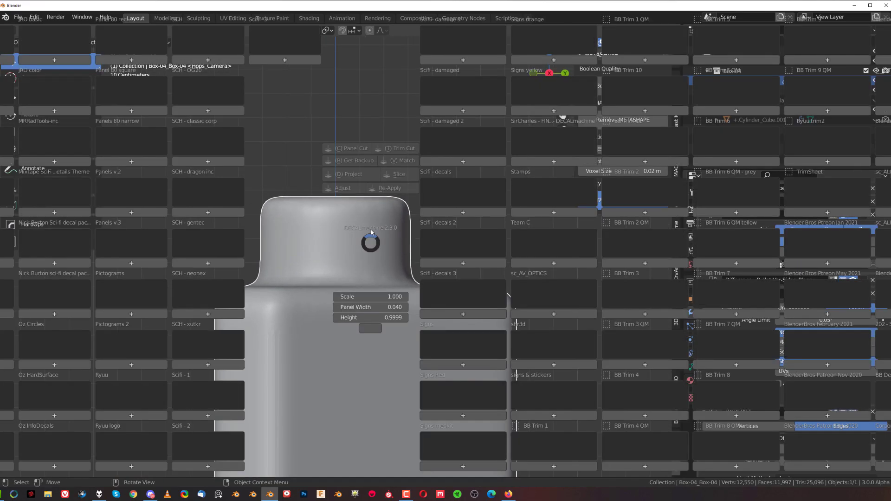
pyautogui.press('Escape')
pyautogui.press('d')
pyautogui.press('Escape')
# Activate BoxCutter and slice the rounded top off the bottle's neck with a box cut from the right orthographic view.
pyautogui.press('w')
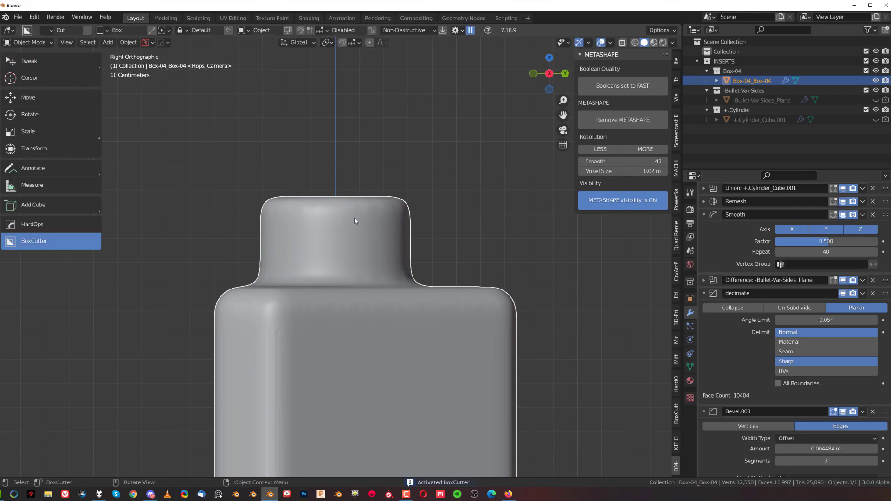
pyautogui.press('d')
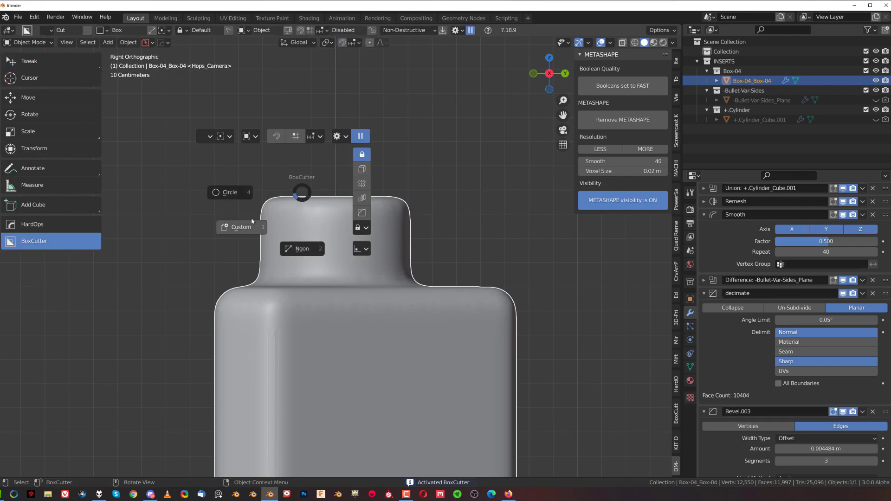
pyautogui.press('Escape')
pyautogui.moveTo(205, 159); pyautogui.dragTo(447, 215)
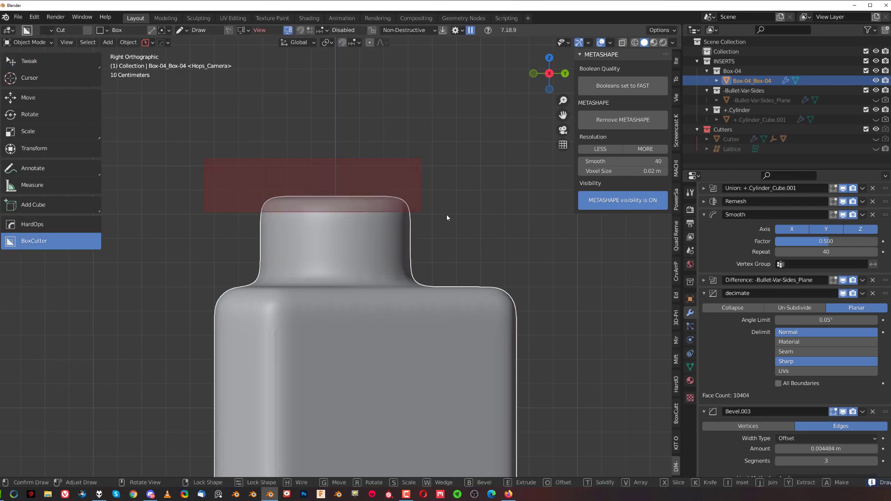
pyautogui.click(478, 222)
pyautogui.moveTo(478, 221); pyautogui.dragTo(436, 254, button='middle')
pyautogui.scroll(-8, 827, 380)
pyautogui.scroll(2, 392, 298)
pyautogui.keyDown('alt'); pyautogui.moveTo(388, 298); pyautogui.dragTo(403, 271, button='middle'); pyautogui.keyUp('alt')
pyautogui.scroll(6, 370, 278)
pyautogui.scroll(1, 370, 279)
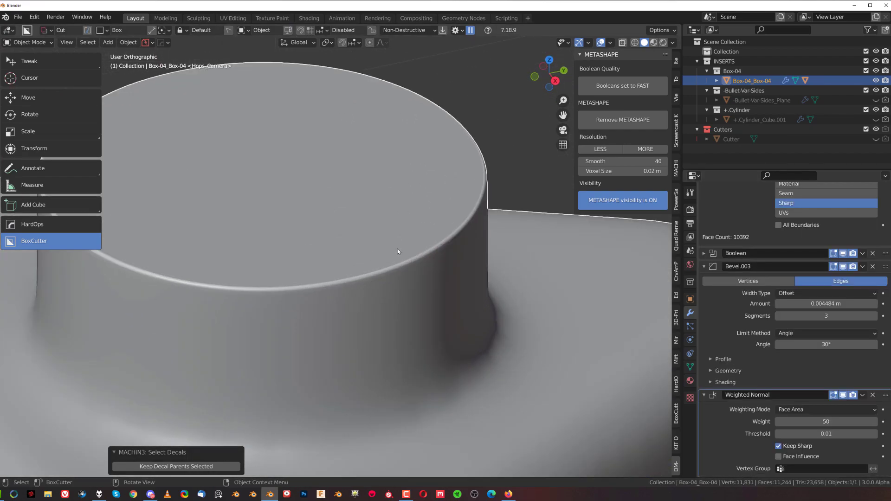
# Collapse the entire modifier stack of the bottle body so only the modifier names are listed.
pyautogui.scroll(-2, 397, 251)
pyautogui.scroll(10, 845, 200)
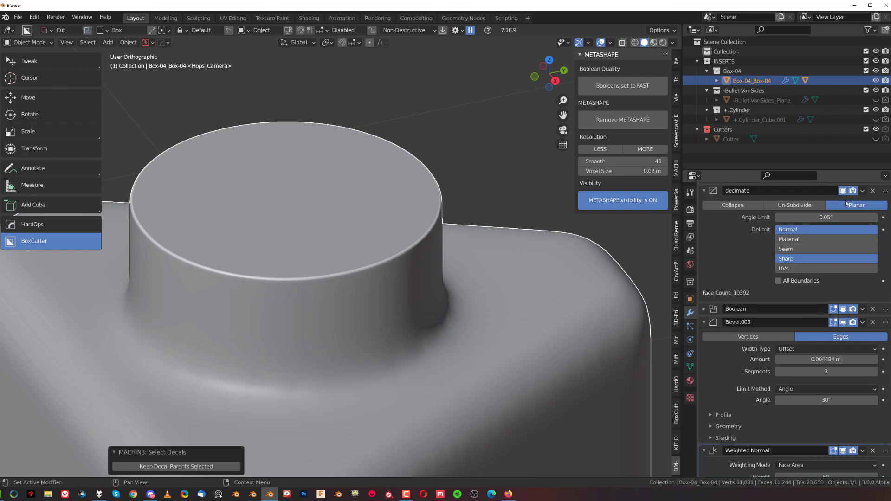
pyautogui.click(848, 218)
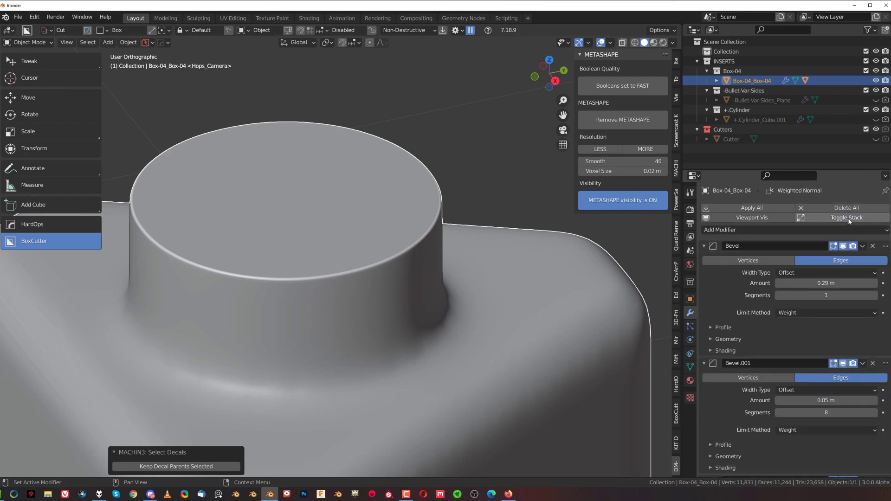
pyautogui.click(848, 218)
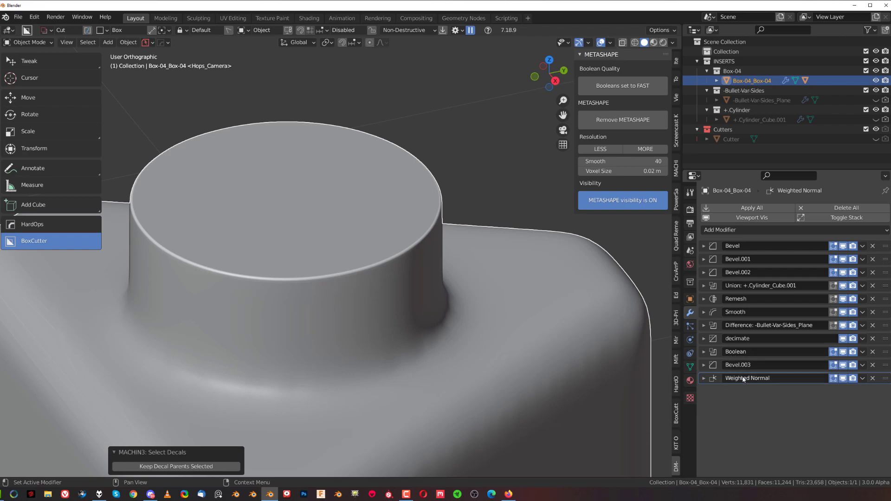
# Show the wireframe over the bottle and examine the mesh density on the walls, shoulders, neck and recess.
pyautogui.scroll(-5, 458, 279)
pyautogui.moveTo(433, 285); pyautogui.dragTo(300, 111, button='middle')
pyautogui.hotkey('shift', 'z')
pyautogui.scroll(2, 270, 267)
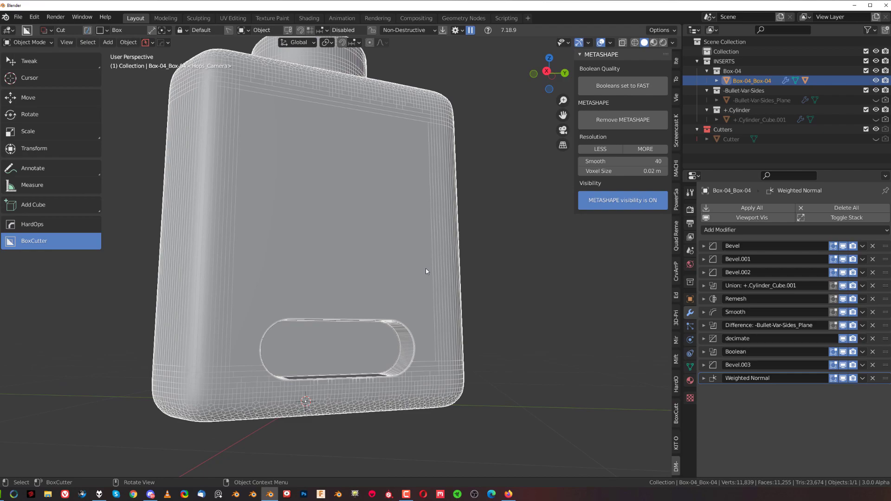
pyautogui.moveTo(426, 272); pyautogui.dragTo(325, 189, button='middle')
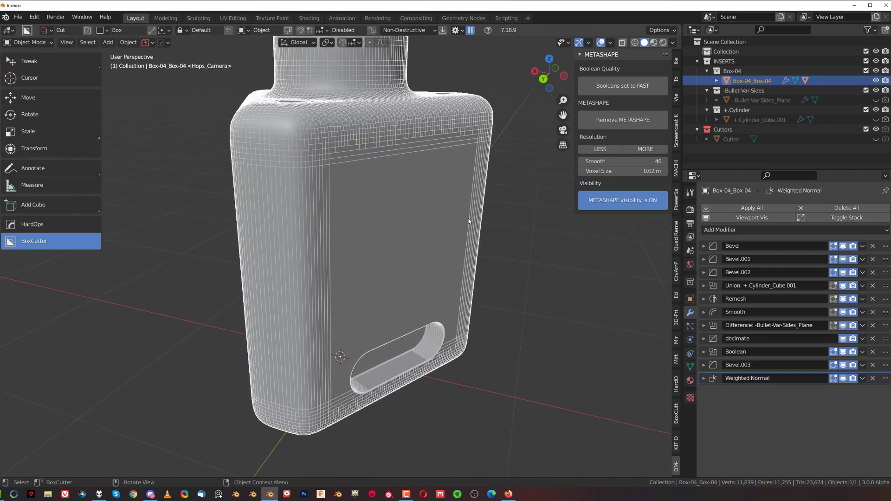
pyautogui.moveTo(469, 221); pyautogui.dragTo(404, 234, button='middle')
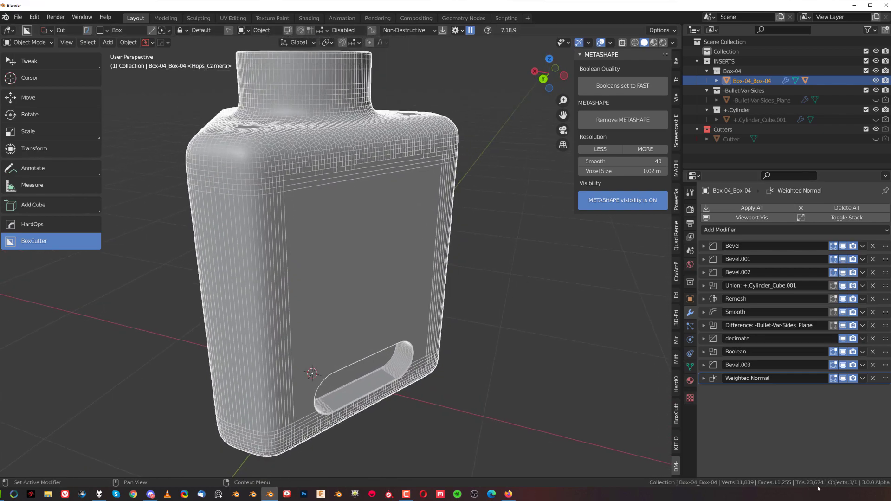
# Check the bottle's base mesh in Edit Mode, return to Object Mode and turn off its HardOps wireframe display.
pyautogui.moveTo(520, 267); pyautogui.dragTo(434, 261, button='middle')
pyautogui.press('Tab')
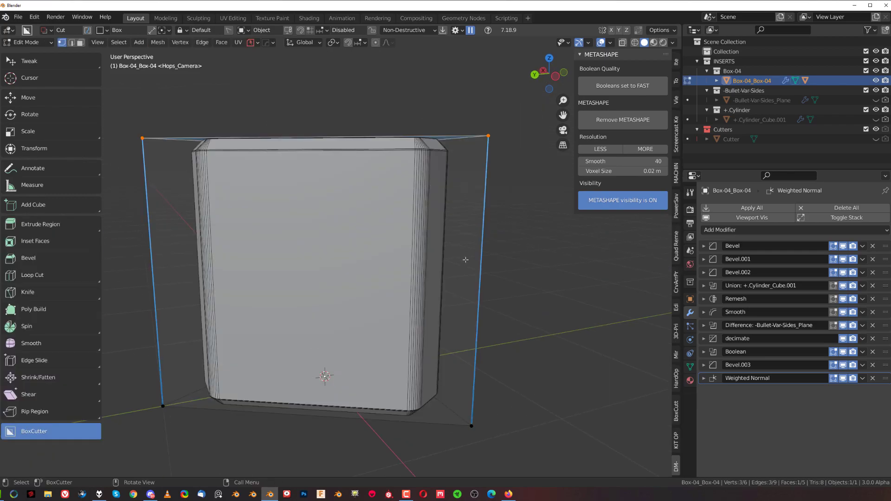
pyautogui.click(418, 210)
pyautogui.moveTo(419, 180); pyautogui.dragTo(425, 229, button='middle')
pyautogui.scroll(3, 404, 301)
pyautogui.press('q')
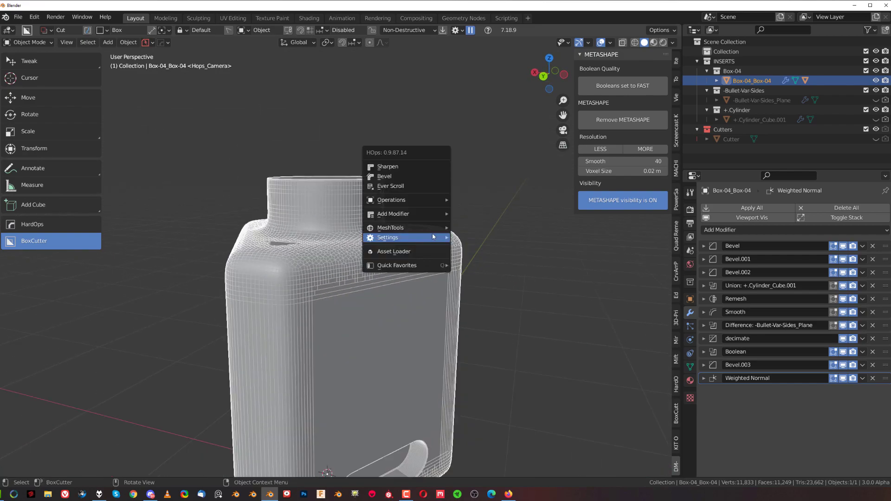
pyautogui.moveTo(432, 232)
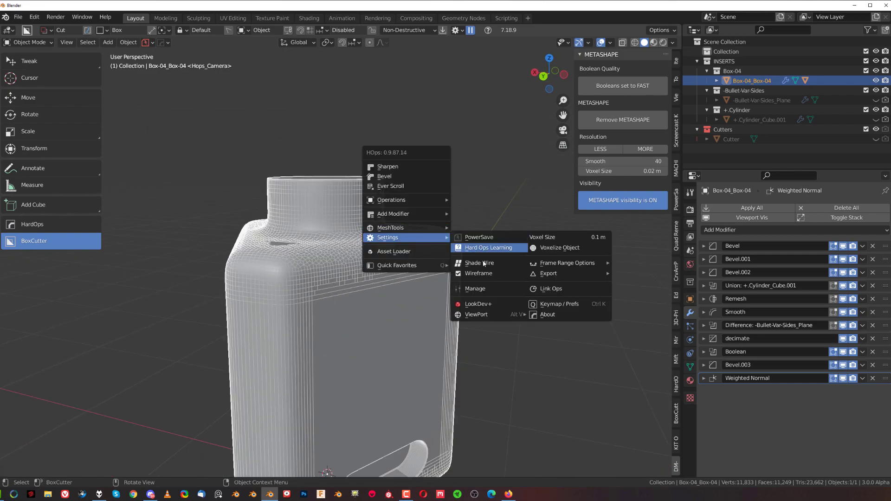
pyautogui.click(486, 276)
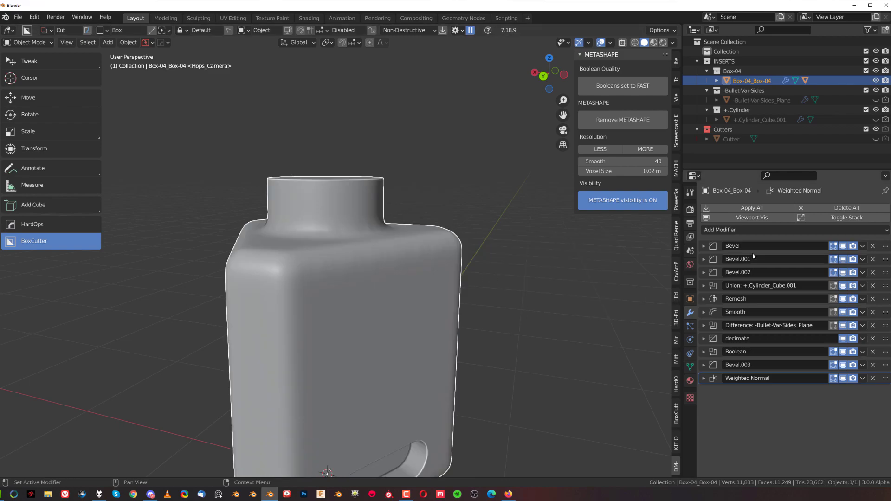
# Apply the bottle body's boolean, remesh and smoothing modifiers with the HardOps Smart Apply operation.
pyautogui.scroll(-3, 415, 305)
pyautogui.moveTo(392, 244); pyautogui.dragTo(432, 227, button='middle')
pyautogui.scroll(2, 377, 219)
pyautogui.press('q')
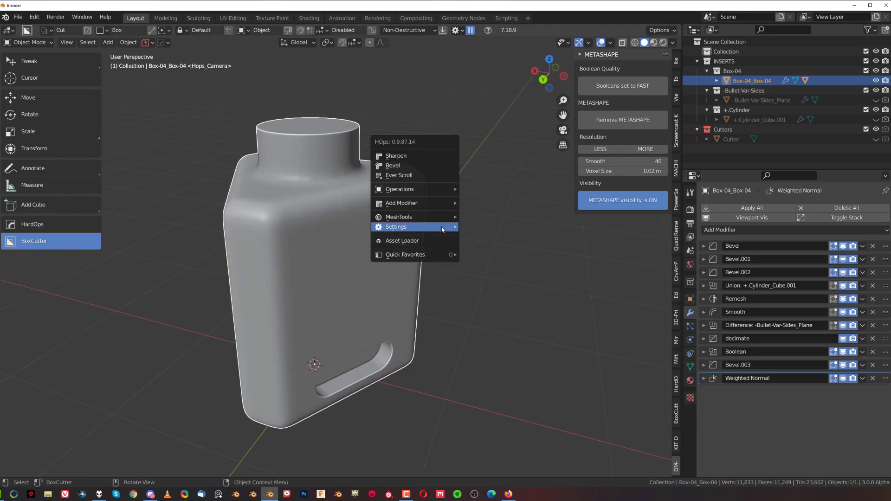
pyautogui.moveTo(417, 189)
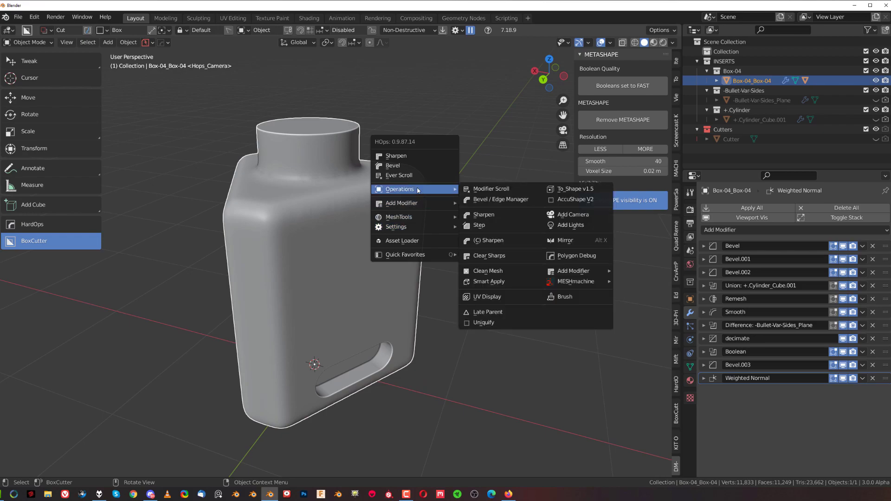
pyautogui.click(498, 282)
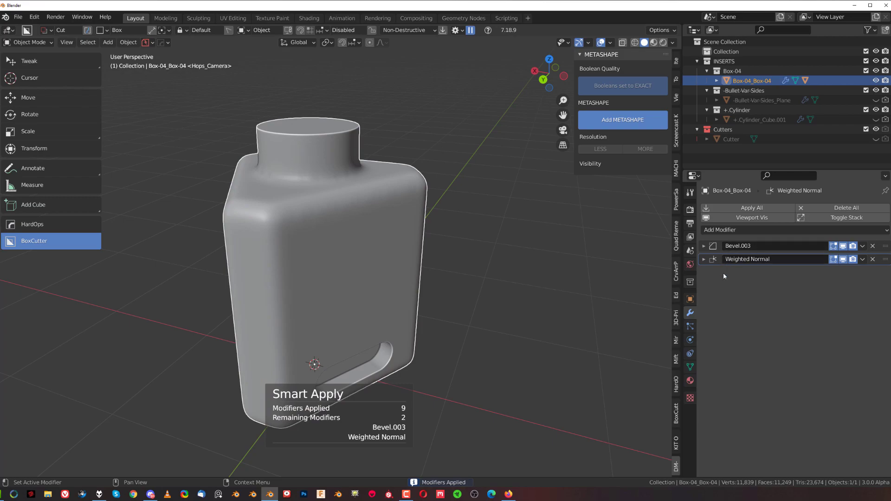
# Try a rectangular box cut into the bottle's side wall from the right orthographic view, and undo it.
pyautogui.moveTo(510, 265); pyautogui.dragTo(446, 238, button='middle')
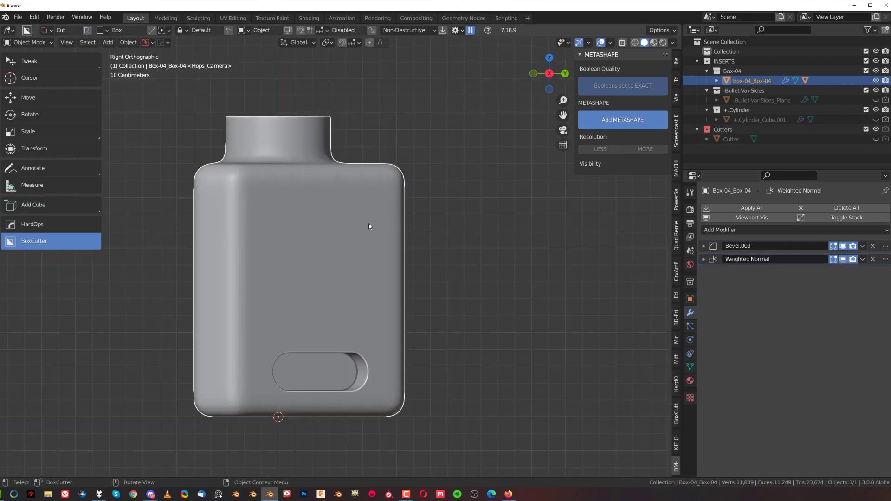
pyautogui.moveTo(369, 224); pyautogui.dragTo(461, 321)
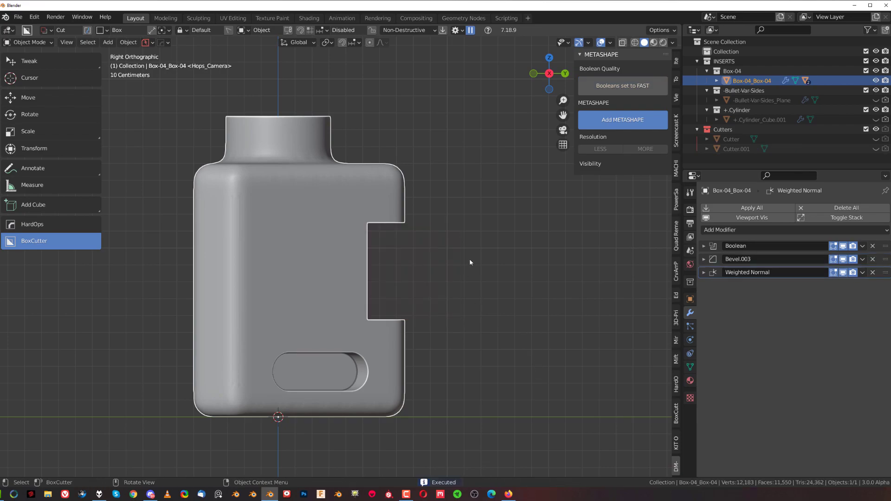
pyautogui.moveTo(470, 262); pyautogui.dragTo(428, 201, button='middle')
pyautogui.hotkey('ctrl', 'z')
# Examine the Sort Remesh option among the sort modifiers settings in the HOps Helper.
pyautogui.scroll(-5, 418, 253)
pyautogui.hotkey('ctrl', '`')
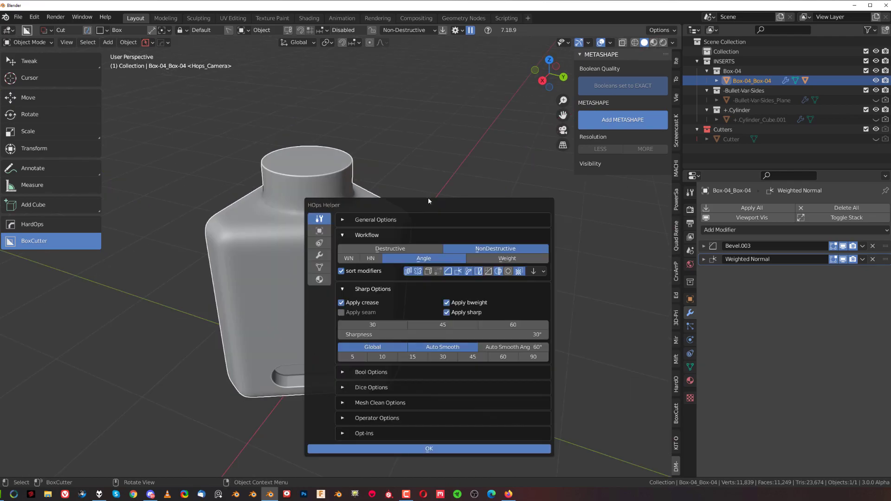
pyautogui.moveTo(436, 204); pyautogui.dragTo(462, 156)
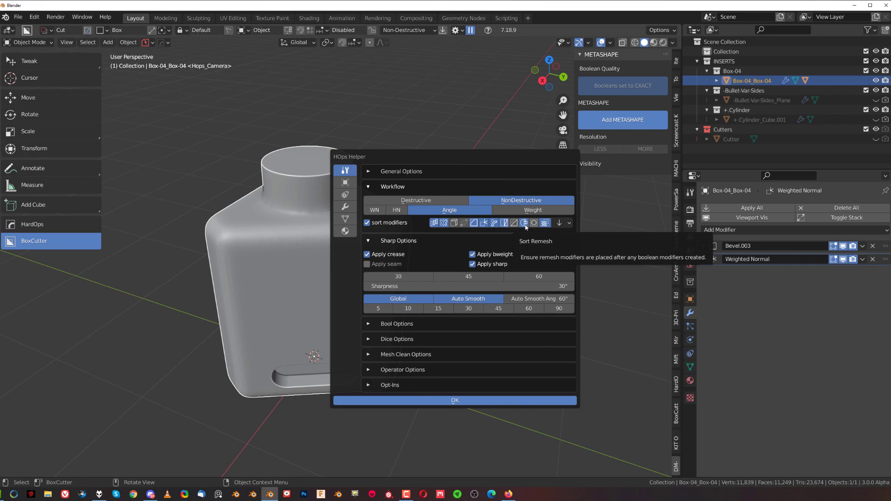
pyautogui.click(493, 135)
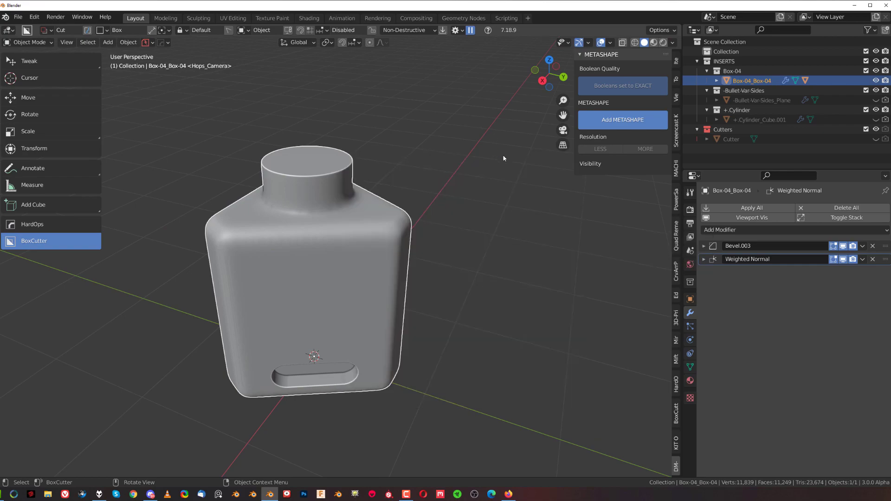
# Deselect the bottle, add a 2 m cube and move it beside the bottle, about 2.57 m along Y.
pyautogui.scroll(-2, 461, 251)
pyautogui.keyDown('shift'); pyautogui.moveTo(502, 261); pyautogui.dragTo(445, 259, button='middle'); pyautogui.keyUp('shift')
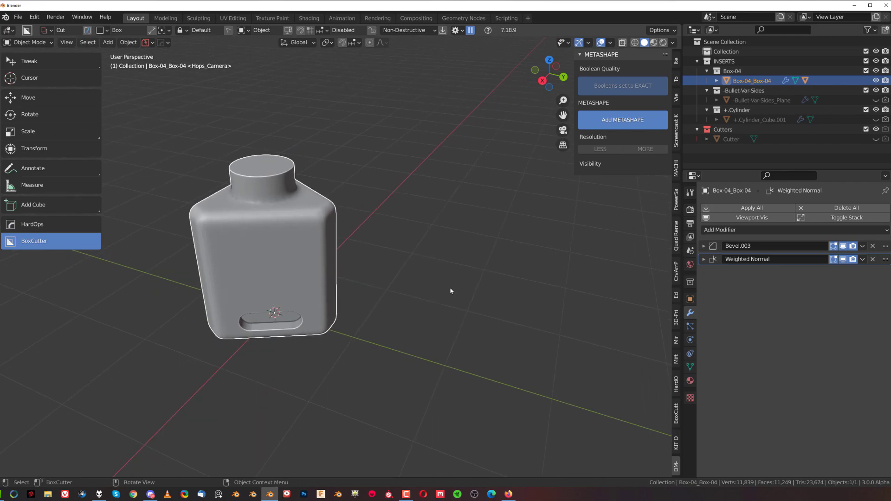
pyautogui.hotkey('alt', 'a')
pyautogui.hotkey('shift', 'a')
pyautogui.moveTo(467, 277)
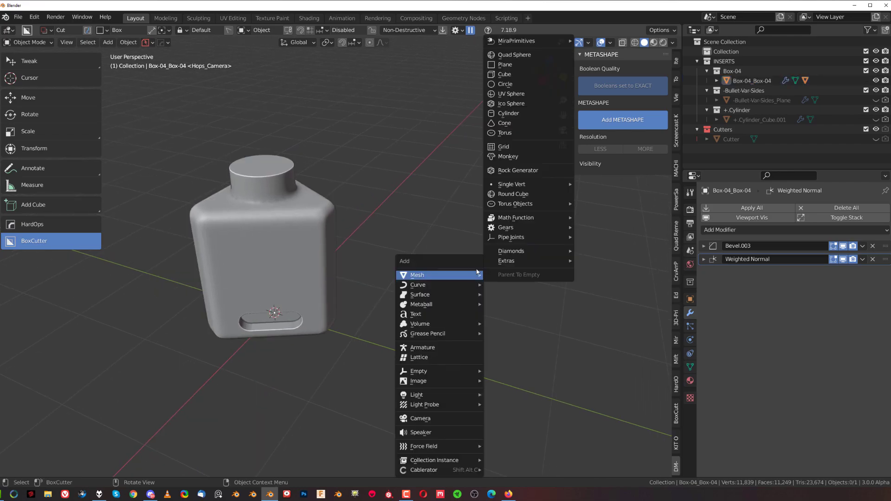
pyautogui.click(505, 75)
pyautogui.press('g')
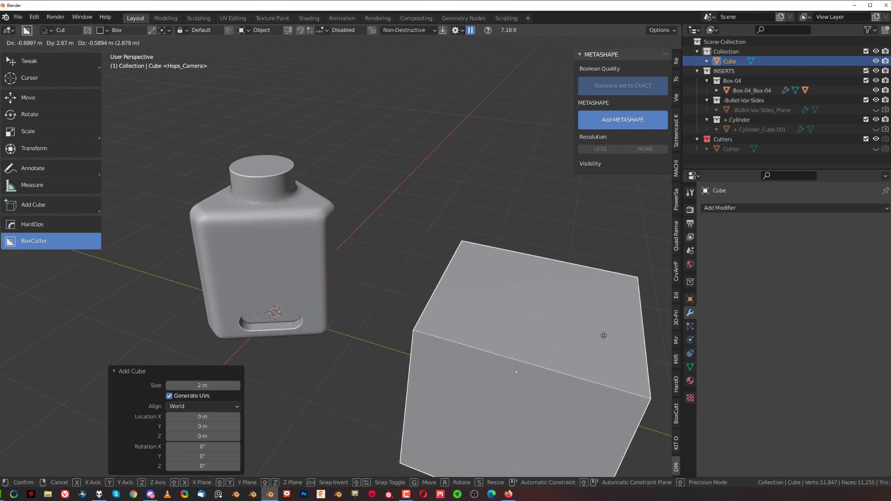
pyautogui.click(603, 336)
# Join a short 32-sided cylinder onto the cube's top face with a BoxCutter circle in Join mode.
pyautogui.scroll(-5, 522, 301)
pyautogui.keyDown('shift'); pyautogui.moveTo(484, 290); pyautogui.dragTo(432, 281, button='middle'); pyautogui.keyUp('shift')
pyautogui.scroll(2, 429, 281)
pyautogui.press('d')
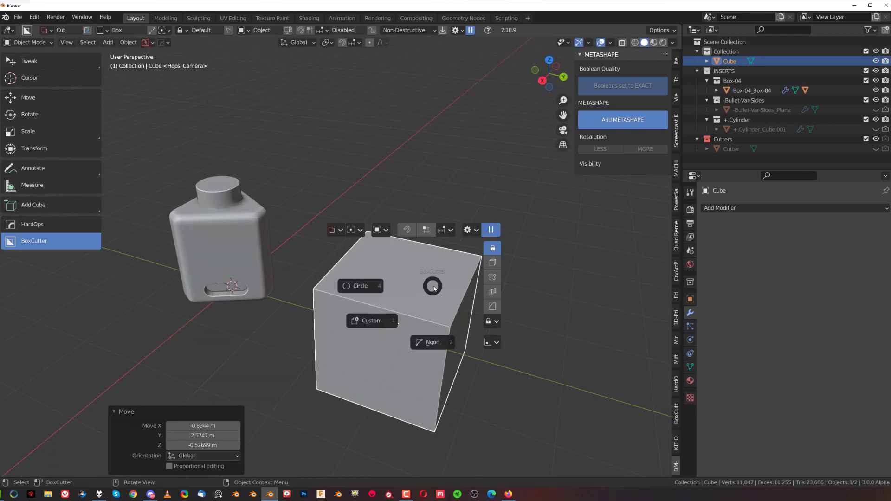
pyautogui.click(379, 293)
pyautogui.moveTo(405, 277)
pyautogui.mouseDown()
pyautogui.moveTo(439, 291)
pyautogui.moveTo(548, 292)
pyautogui.mouseUp()
pyautogui.press('j')
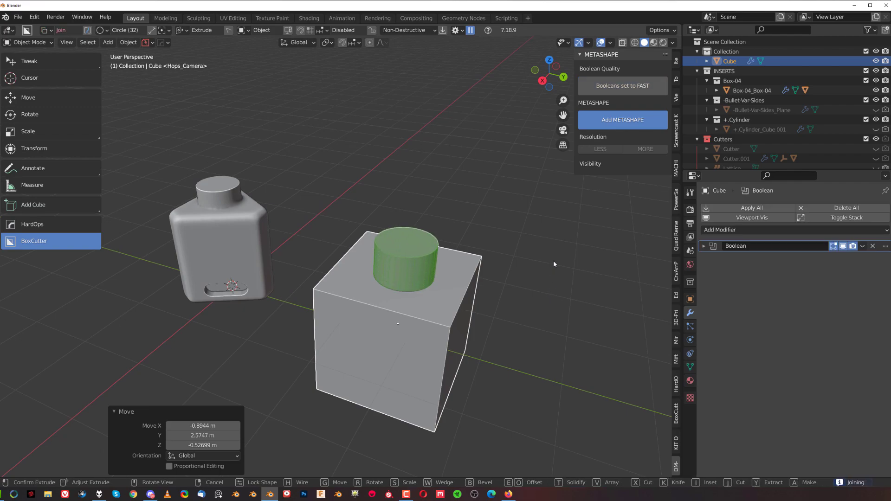
pyautogui.click(553, 262)
# Add METASHAPE to the cube and its joined cylinder to blend them together.
pyautogui.scroll(2, 452, 234)
pyautogui.keyDown('shift'); pyautogui.moveTo(552, 292); pyautogui.dragTo(422, 236, button='middle'); pyautogui.keyUp('shift')
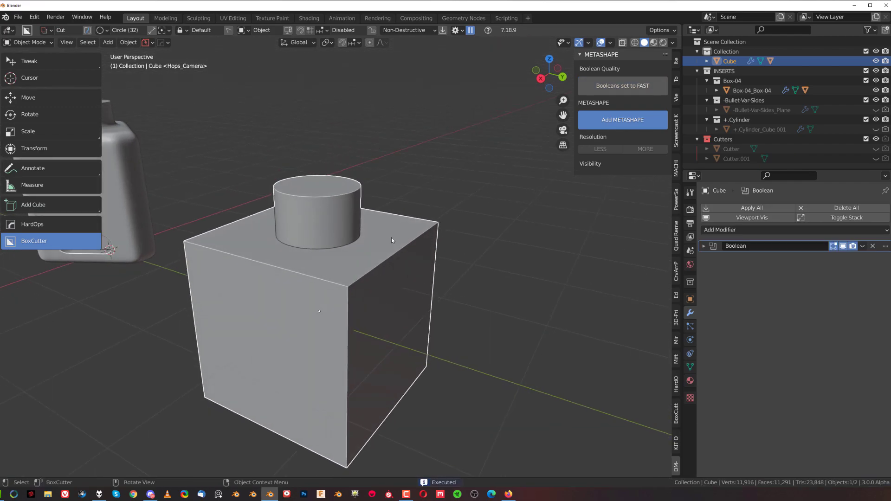
pyautogui.click(612, 126)
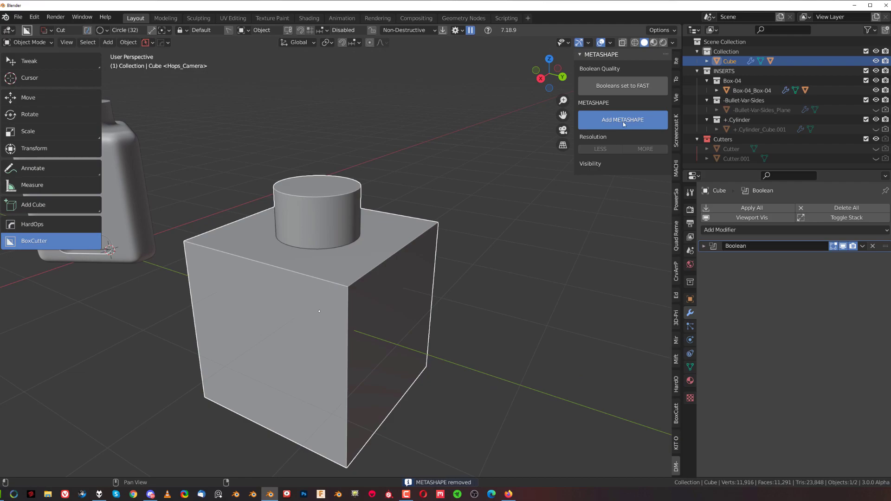
pyautogui.click(623, 124)
# Cut a circular hole through the cube from the right orthographic view and reorder its modifiers to Boolean, Boolean.001, Remesh, Smooth.
pyautogui.press('KP_3')
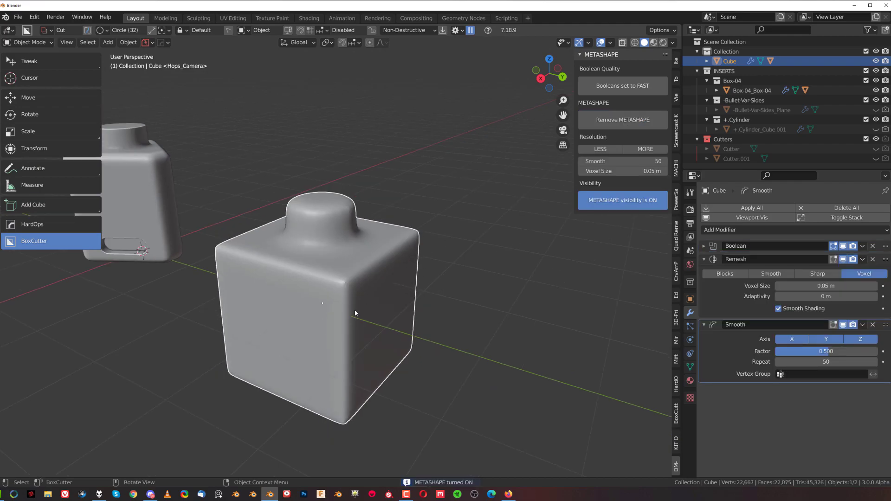
pyautogui.moveTo(327, 309); pyautogui.dragTo(376, 336)
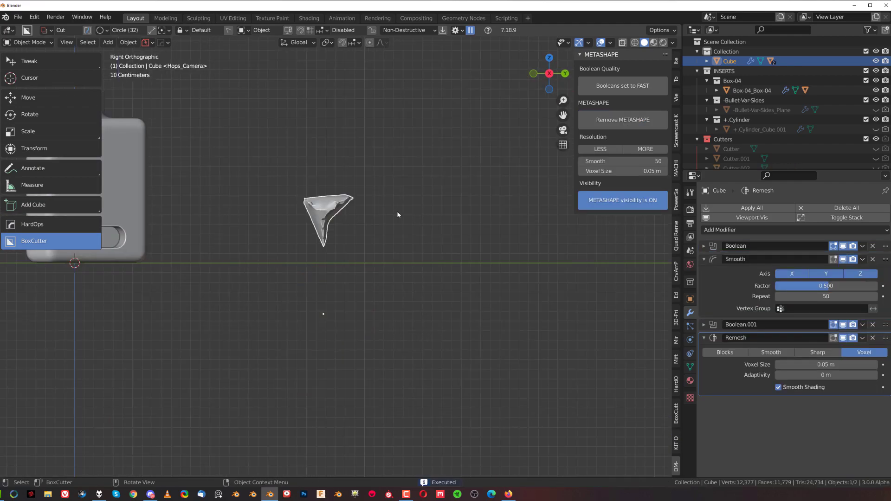
pyautogui.moveTo(417, 264); pyautogui.dragTo(464, 253, button='middle')
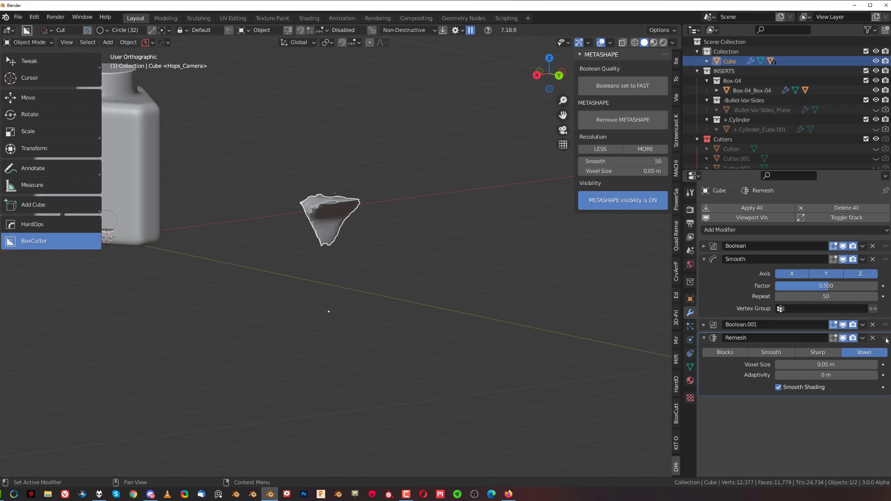
pyautogui.moveTo(884, 324); pyautogui.dragTo(886, 258)
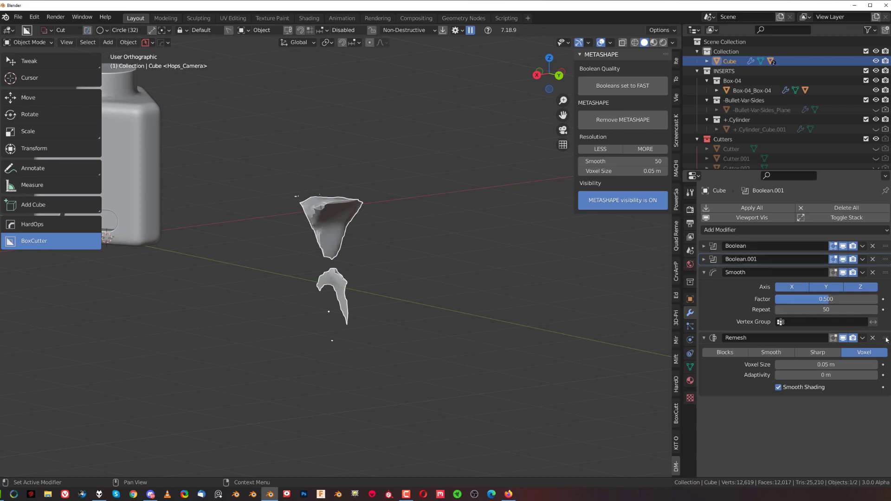
pyautogui.moveTo(887, 339); pyautogui.dragTo(886, 272)
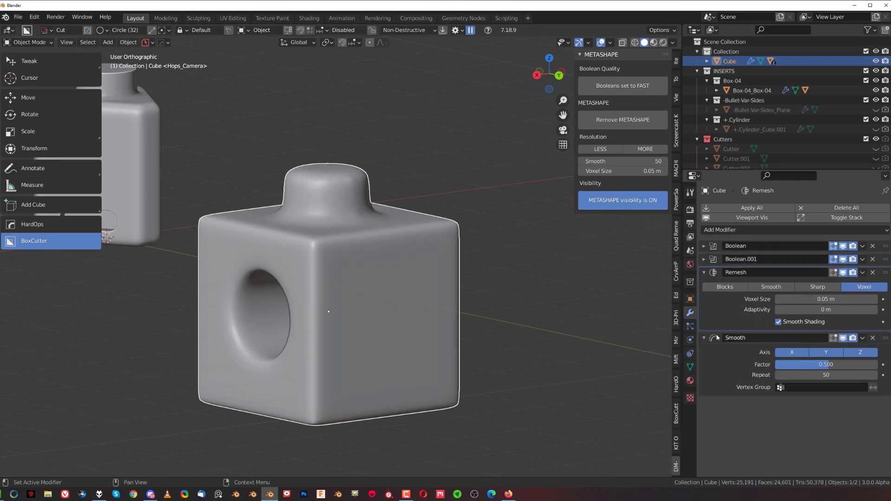
# Turn off Sort Remesh in the HOps Helper's sort modifiers settings.
pyautogui.moveTo(388, 305); pyautogui.dragTo(427, 282, button='middle')
pyautogui.scroll(-2, 427, 283)
pyautogui.hotkey('ctrl', '`')
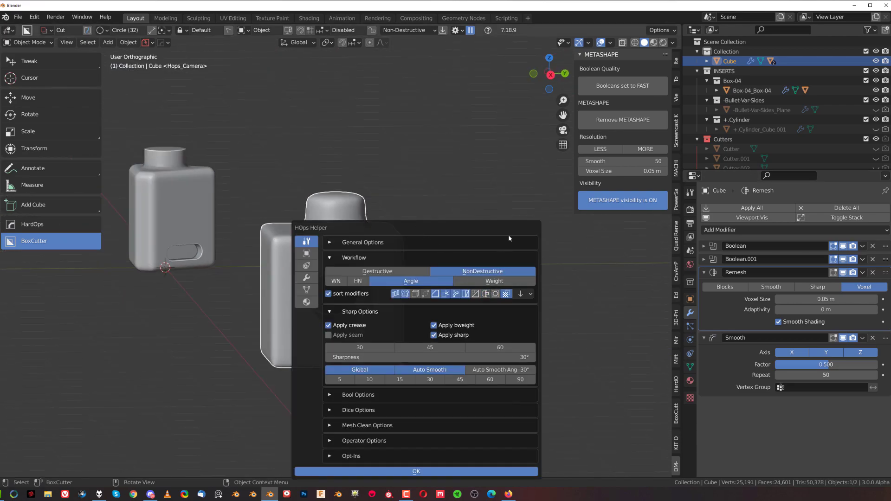
pyautogui.press('Escape')
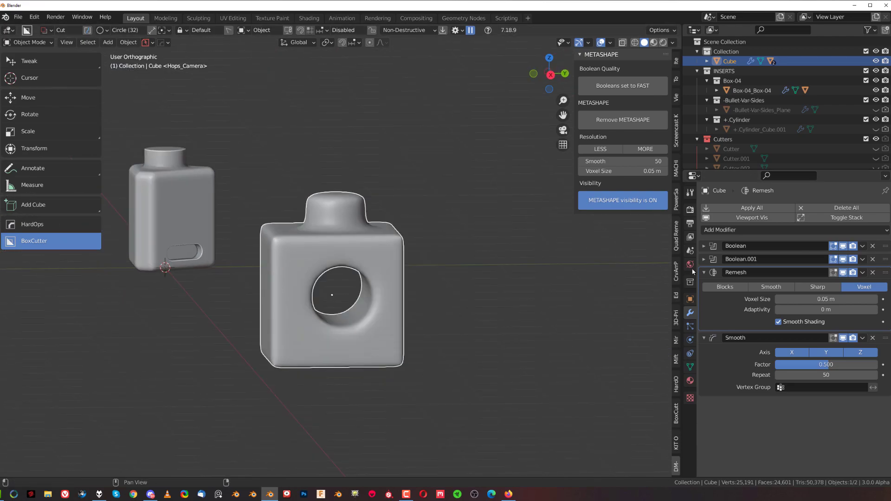
# Remove the hole's Boolean.001 modifier from the cube and cut a new circular hole through it from the right orthographic view.
pyautogui.click(872, 259)
pyautogui.press('`')
pyautogui.click(542, 299)
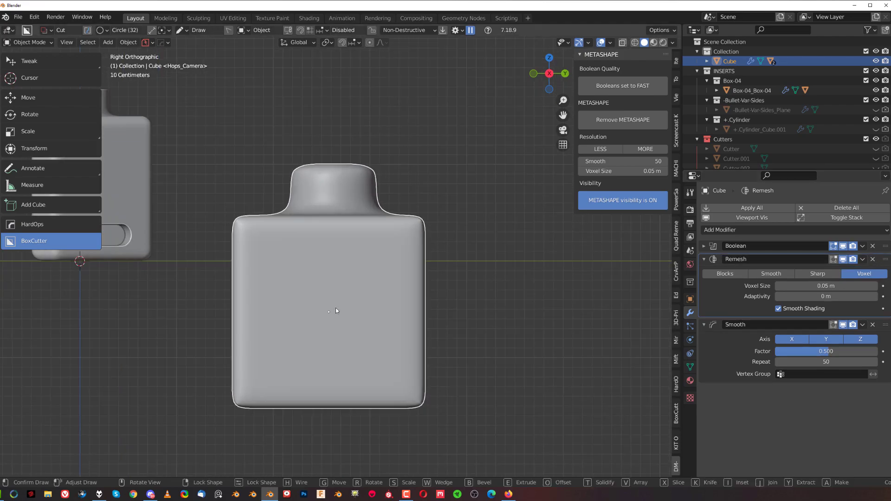
pyautogui.moveTo(336, 310); pyautogui.dragTo(378, 331)
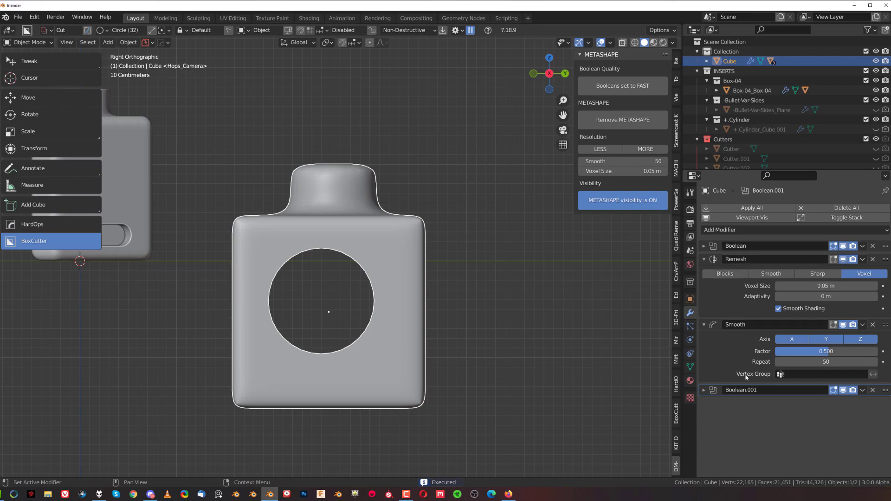
pyautogui.moveTo(470, 271); pyautogui.dragTo(328, 297, button='middle')
pyautogui.scroll(1, 280, 262)
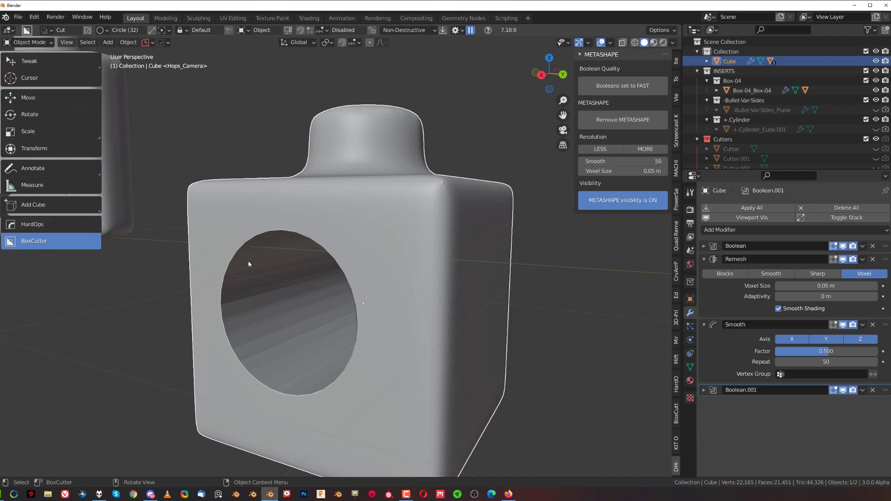
# Delete the test cube and select the bottle body.
pyautogui.scroll(-1, 313, 316)
pyautogui.moveTo(311, 309); pyautogui.dragTo(352, 287, button='middle')
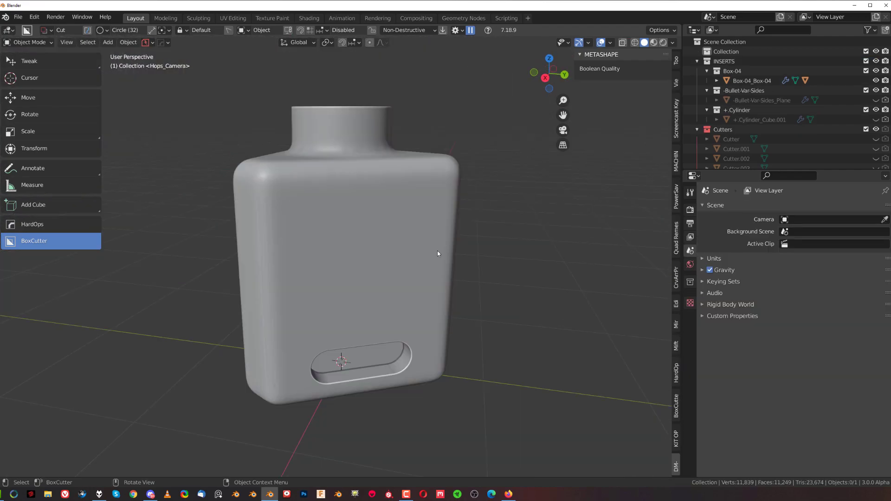
pyautogui.click(377, 237)
pyautogui.scroll(-2, 346, 222)
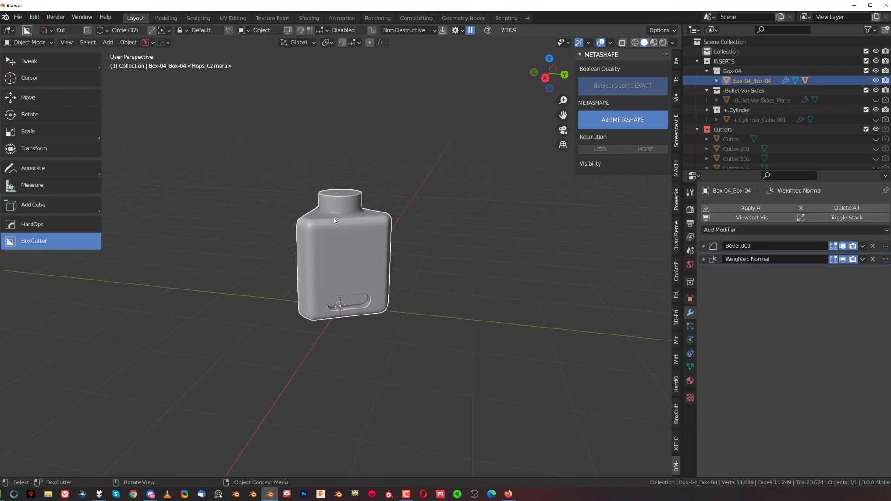
pyautogui.scroll(1, 342, 188)
pyautogui.keyDown('shift'); pyautogui.moveTo(397, 185); pyautogui.dragTo(390, 200, button='middle'); pyautogui.keyUp('shift')
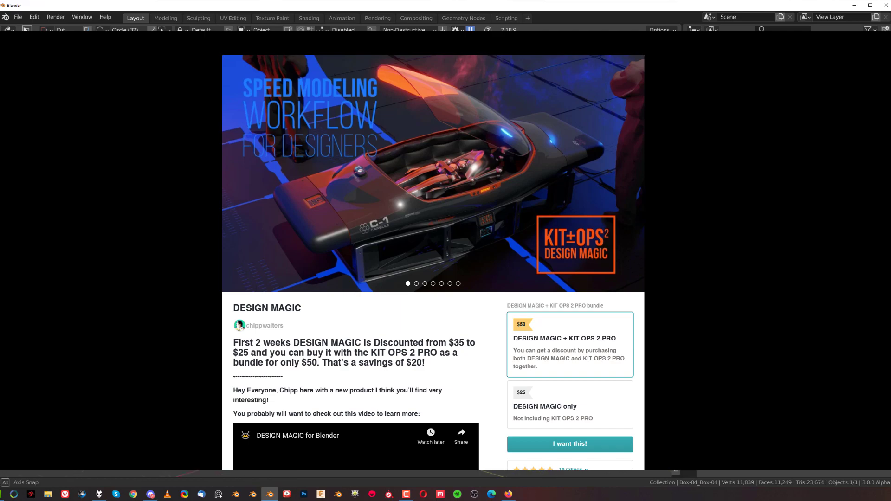
pyautogui.press('alt')
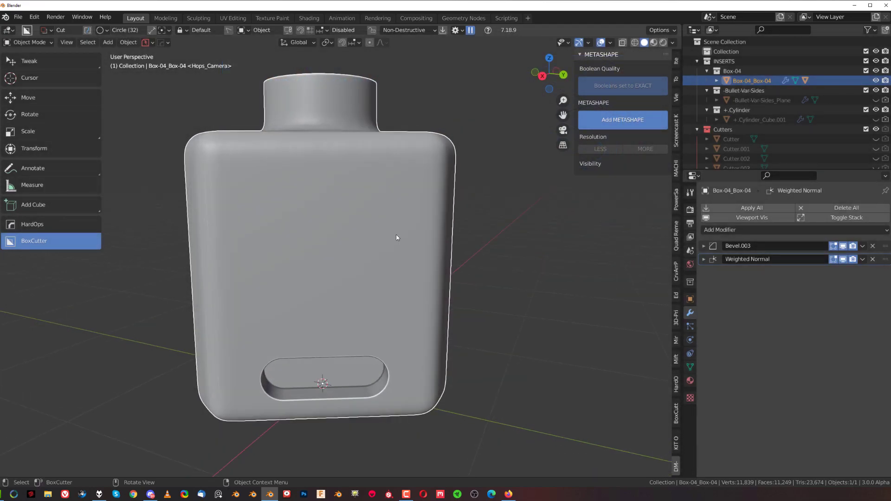
pyautogui.moveTo(396, 237); pyautogui.dragTo(380, 223, button='middle')
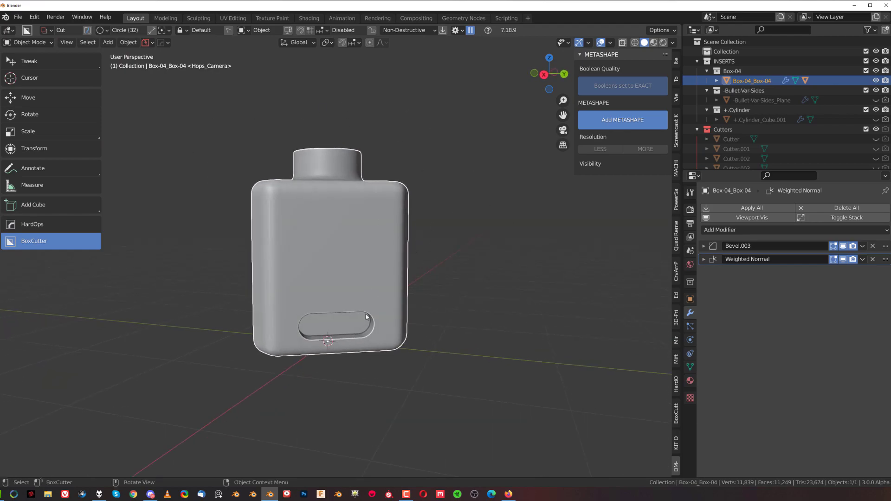
pyautogui.moveTo(366, 253)
pyautogui.mouseDown(button='middle')
pyautogui.moveTo(385, 251)
pyautogui.moveTo(365, 247)
pyautogui.mouseUp(button='middle')
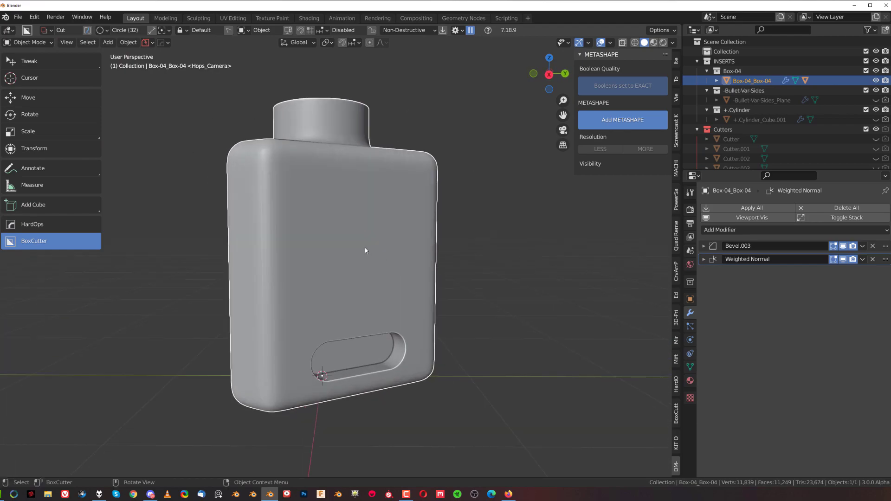
# Run HardOps Smart Apply on the selected bottle body's modifiers.
pyautogui.press('q')
pyautogui.moveTo(389, 232)
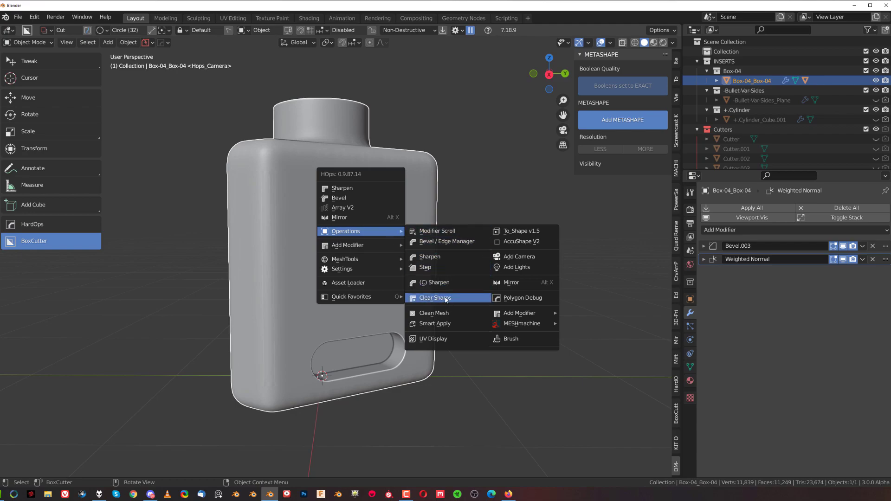
pyautogui.click(455, 324)
pyautogui.moveTo(452, 320); pyautogui.dragTo(385, 206, button='middle')
# Run HardOps Clean Mesh on the bottle body with a 0.5° dissolve angle and a remove threshold of 0.
pyautogui.press('q')
pyautogui.moveTo(404, 204)
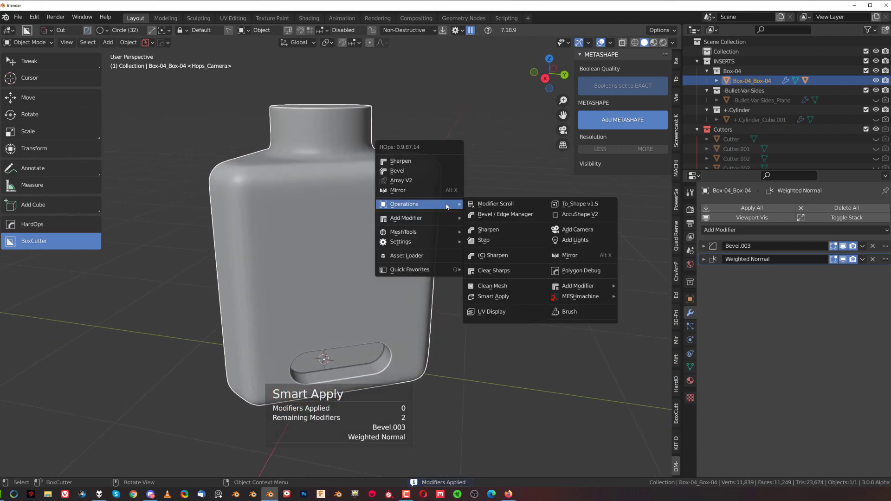
pyautogui.click(503, 284)
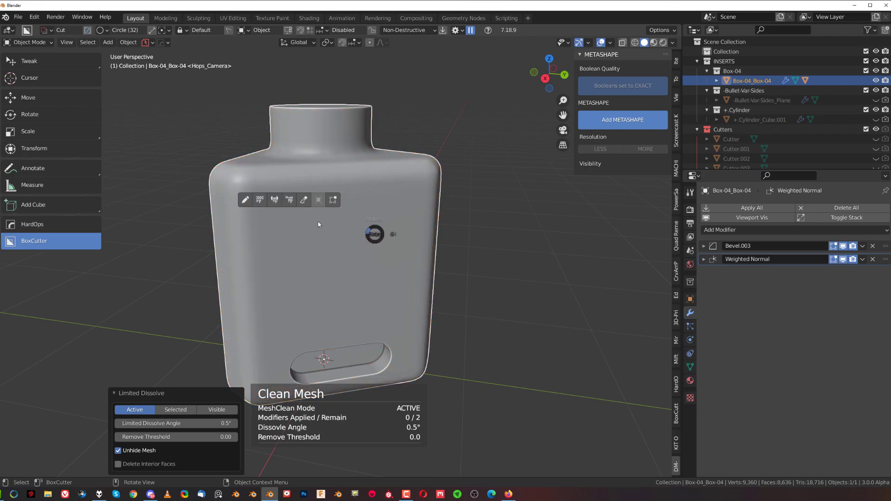
pyautogui.press('Tab')
pyautogui.press('Tab')
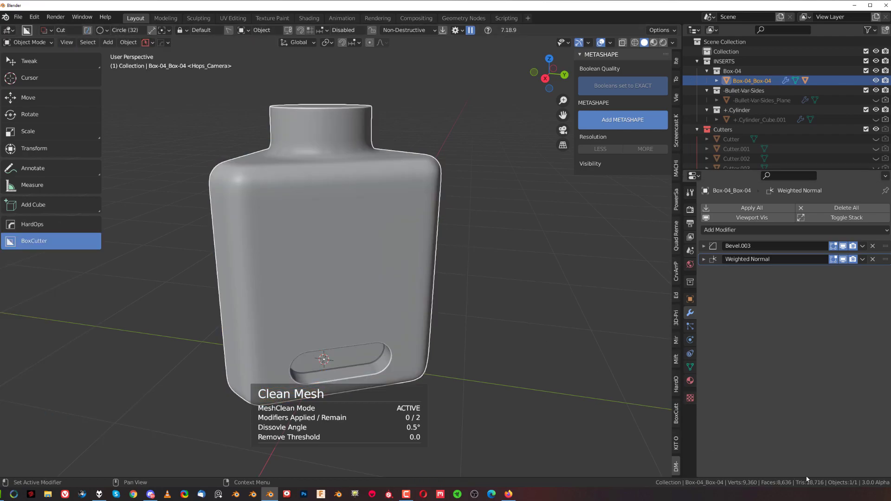
# Examine the cleaned bottle's mesh around the neck and shoulders in Edit Mode, and its surface shading from several sides in Object Mode.
pyautogui.scroll(2, 422, 208)
pyautogui.moveTo(422, 208); pyautogui.dragTo(455, 257, button='middle')
pyautogui.scroll(1, 455, 257)
pyautogui.scroll(-3, 470, 210)
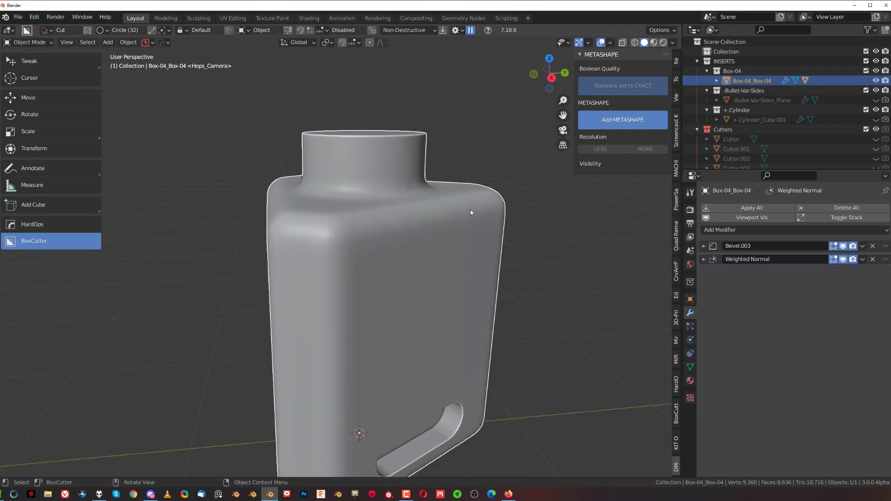
pyautogui.moveTo(470, 210); pyautogui.dragTo(371, 194, button='middle')
pyautogui.press('Tab')
pyautogui.click(326, 235)
pyautogui.moveTo(495, 212); pyautogui.dragTo(316, 404, button='middle')
pyautogui.click(446, 212)
pyautogui.scroll(2, 358, 271)
pyautogui.scroll(3, 358, 270)
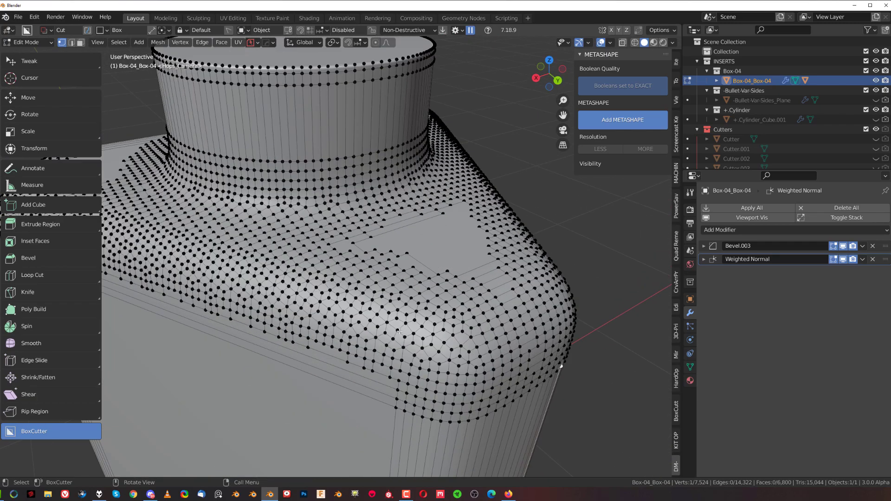
pyautogui.scroll(-5, 358, 270)
pyautogui.press('Tab')
pyautogui.moveTo(367, 301); pyautogui.dragTo(406, 233, button='middle')
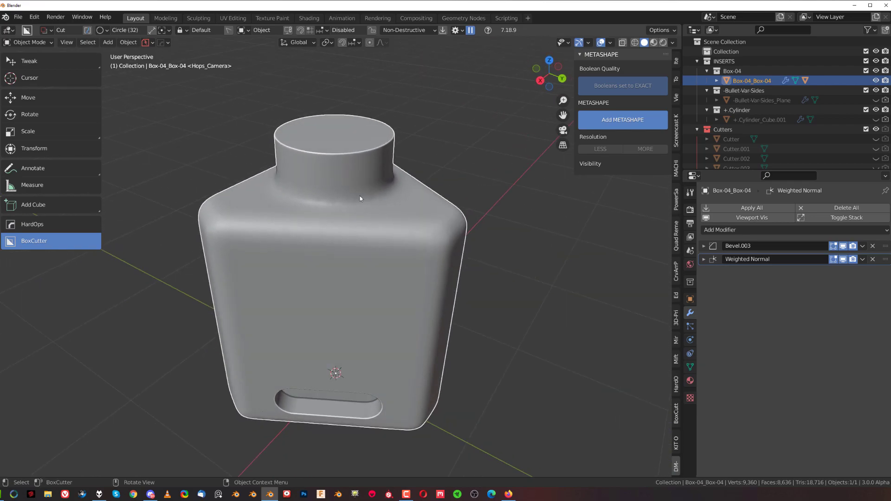
pyautogui.moveTo(324, 281)
pyautogui.mouseDown(button='middle')
pyautogui.moveTo(395, 246)
pyautogui.moveTo(296, 236)
pyautogui.moveTo(357, 286)
pyautogui.moveTo(308, 238)
pyautogui.moveTo(385, 277)
pyautogui.mouseUp(button='middle')
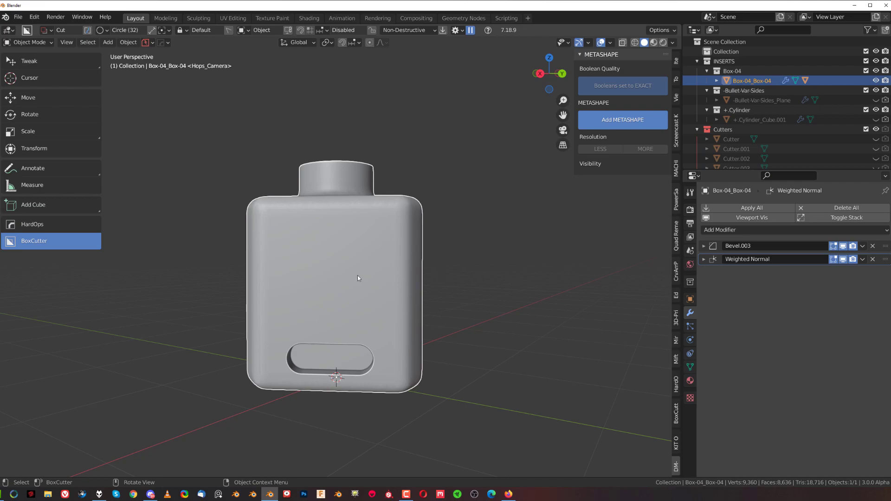
pyautogui.moveTo(402, 206); pyautogui.dragTo(334, 260, button='middle')
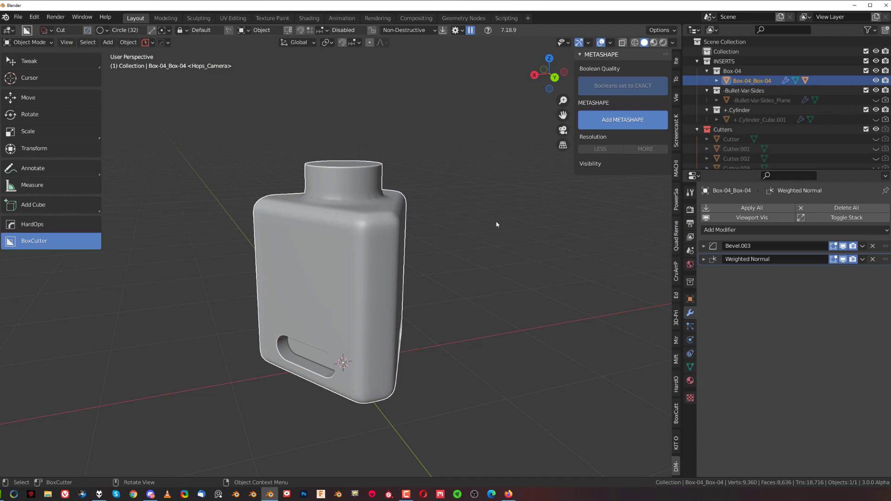